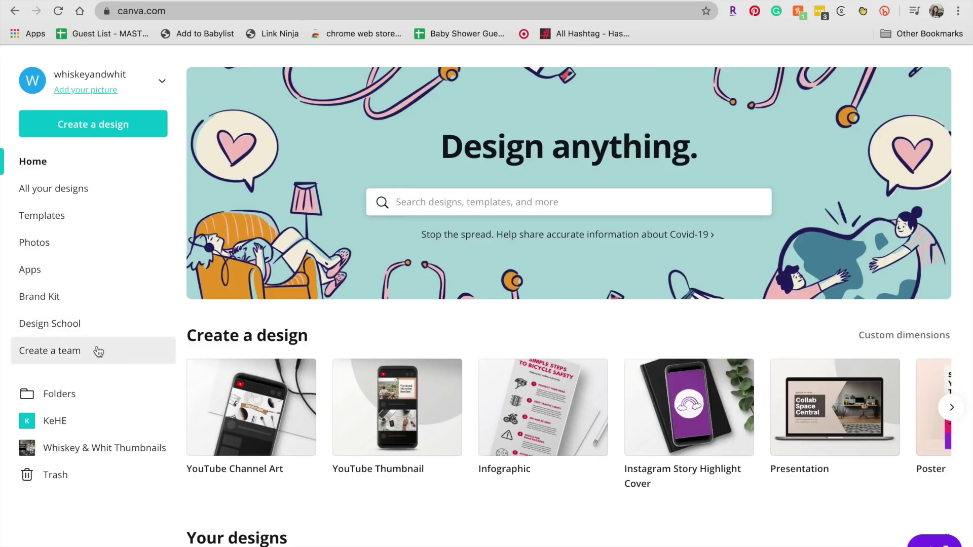
# - Browse the home page's design types and search them for 'instag'
pyautogui.scroll(-7, 594, 431)
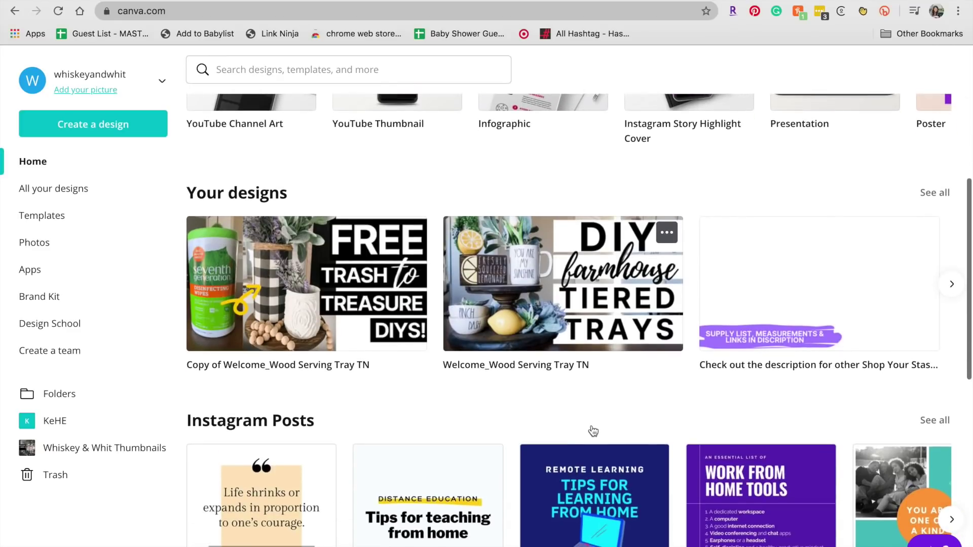
pyautogui.scroll(-2, 593, 431)
pyautogui.scroll(10, 593, 431)
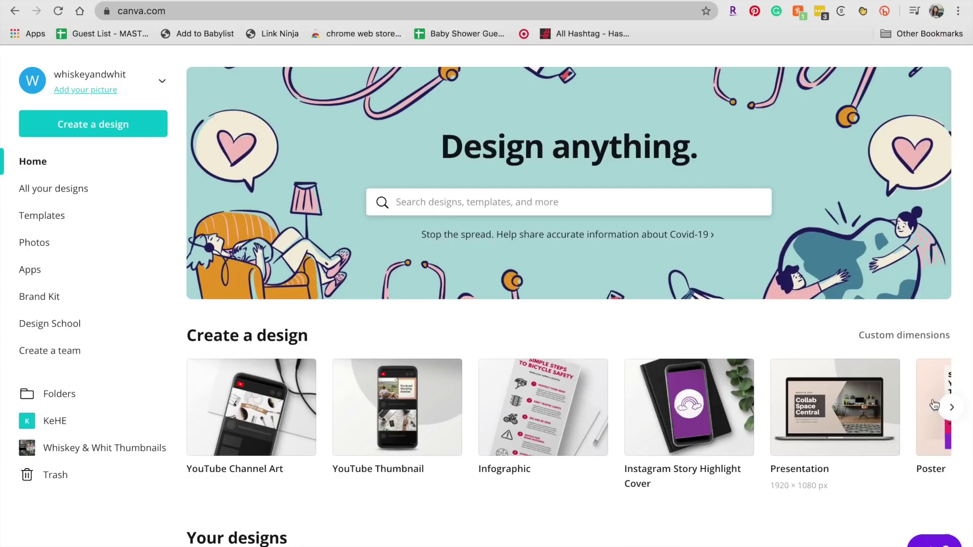
pyautogui.click(951, 408)
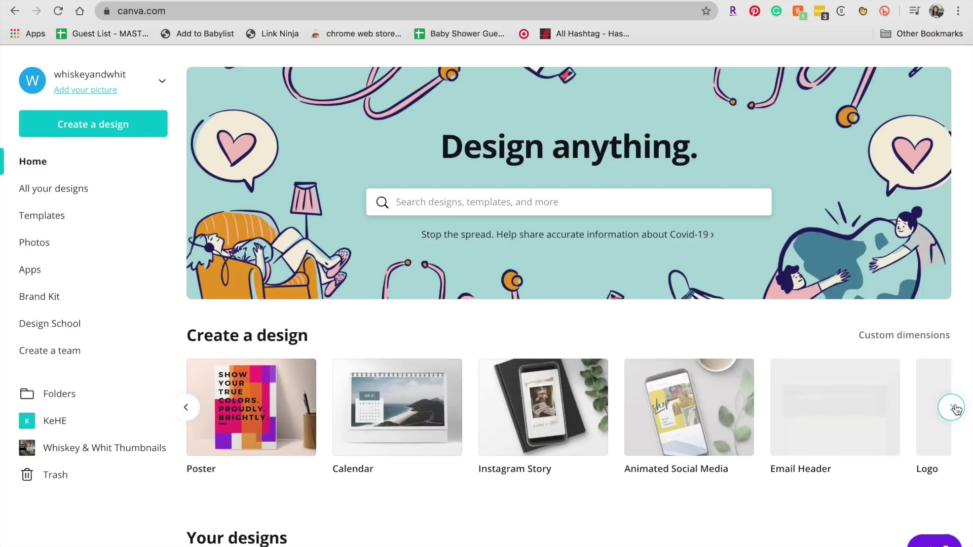
pyautogui.click(505, 204)
pyautogui.write('insta')
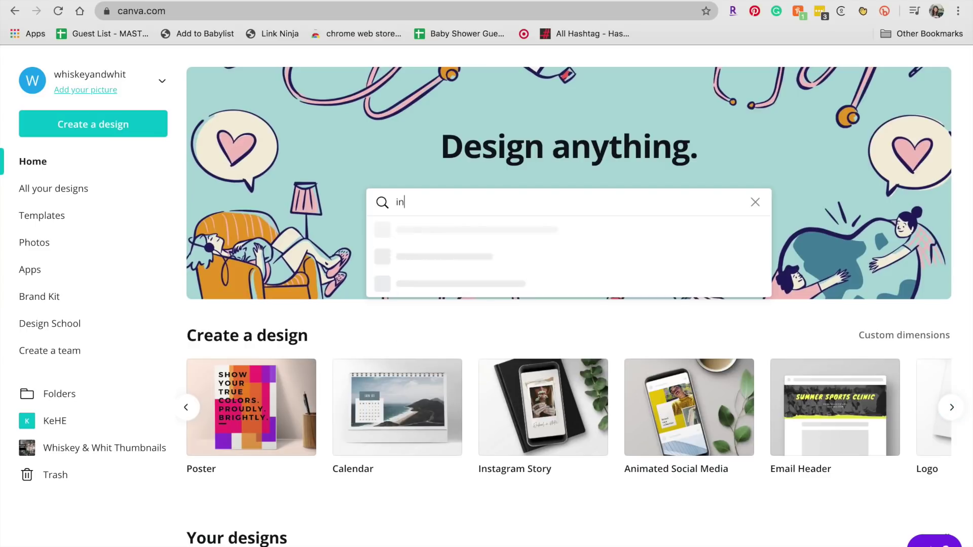
pyautogui.write('g')
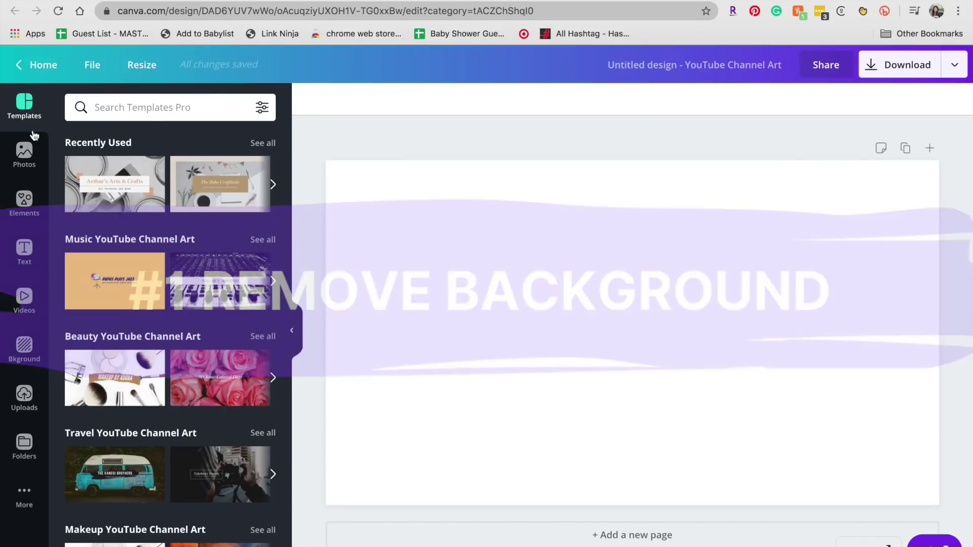
# - Add the family photo from Uploads to the page and remove its background with Background Remover
pyautogui.click(30, 156)
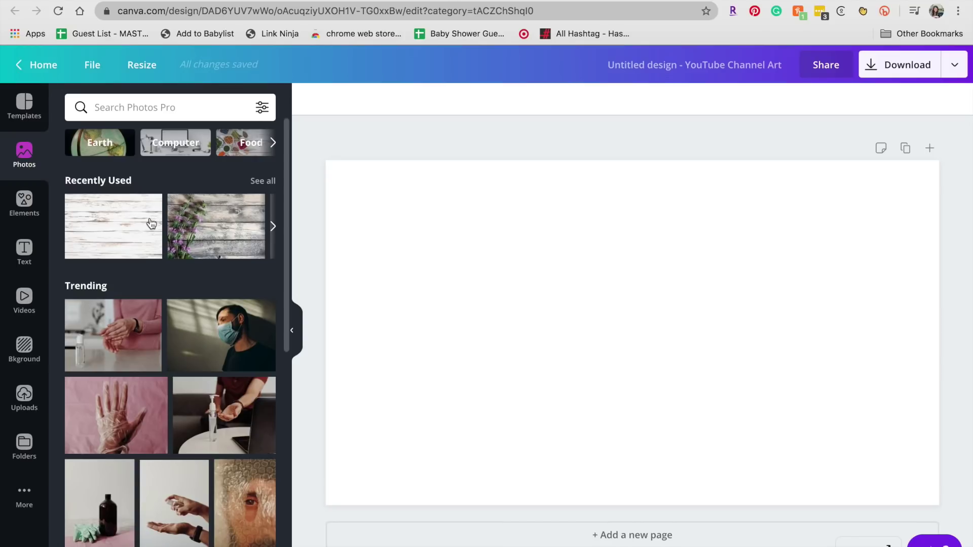
pyautogui.click(23, 410)
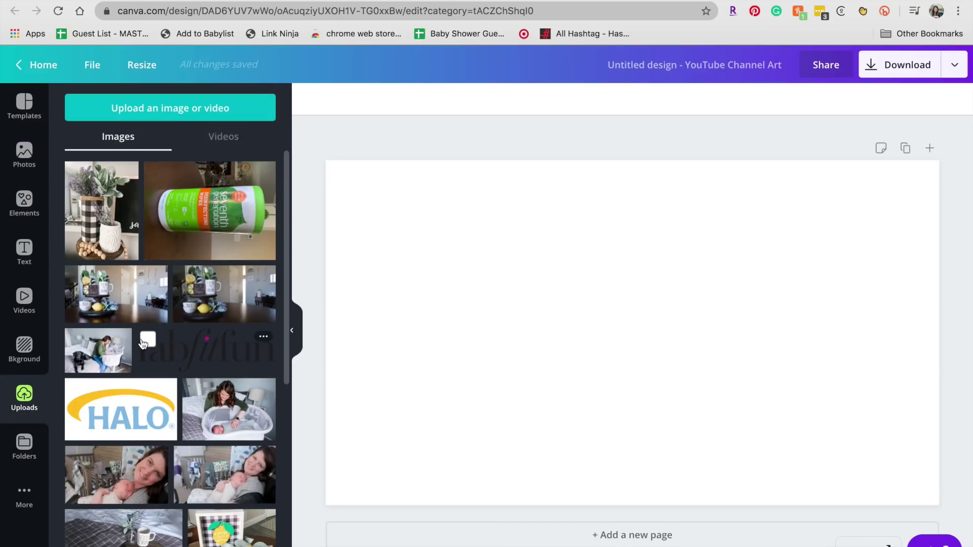
pyautogui.scroll(-5, 143, 345)
pyautogui.scroll(-8, 143, 345)
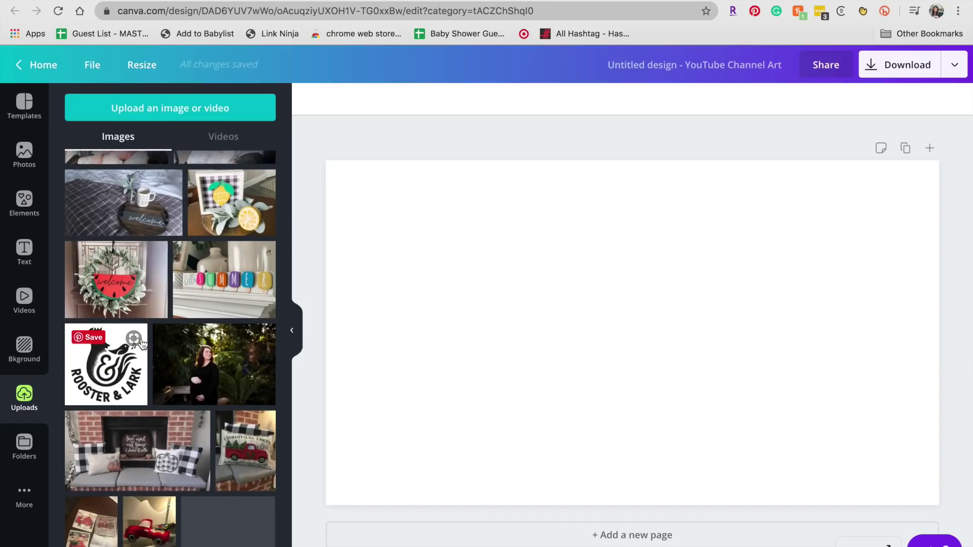
pyautogui.scroll(-10, 167, 376)
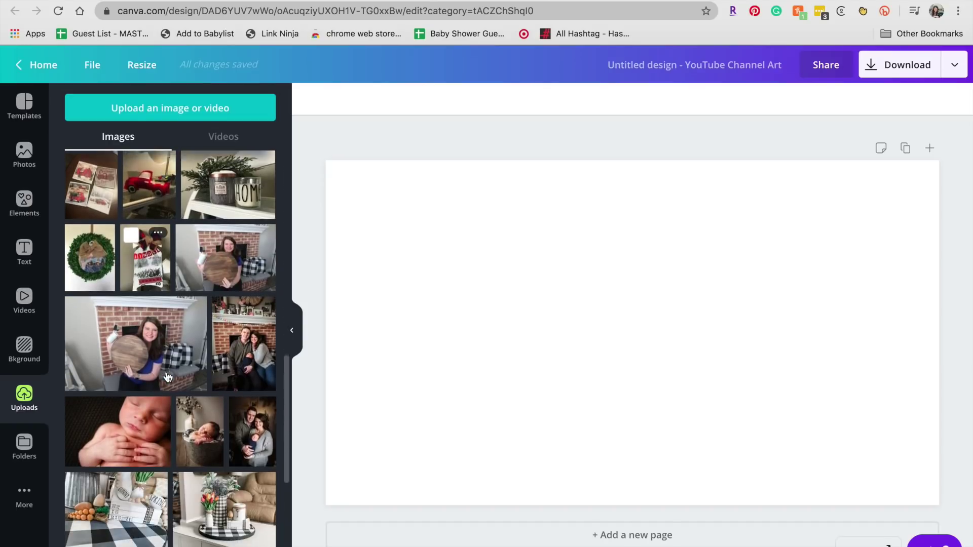
pyautogui.click(253, 242)
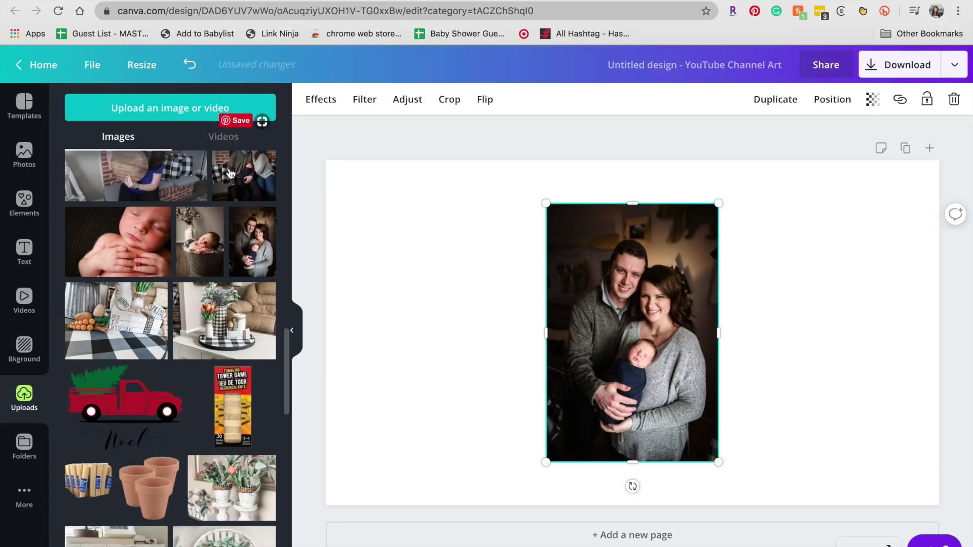
pyautogui.click(321, 99)
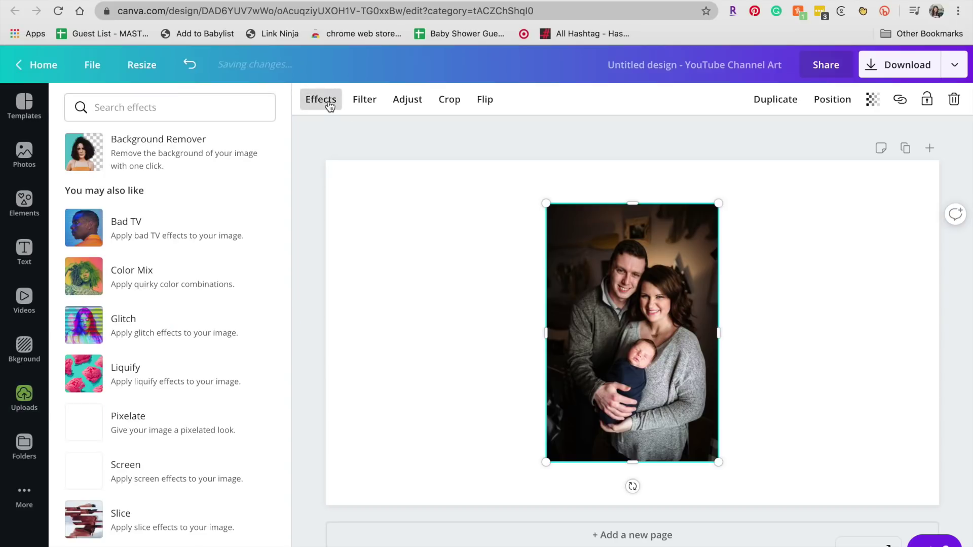
pyautogui.click(183, 161)
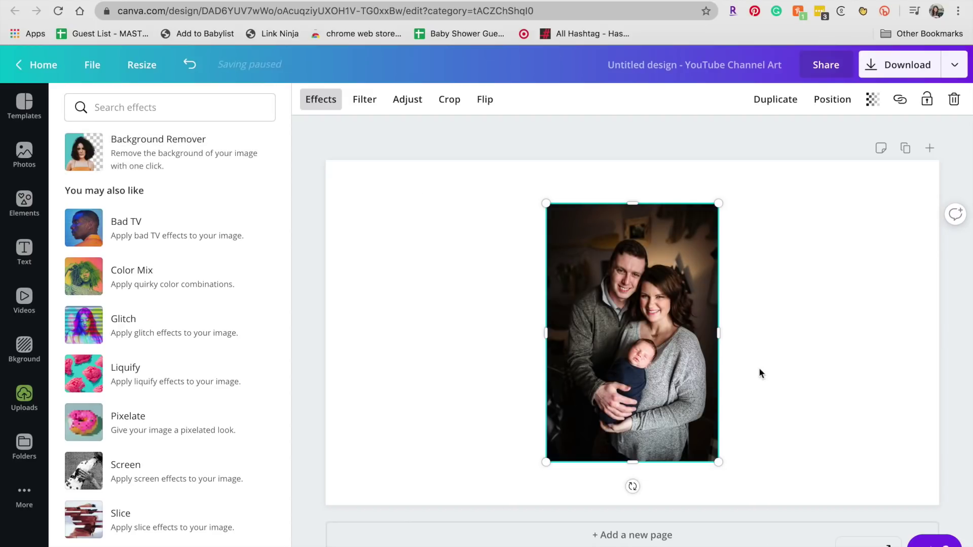
# - Enlarge the cut-out family photo and move it to the page's left side
pyautogui.moveTo(666, 348); pyautogui.dragTo(488, 297)
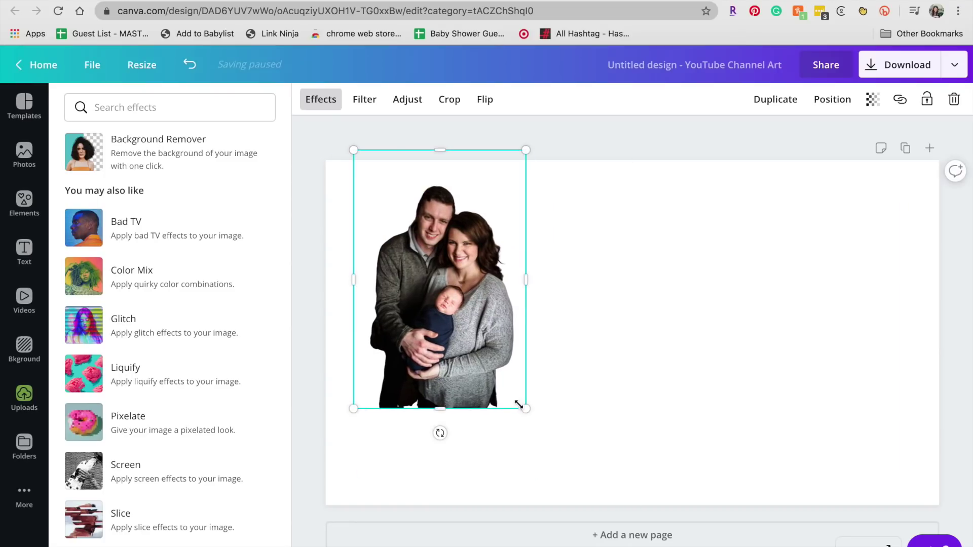
pyautogui.moveTo(632, 485); pyautogui.dragTo(670, 530)
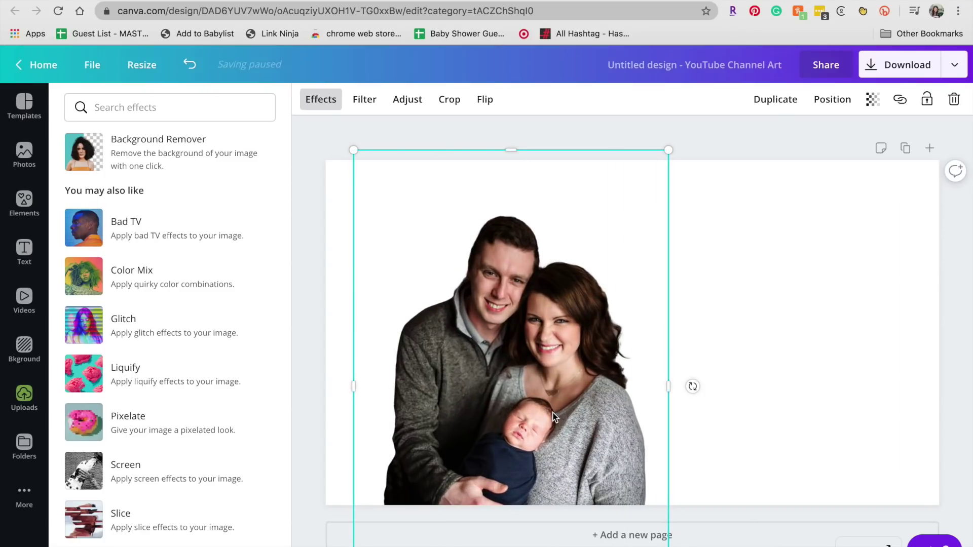
pyautogui.moveTo(529, 391); pyautogui.dragTo(481, 358)
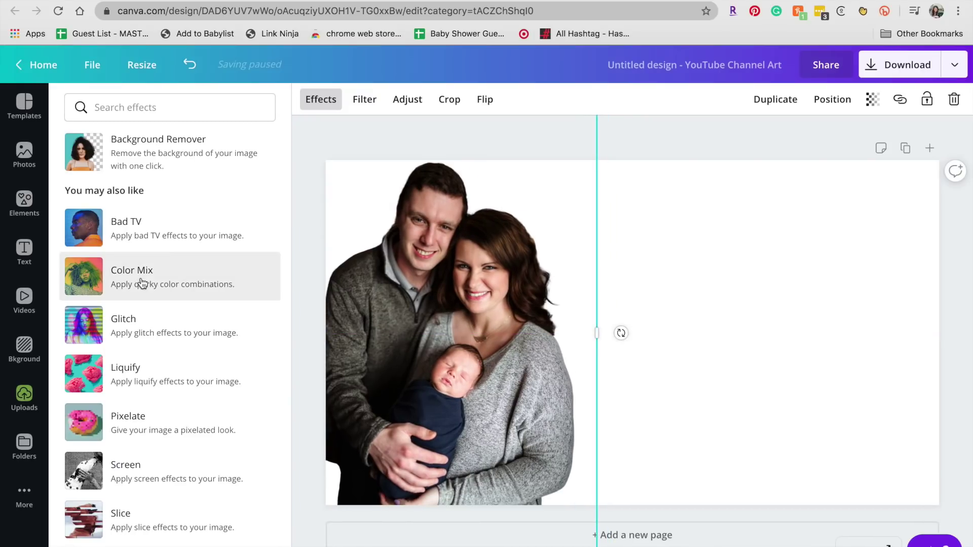
# - Add the white wood photo, send it behind the family photo, and stretch it to fill the page
pyautogui.click(22, 159)
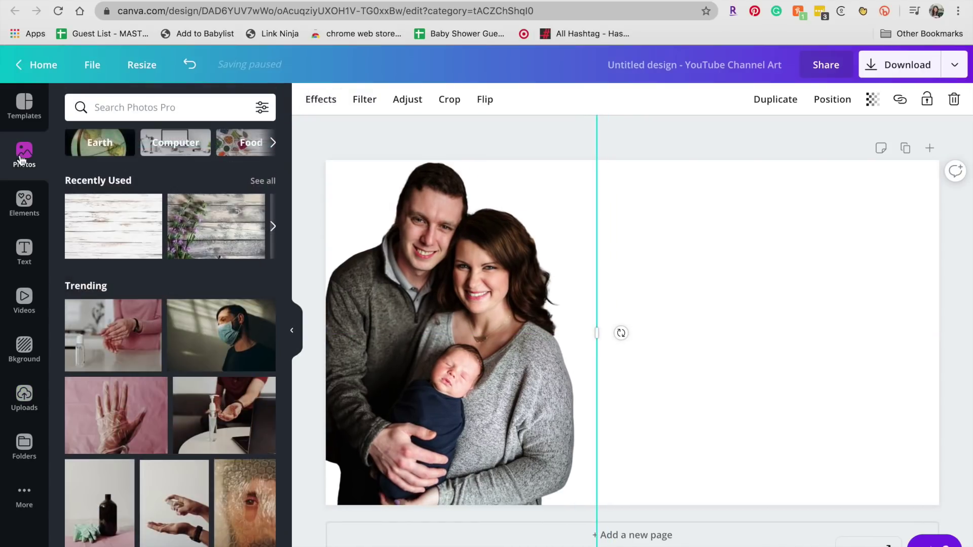
pyautogui.click(142, 226)
pyautogui.moveTo(535, 299); pyautogui.dragTo(584, 281)
pyautogui.click(807, 100)
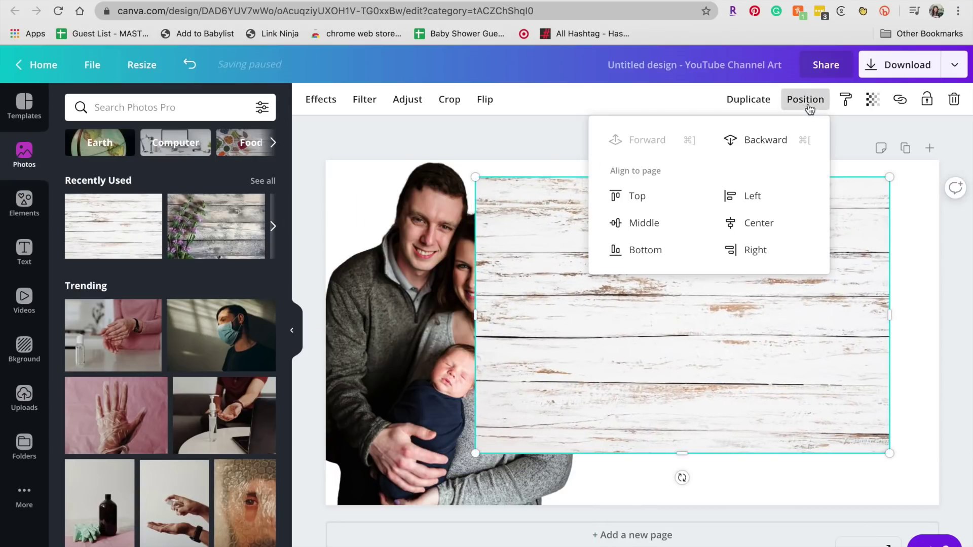
pyautogui.click(754, 139)
pyautogui.click(472, 176)
pyautogui.moveTo(471, 176); pyautogui.dragTo(316, 74)
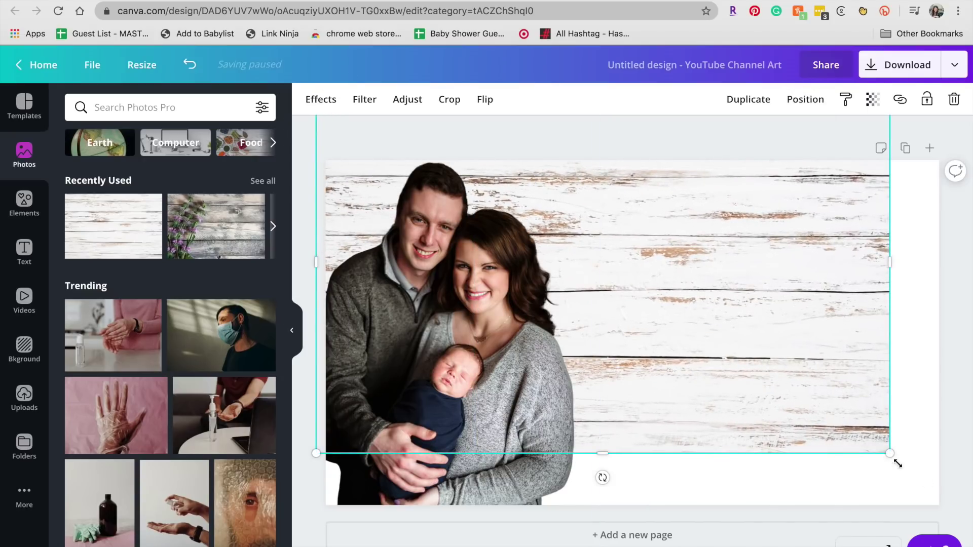
pyautogui.moveTo(897, 464); pyautogui.dragTo(971, 525)
pyautogui.moveTo(771, 419); pyautogui.dragTo(517, 452)
# - Try moving the family photo toward the centre, then undo the move and deselect it
pyautogui.click(552, 429)
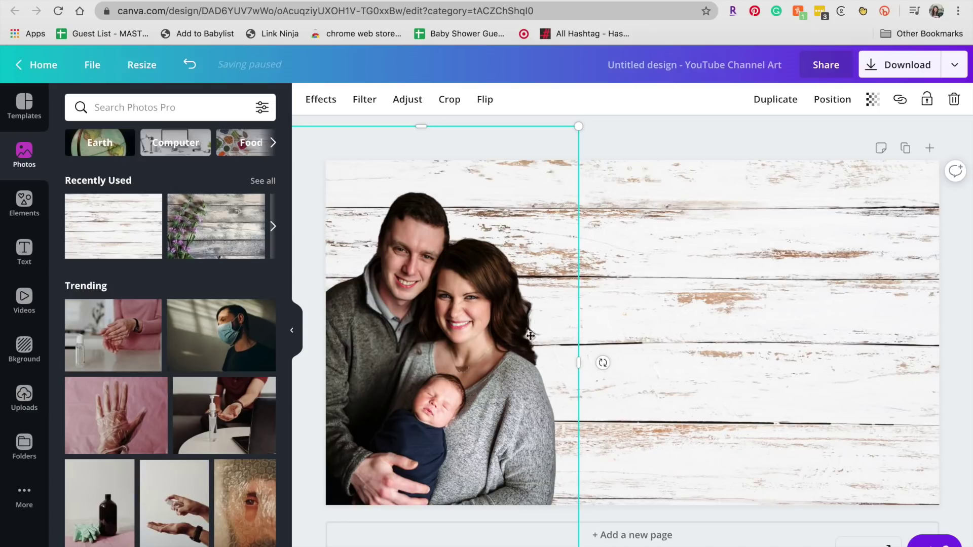
pyautogui.moveTo(530, 311); pyautogui.dragTo(610, 260)
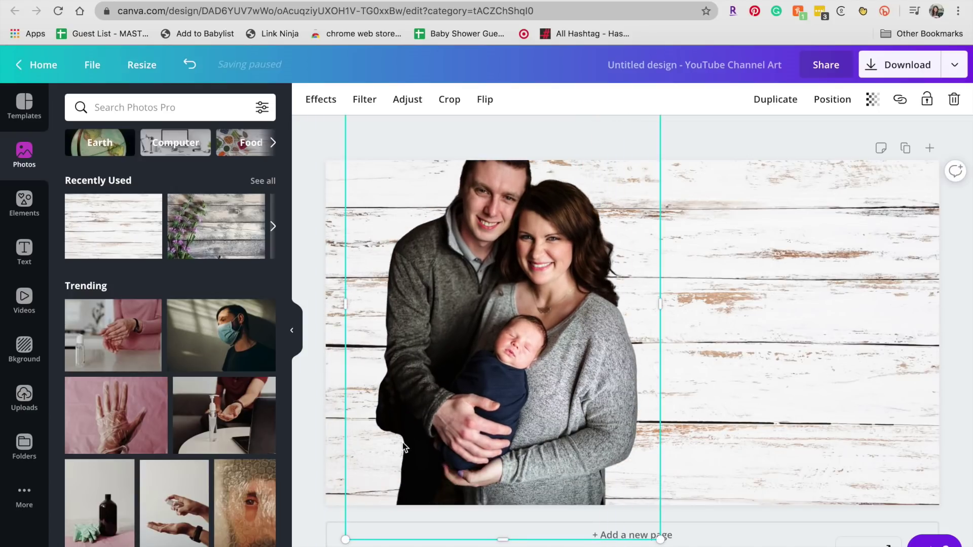
pyautogui.hotkey('ctrl', 'z')
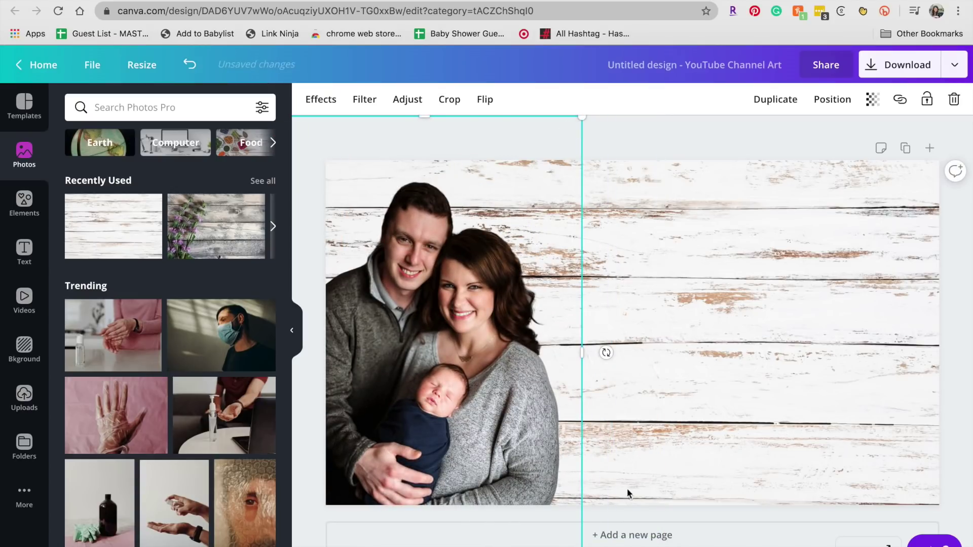
pyautogui.press('Escape')
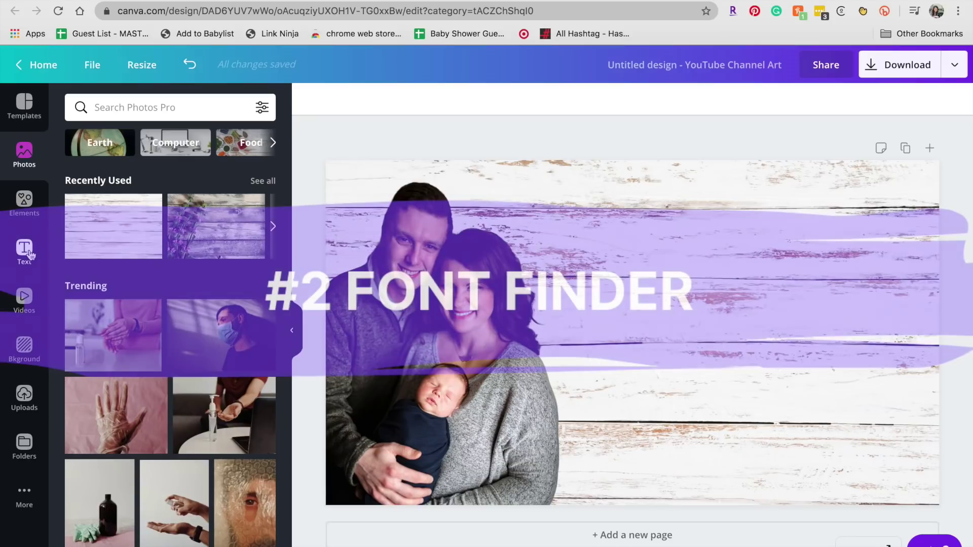
# - Add a heading text box reading 'Whiskey & Whit'
pyautogui.click(25, 251)
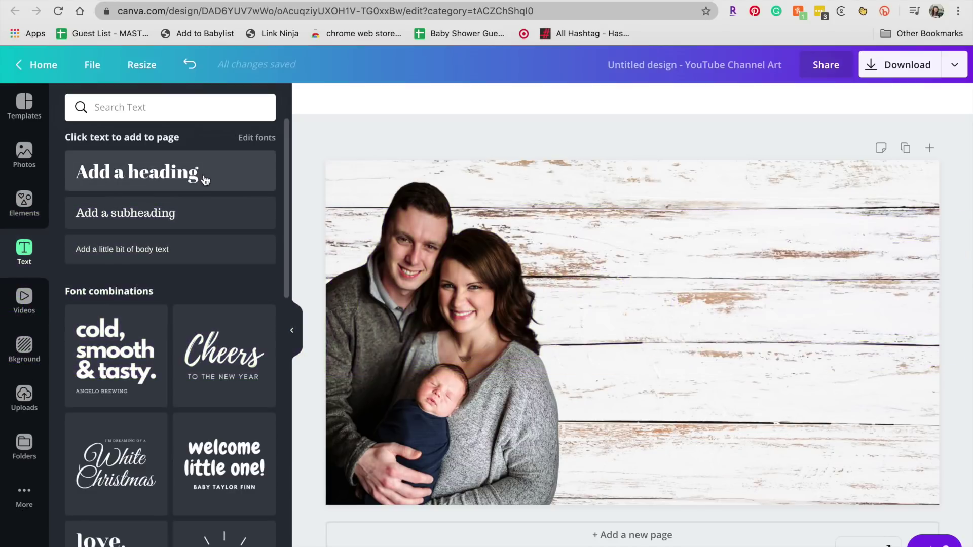
pyautogui.click(205, 180)
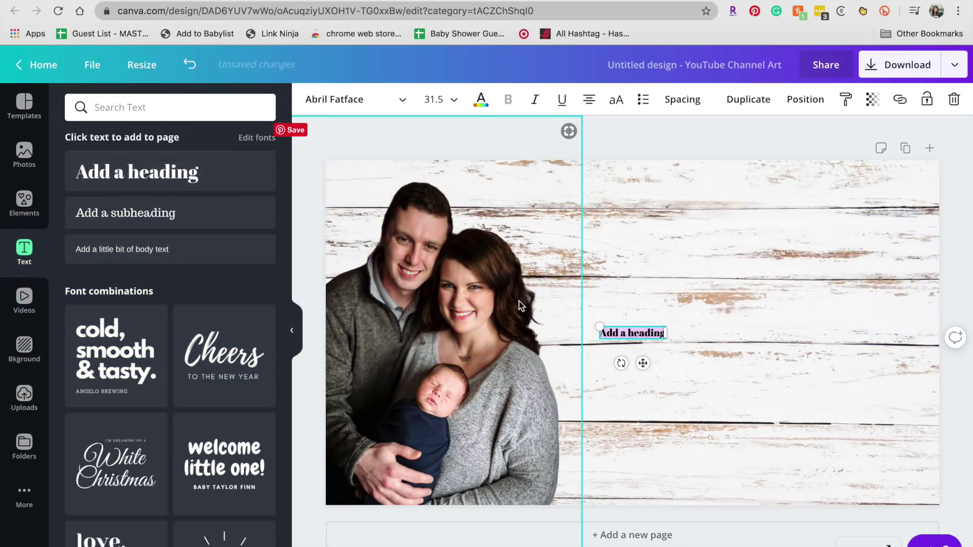
pyautogui.write('WHitney')
pyautogui.press('BackSpace')
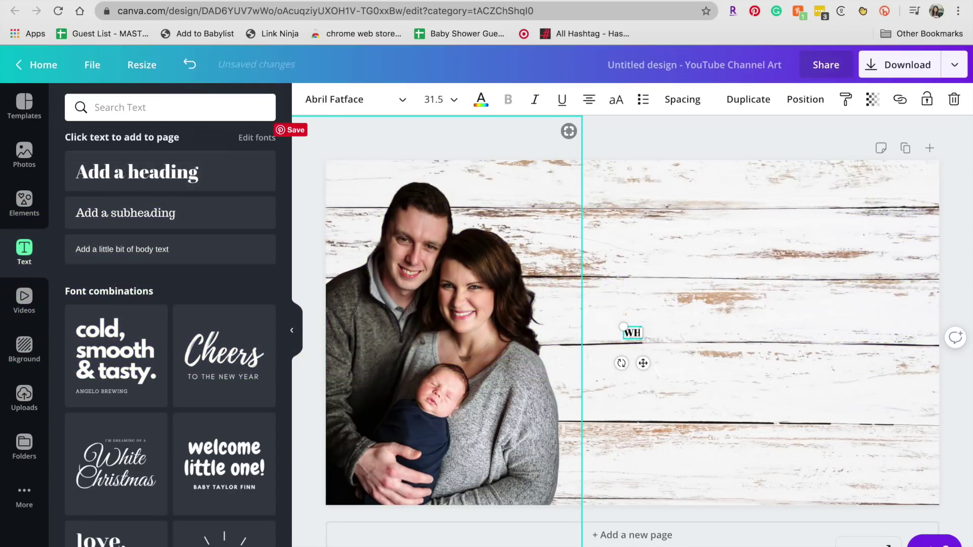
pyautogui.press('BackSpace')
pyautogui.press('BackSpace')
pyautogui.write('skey & Whit')
# - Enlarge the Whiskey & Whit heading and place it on the wood right of the family photo
pyautogui.moveTo(589, 327); pyautogui.dragTo(340, 327)
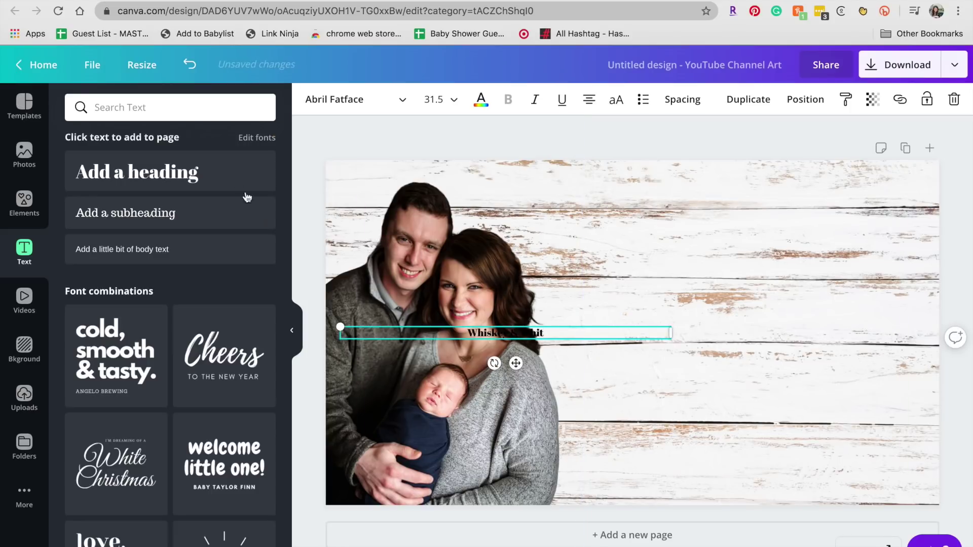
pyautogui.moveTo(246, 197); pyautogui.dragTo(238, 172)
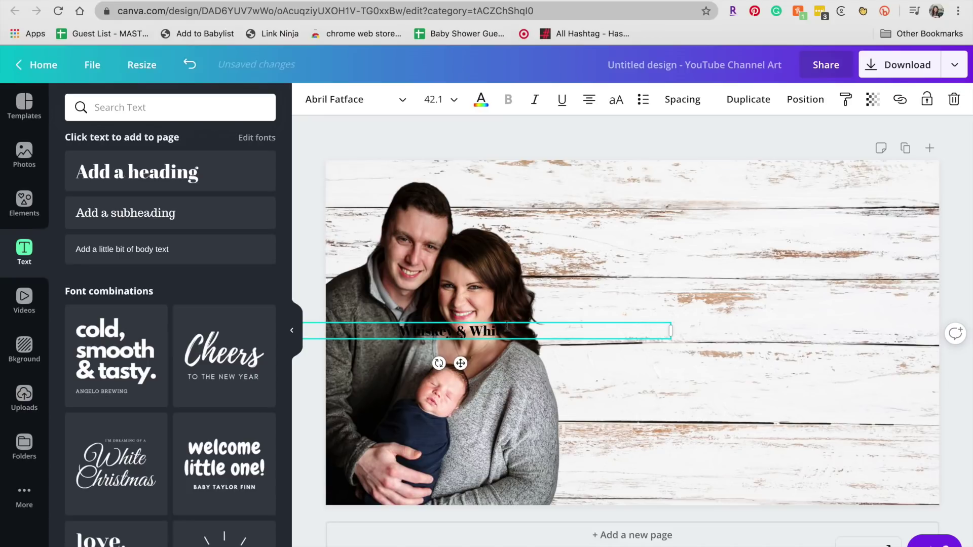
pyautogui.moveTo(502, 323); pyautogui.dragTo(766, 161)
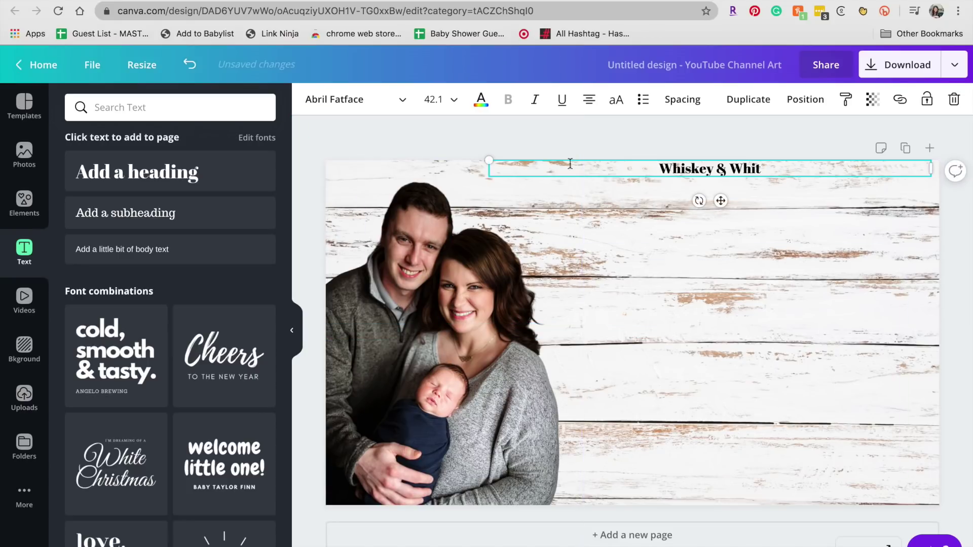
pyautogui.moveTo(582, 177); pyautogui.dragTo(231, 145)
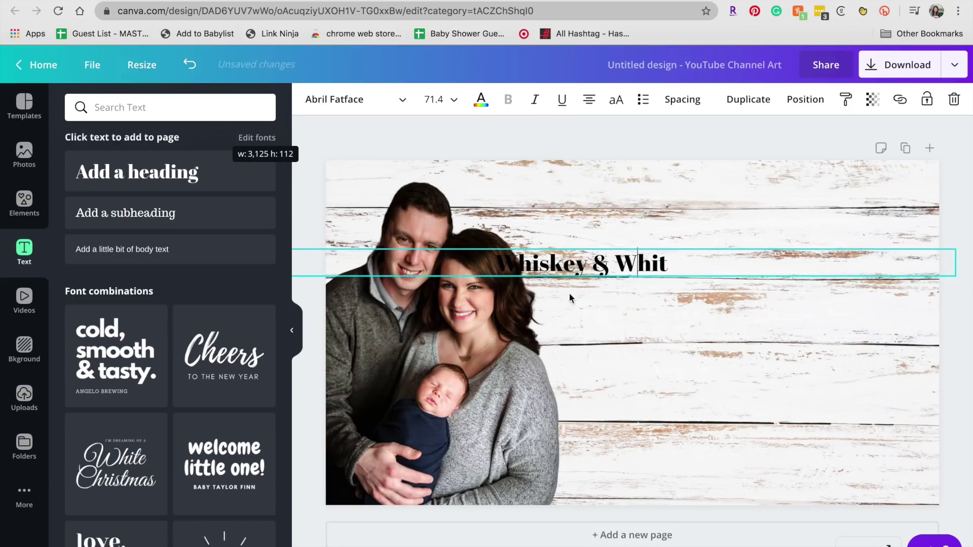
pyautogui.click(576, 229)
pyautogui.moveTo(633, 267); pyautogui.dragTo(775, 244)
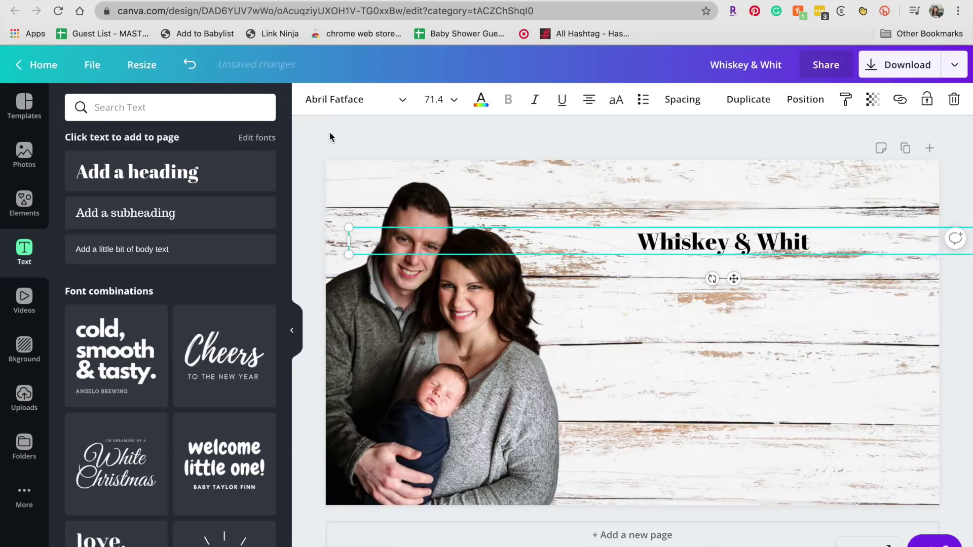
# - Search the fonts for 'calligraphy' and apply the Caitlin script font to the heading
pyautogui.click(385, 100)
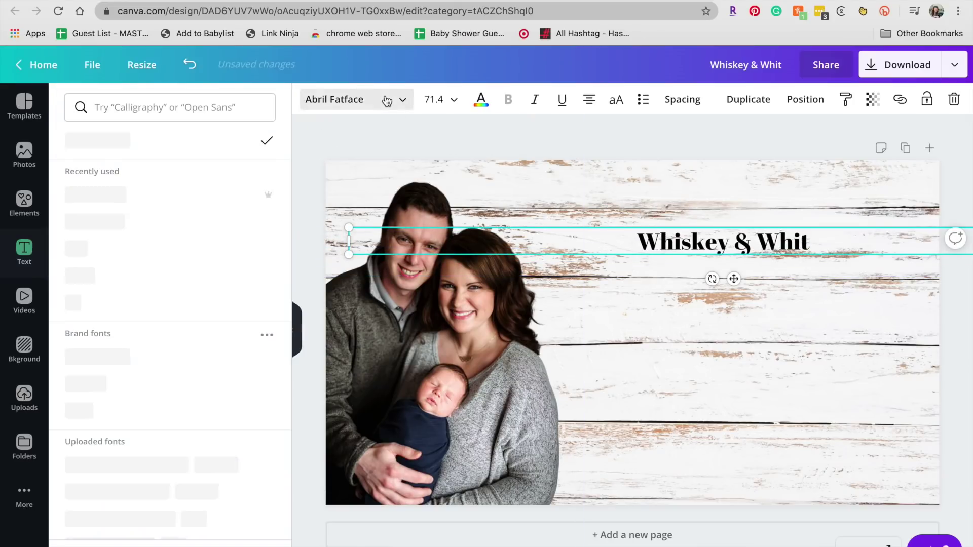
pyautogui.click(202, 103)
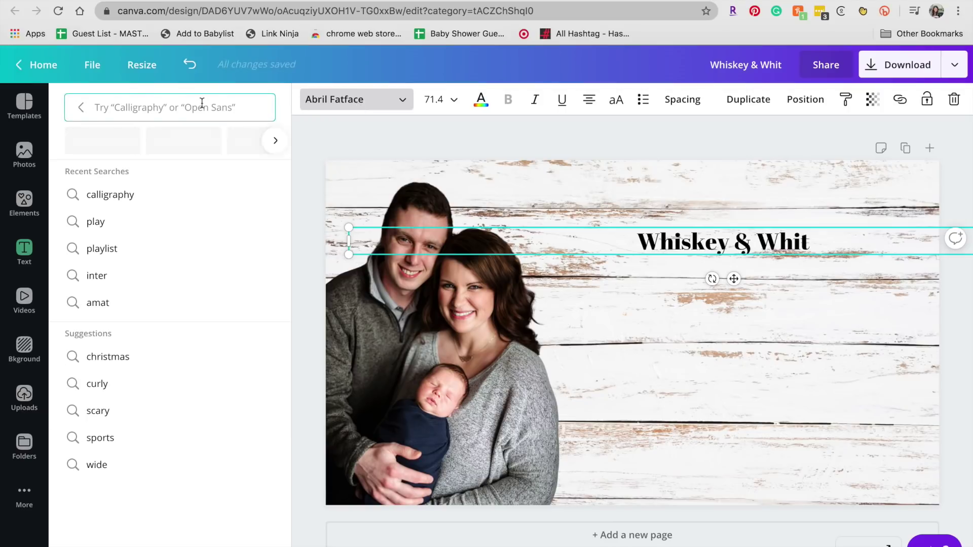
pyautogui.write('calligraphy')
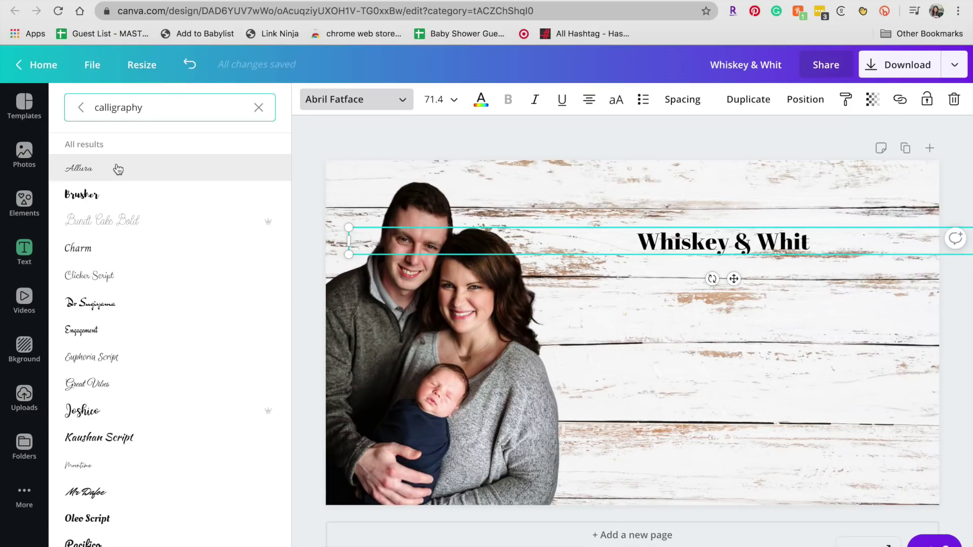
pyautogui.scroll(-8, 117, 299)
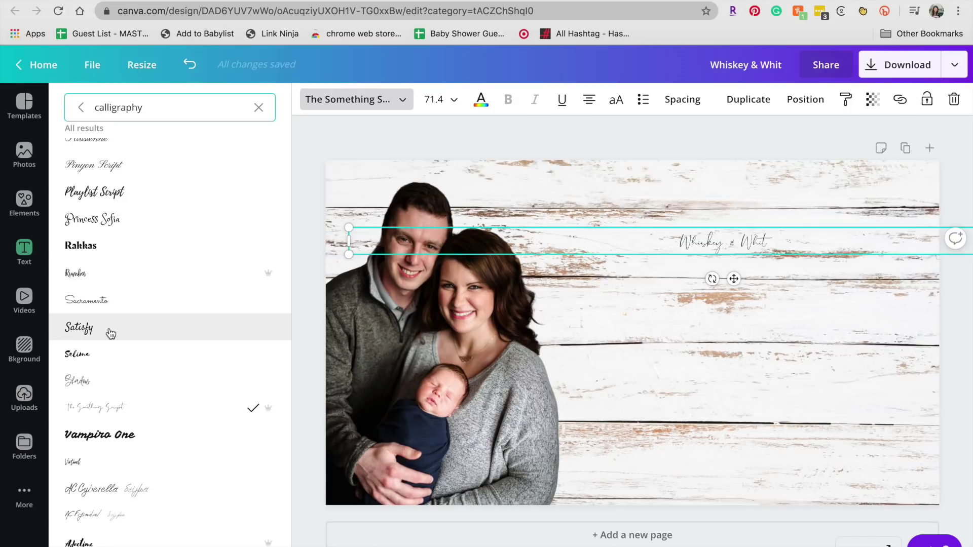
pyautogui.scroll(-5, 115, 262)
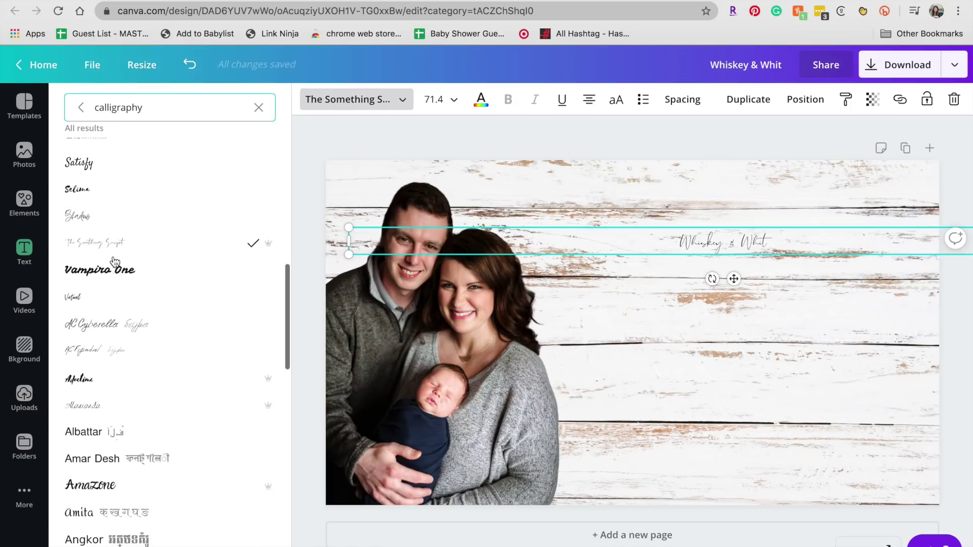
pyautogui.scroll(5, 114, 260)
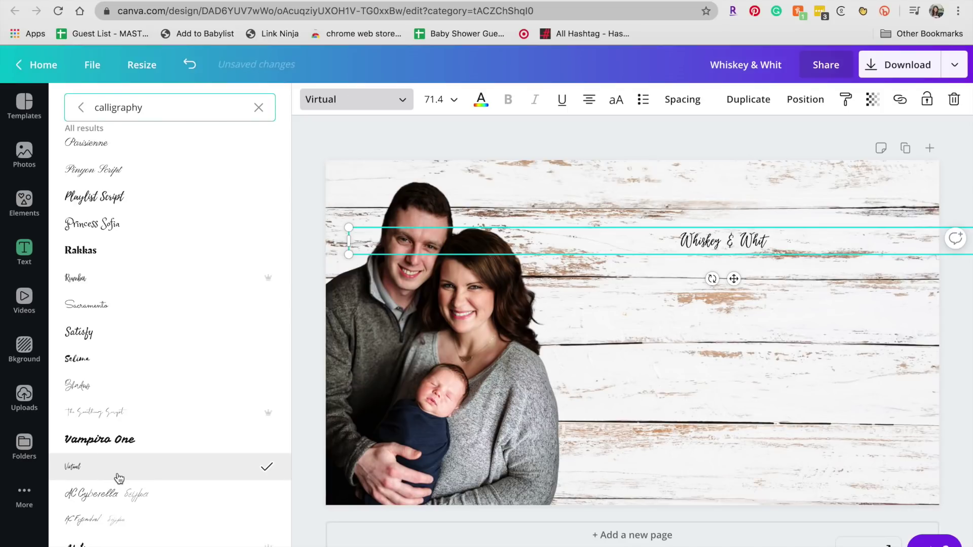
pyautogui.click(120, 521)
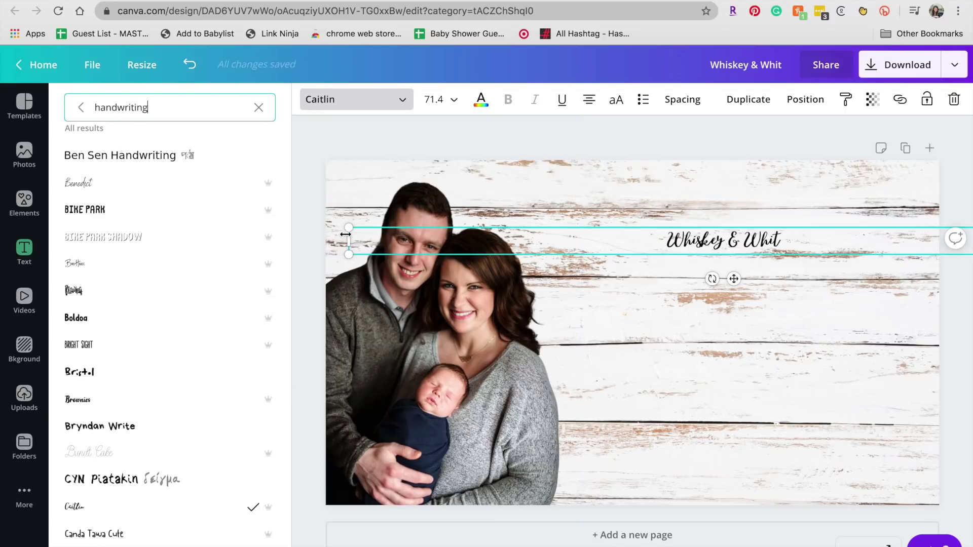
# - Resize the heading to size 185 and move it up slightly
pyautogui.moveTo(346, 238); pyautogui.dragTo(793, 254)
pyautogui.moveTo(602, 372); pyautogui.dragTo(319, 413)
pyautogui.moveTo(648, 244); pyautogui.dragTo(648, 223)
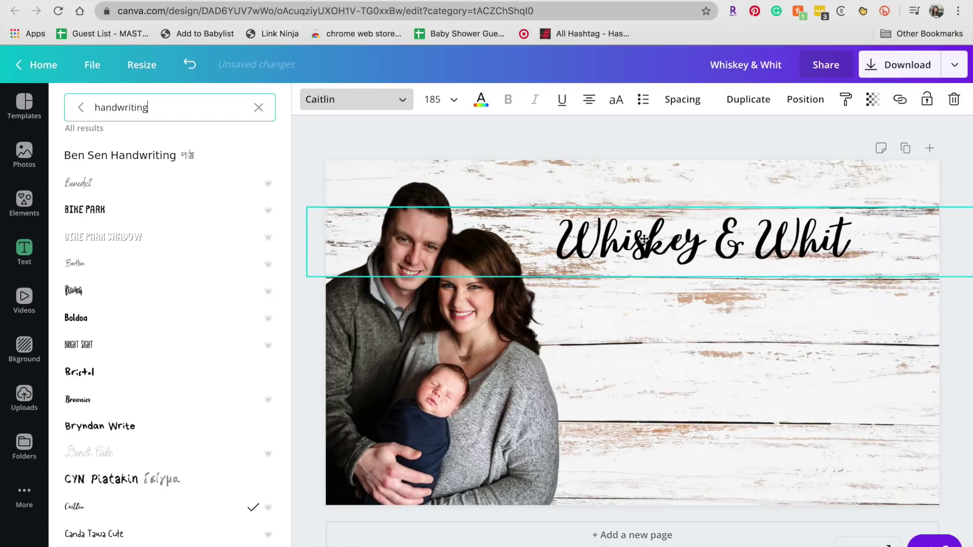
# - Colour the heading with the dark brown Photo Colors swatch and shift it slightly right
pyautogui.click(529, 134)
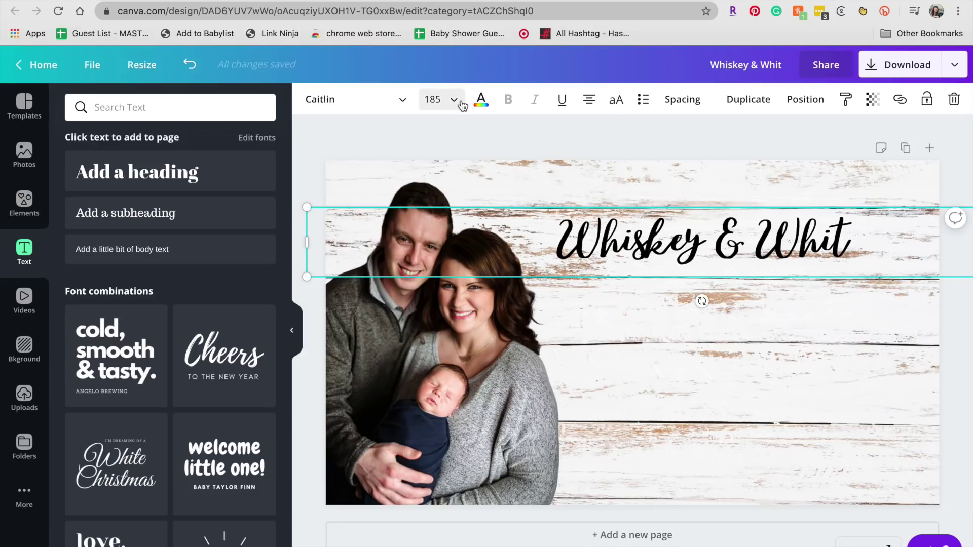
pyautogui.click(479, 100)
pyautogui.scroll(-2, 177, 462)
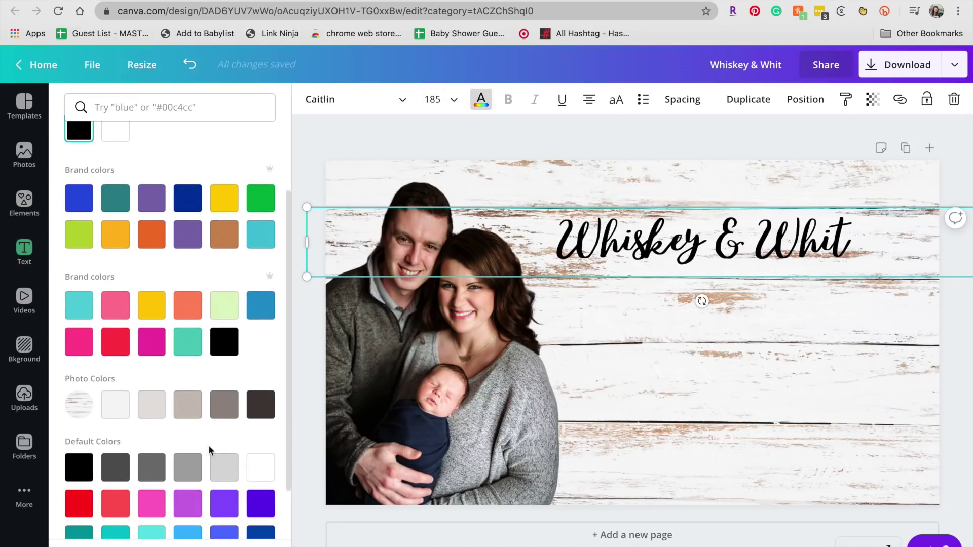
pyautogui.click(264, 417)
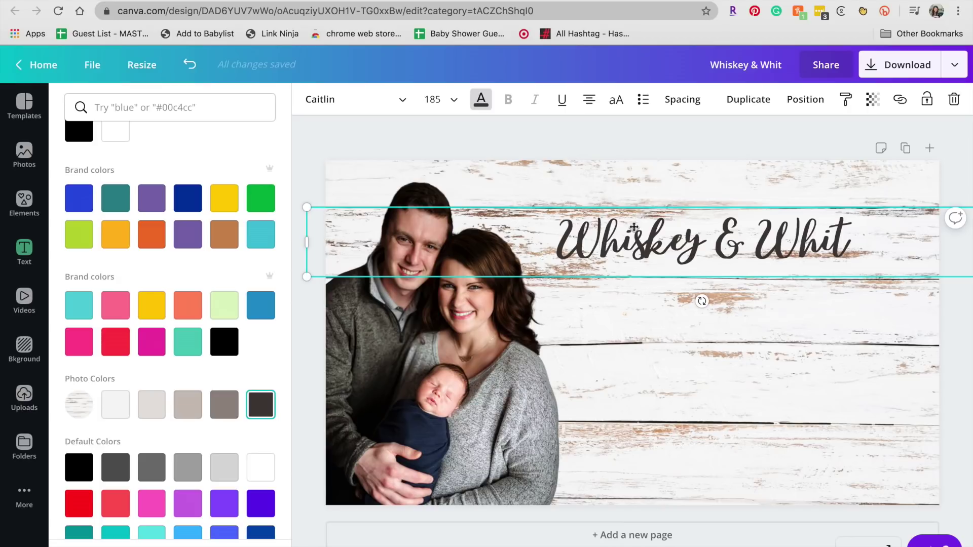
pyautogui.moveTo(634, 227); pyautogui.dragTo(679, 227)
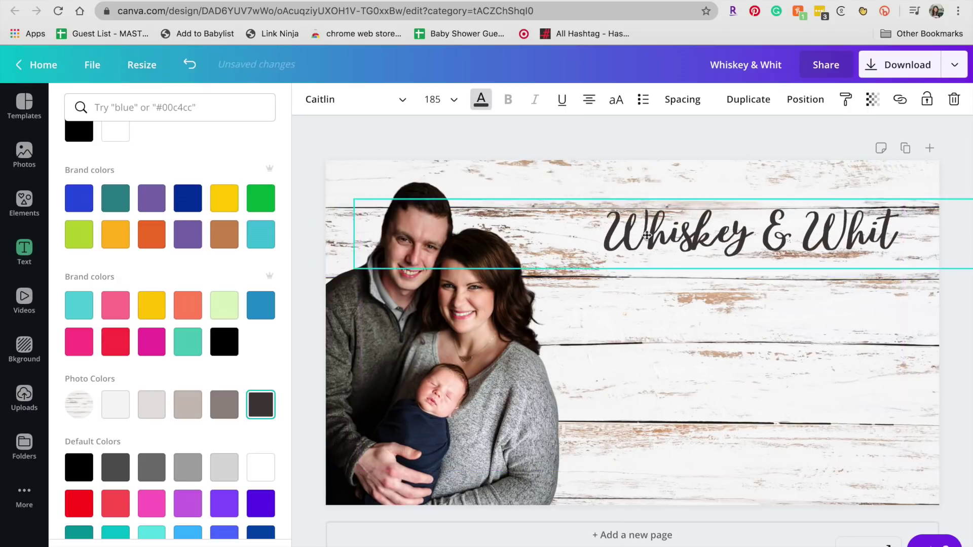
# - Deselect the heading and scroll through the Font combinations in the Text panel
pyautogui.click(652, 145)
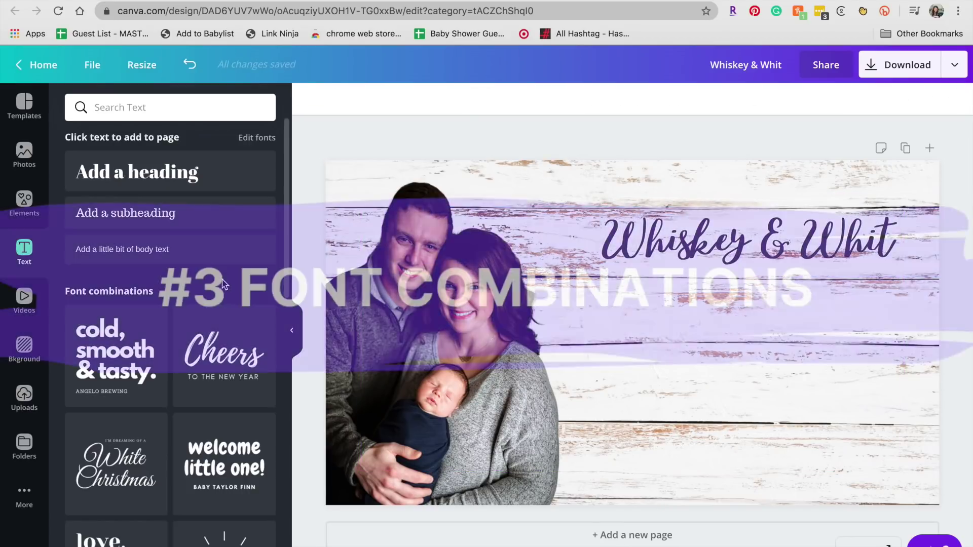
pyautogui.scroll(-7, 223, 285)
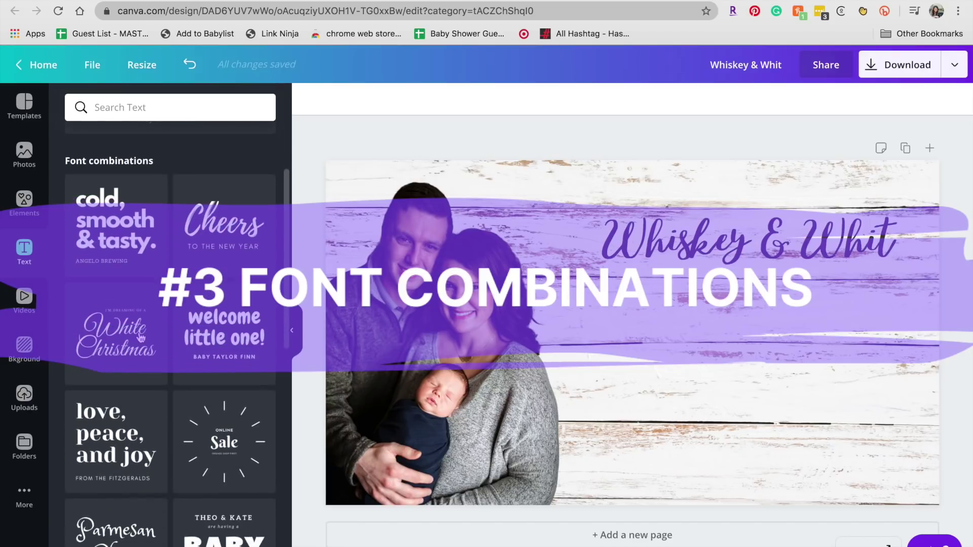
pyautogui.scroll(-3, 221, 431)
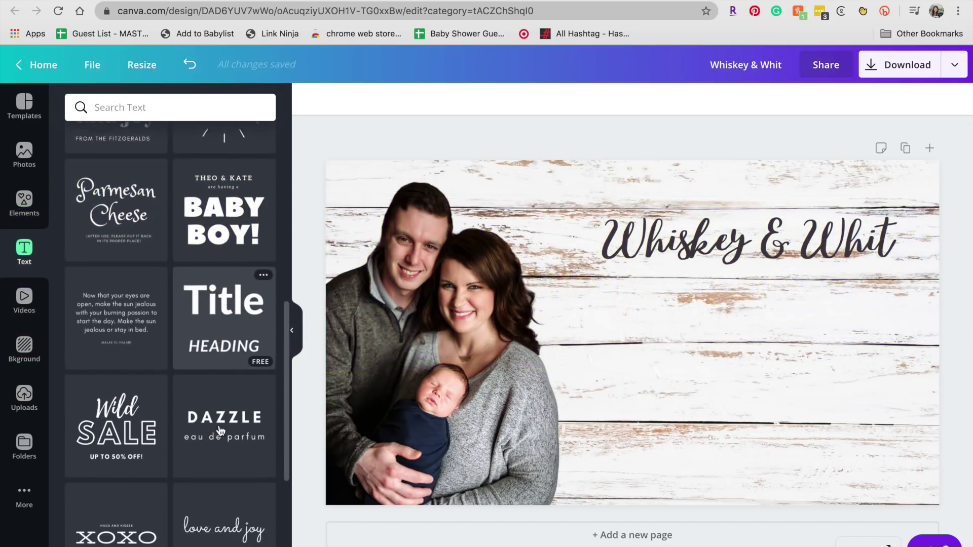
pyautogui.scroll(-5, 221, 431)
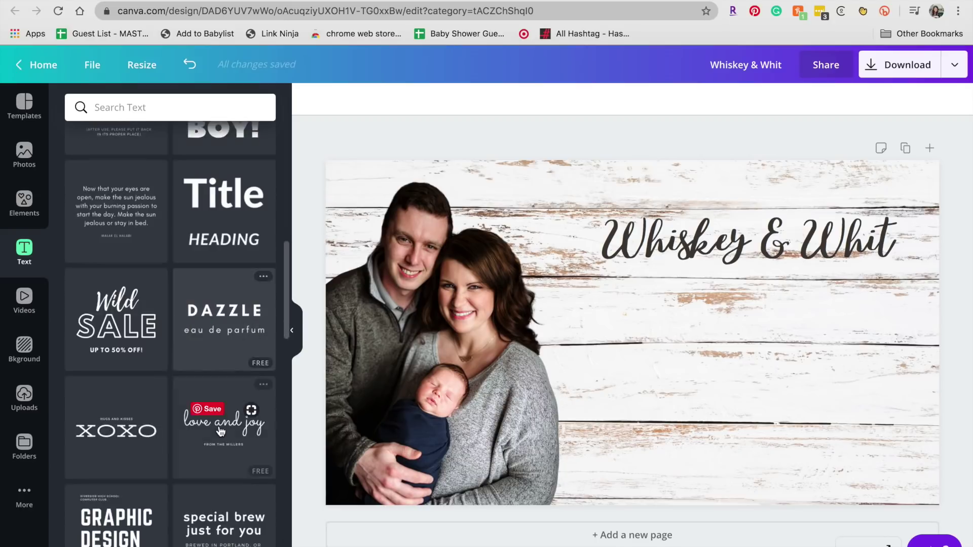
pyautogui.scroll(-5, 220, 431)
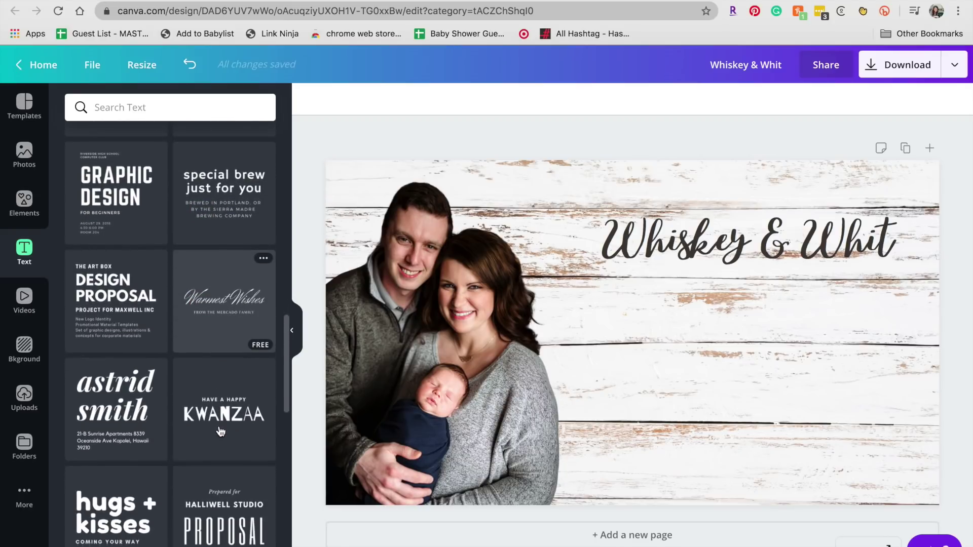
pyautogui.scroll(-4, 221, 432)
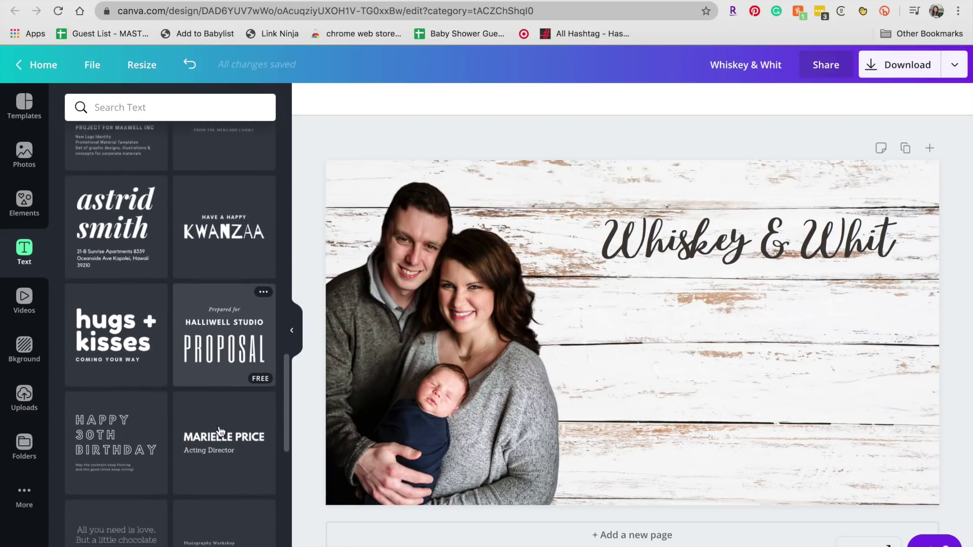
pyautogui.scroll(-3, 221, 432)
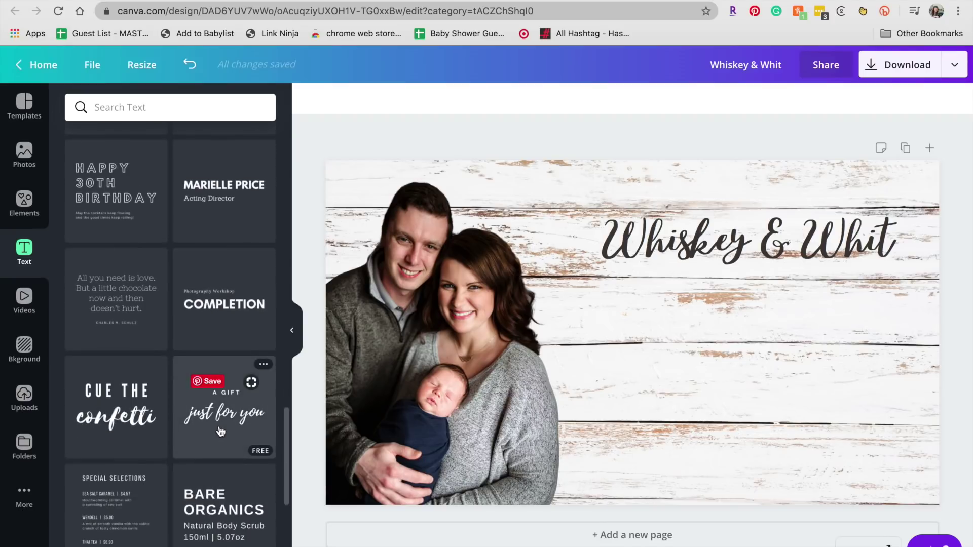
pyautogui.scroll(-5, 220, 431)
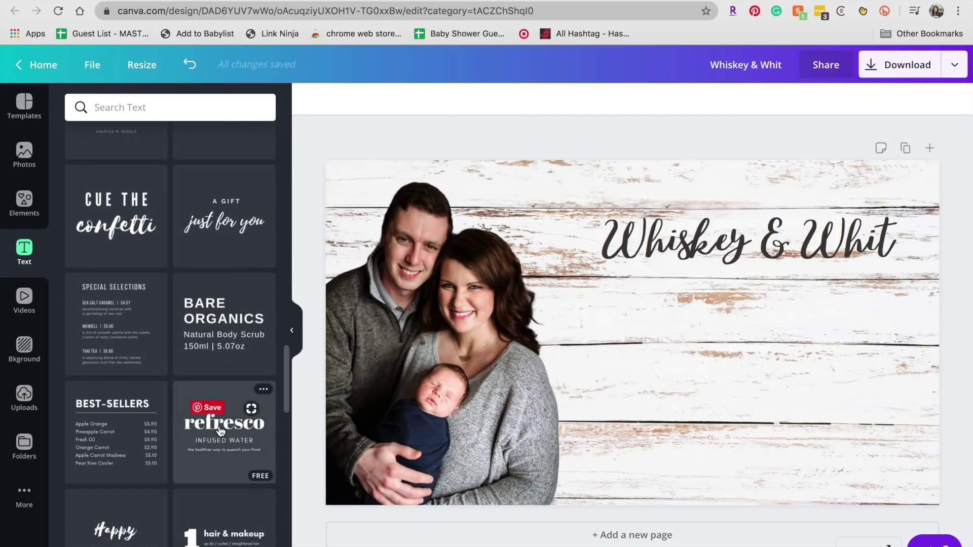
pyautogui.scroll(-5, 220, 431)
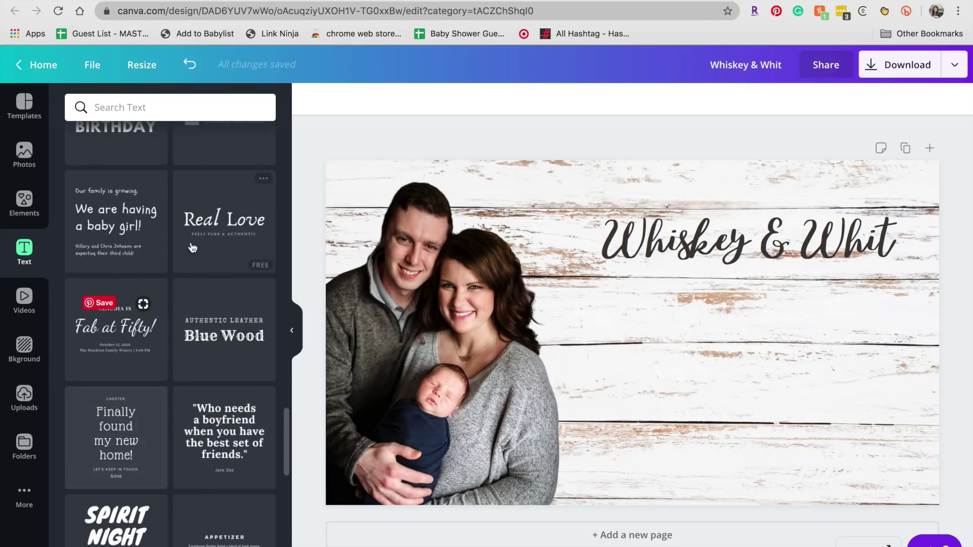
pyautogui.scroll(-6, 179, 441)
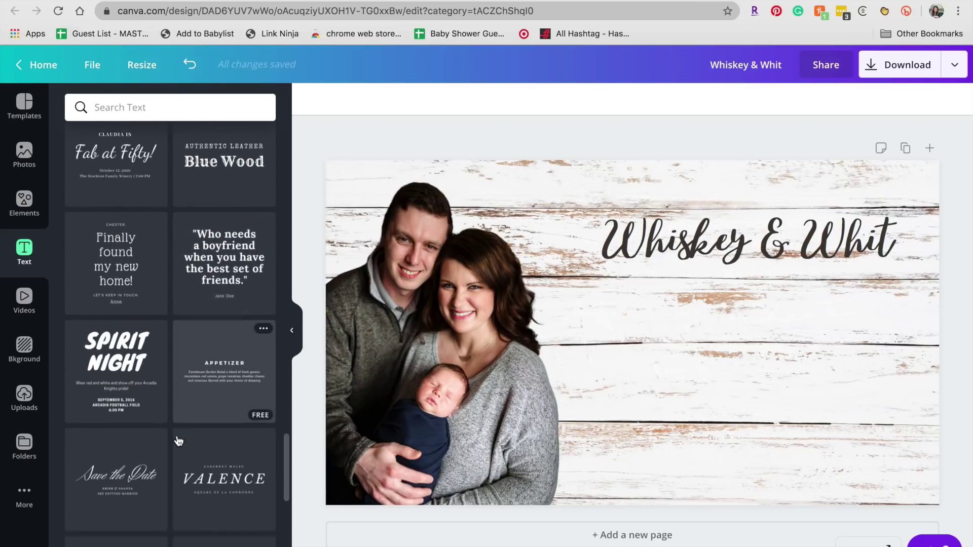
pyautogui.scroll(-5, 178, 441)
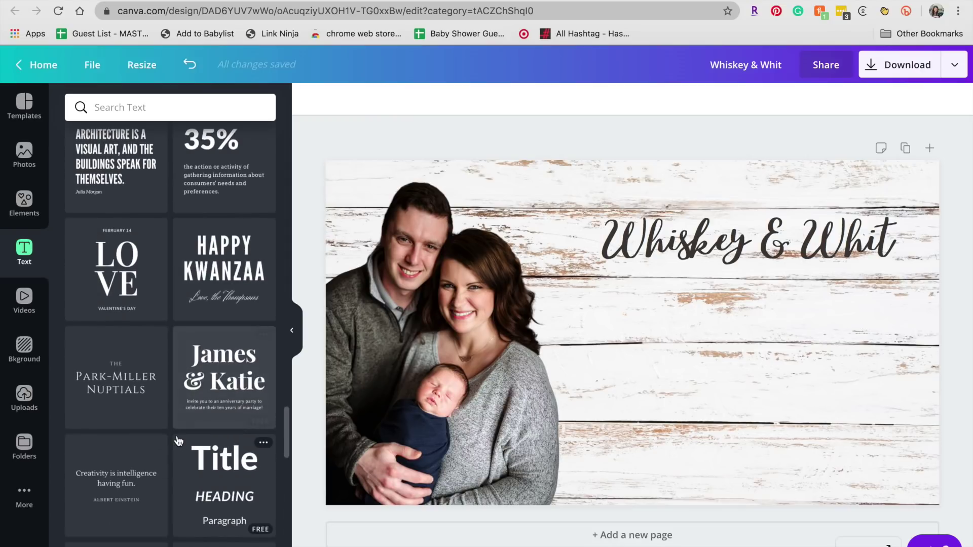
pyautogui.scroll(-7, 178, 441)
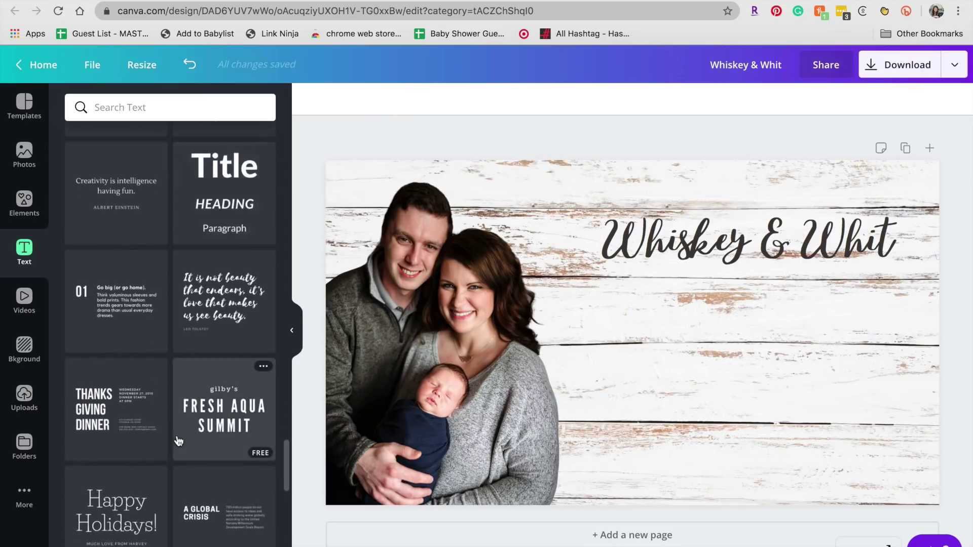
pyautogui.scroll(-6, 178, 441)
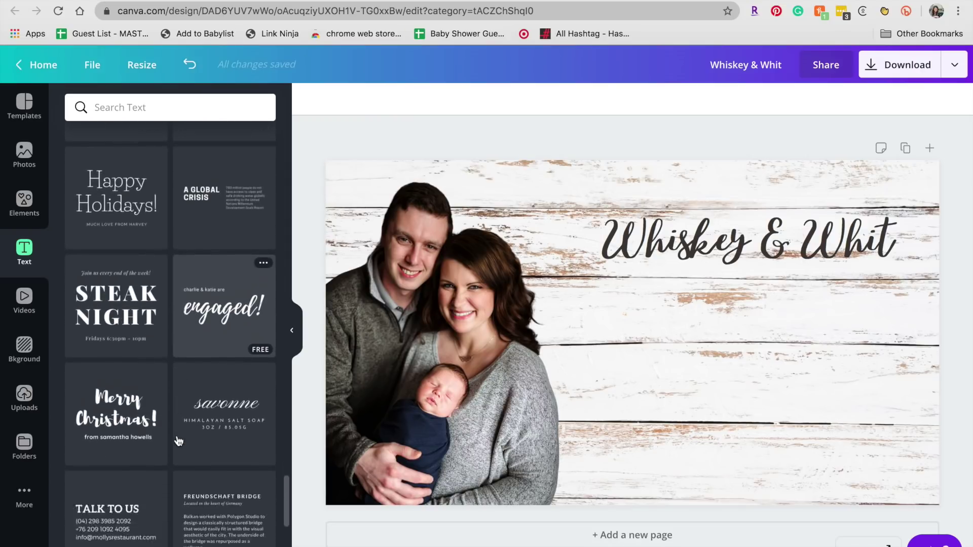
pyautogui.scroll(3, 178, 441)
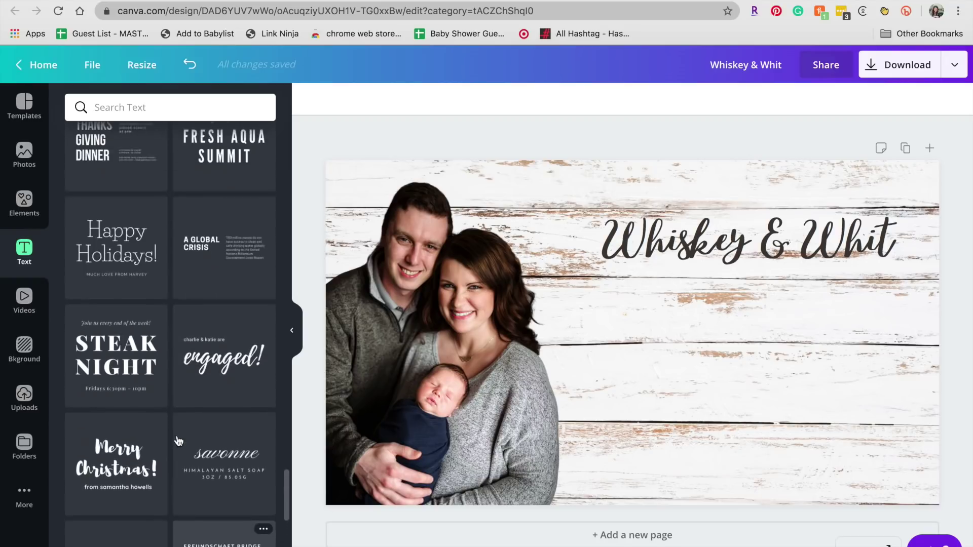
# - Add the Happy Holidays font combination, retype its title as 'Whiskey & Whit!', and enlarge it
pyautogui.click(127, 292)
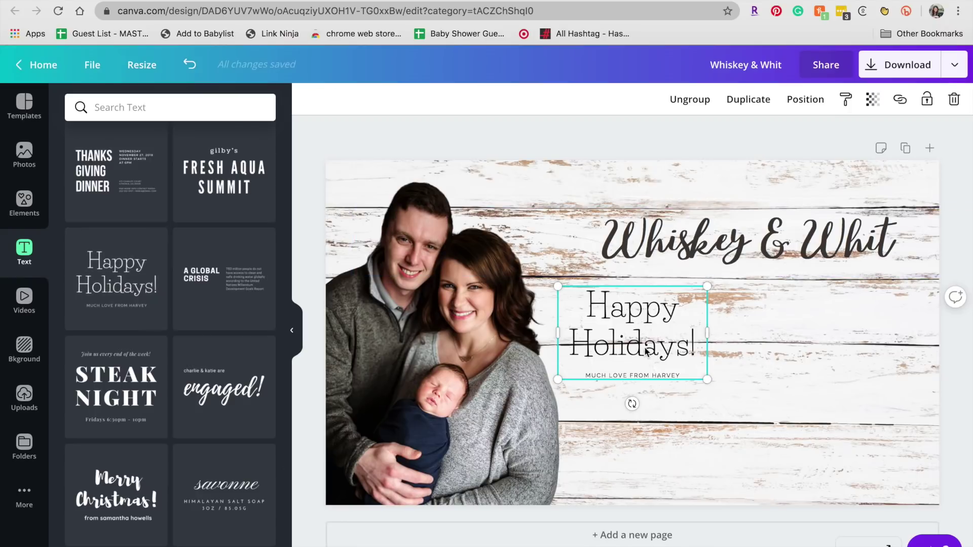
pyautogui.click(648, 350)
pyautogui.doubleClick(647, 349)
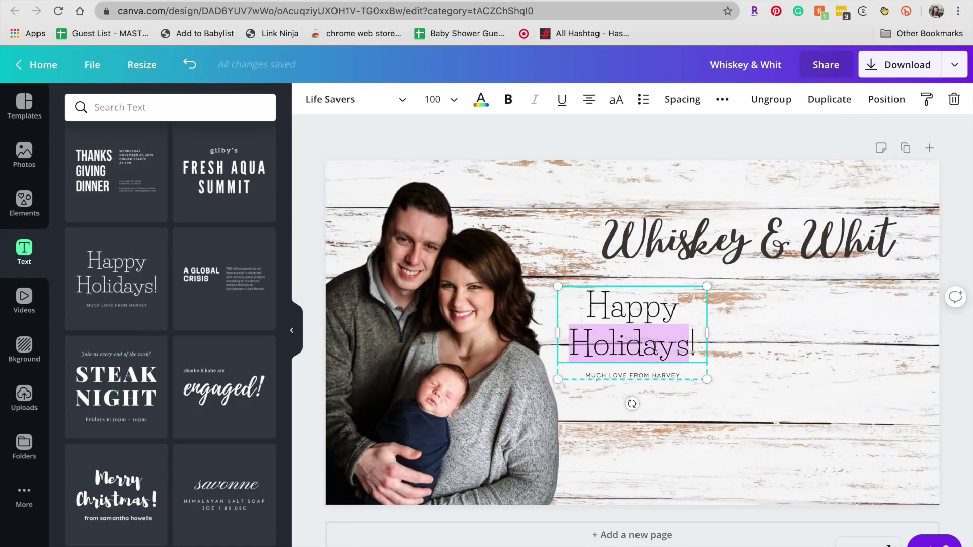
pyautogui.hotkey('ctrl', 'a')
pyautogui.press('BackSpace')
pyautogui.write('WHi')
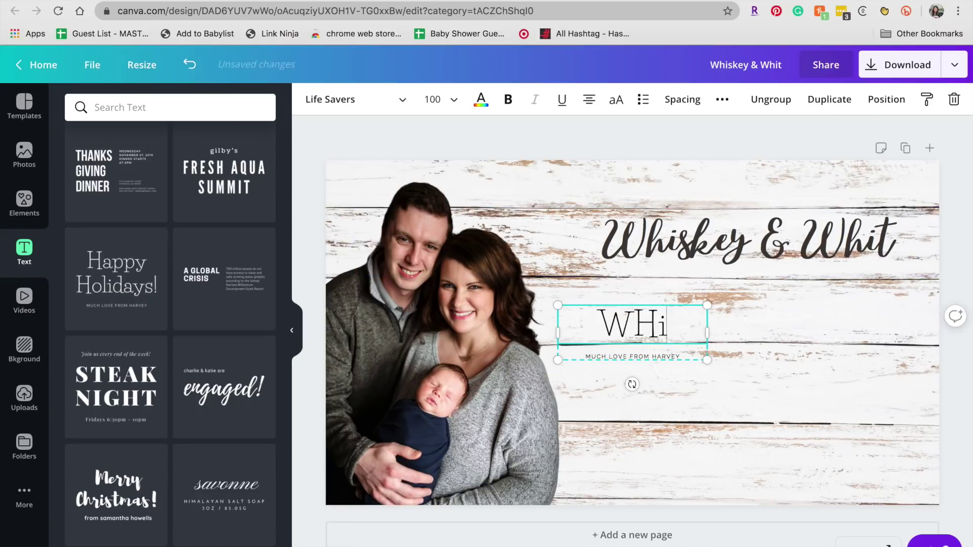
pyautogui.press('BackSpace')
pyautogui.press('BackSpace')
pyautogui.write('hiskey & Whit')
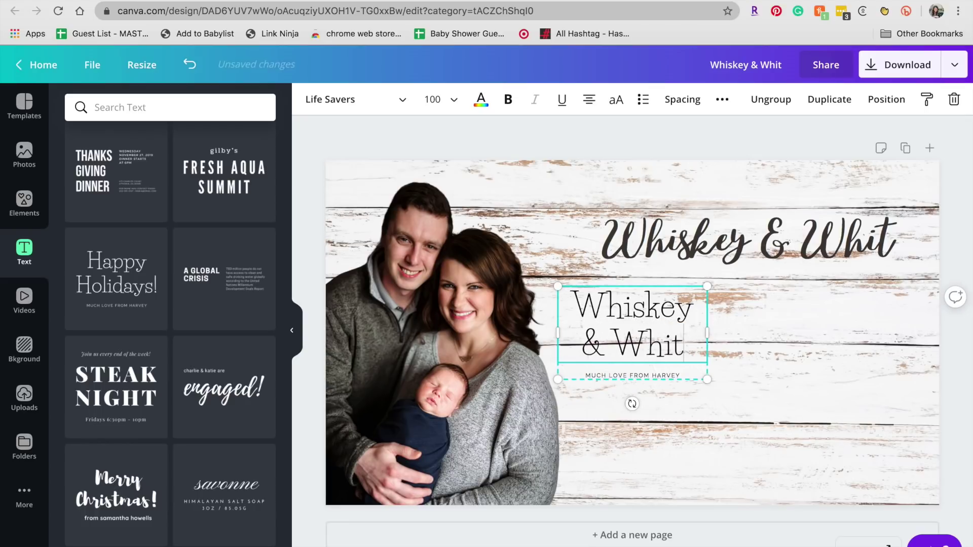
pyautogui.write('!')
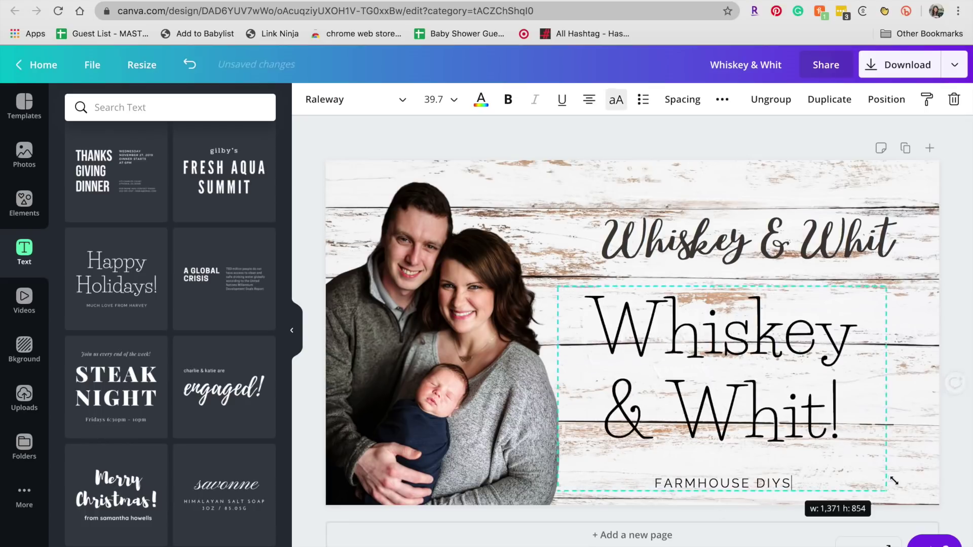
pyautogui.moveTo(873, 468); pyautogui.dragTo(903, 484)
# - Delete the old script heading, move the new title up, and bold the FARMHOUSE DIYS subtitle
pyautogui.click(836, 248)
pyautogui.press('Delete')
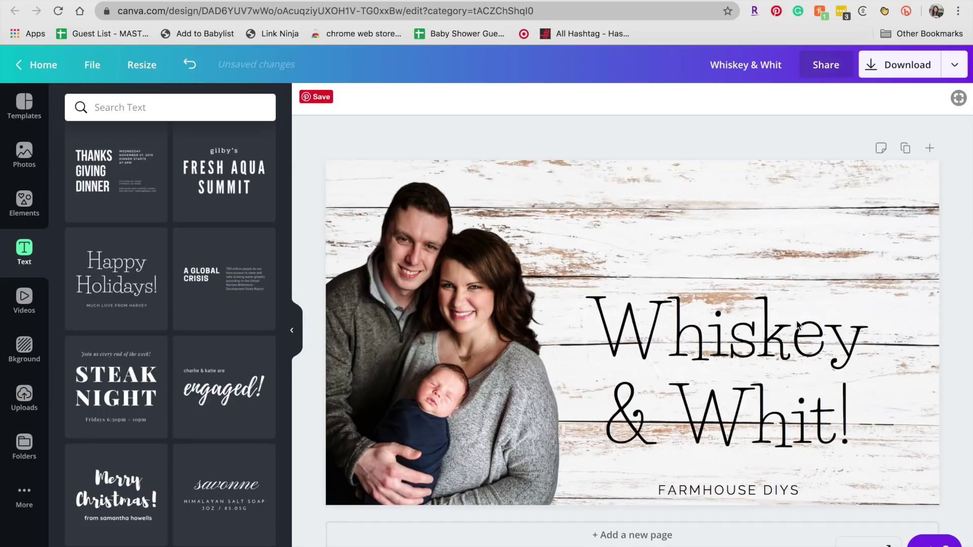
pyautogui.moveTo(798, 326); pyautogui.dragTo(823, 254)
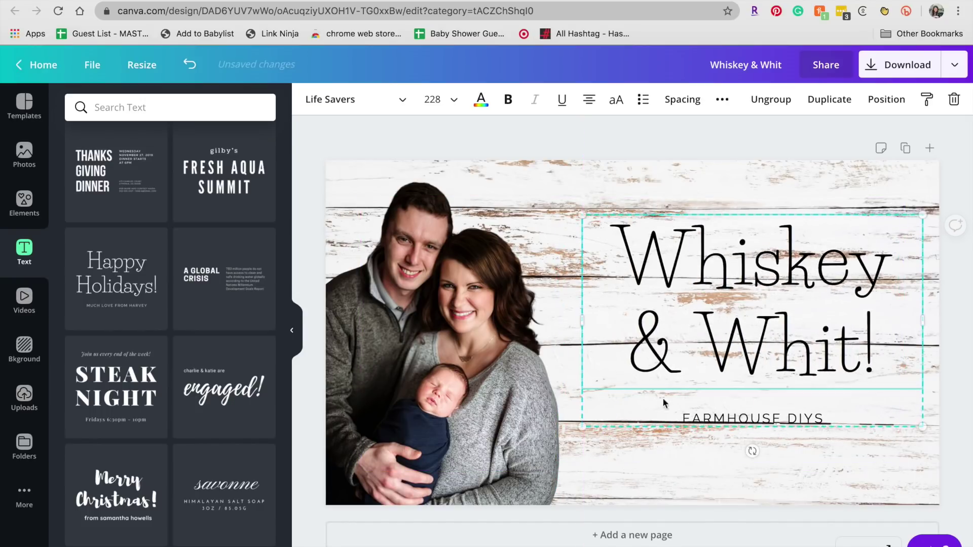
pyautogui.click(710, 418)
pyautogui.doubleClick(707, 417)
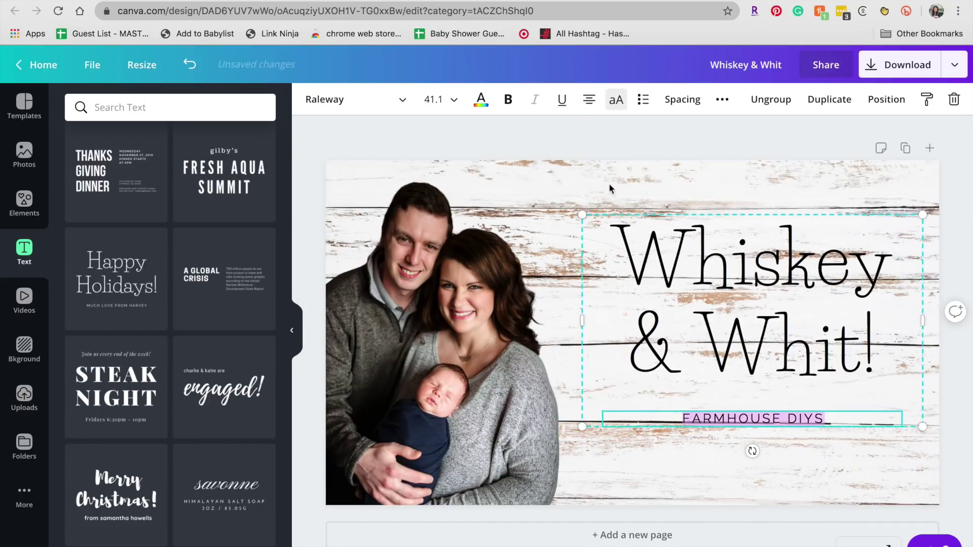
pyautogui.click(508, 100)
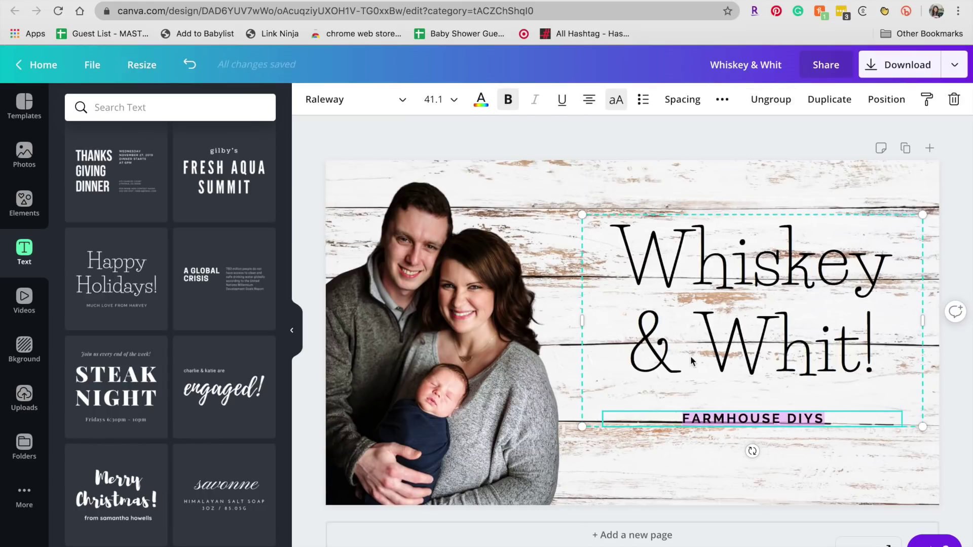
# - Ungroup the title combination into separate text elements
pyautogui.click(771, 99)
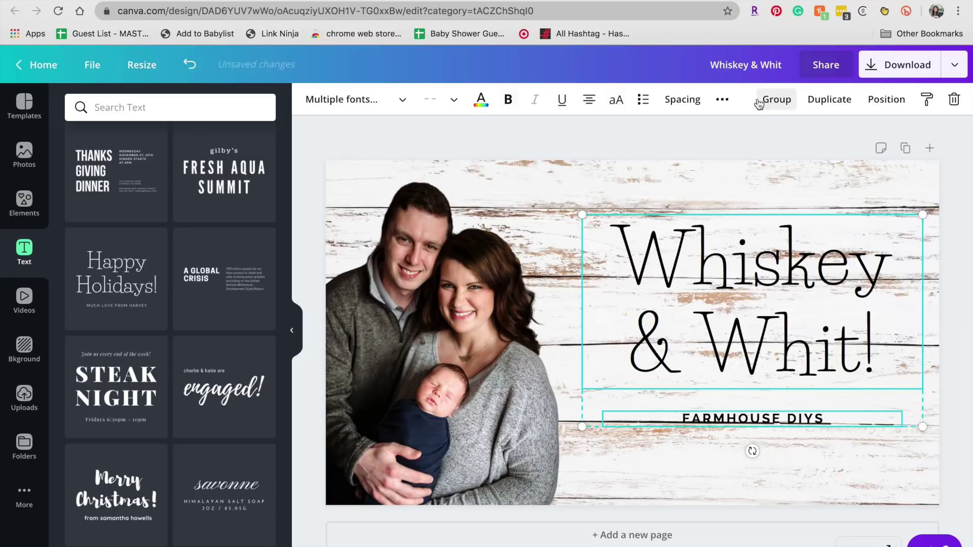
pyautogui.moveTo(747, 325)
pyautogui.mouseDown()
pyautogui.moveTo(747, 289)
pyautogui.moveTo(748, 326)
pyautogui.mouseUp()
pyautogui.rightClick(749, 418)
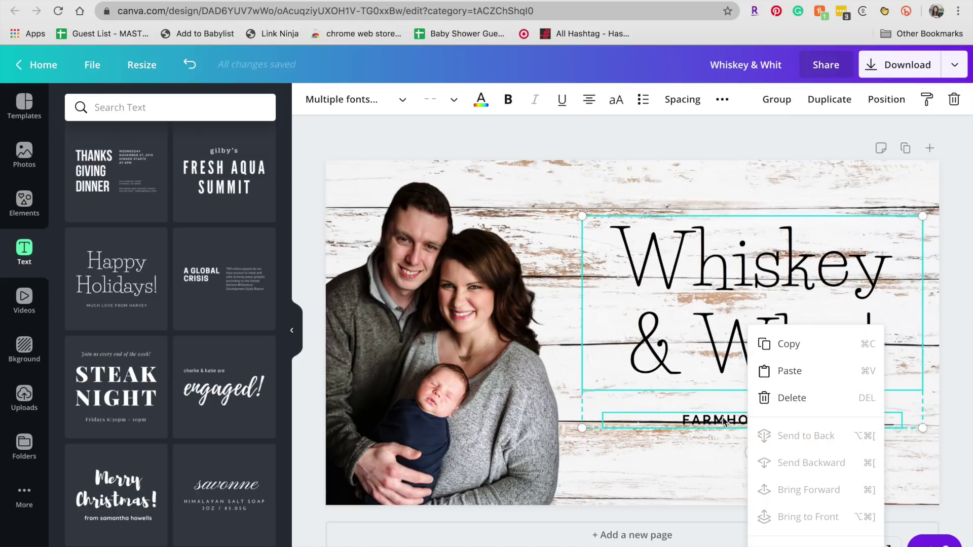
pyautogui.click(722, 420)
pyautogui.click(736, 436)
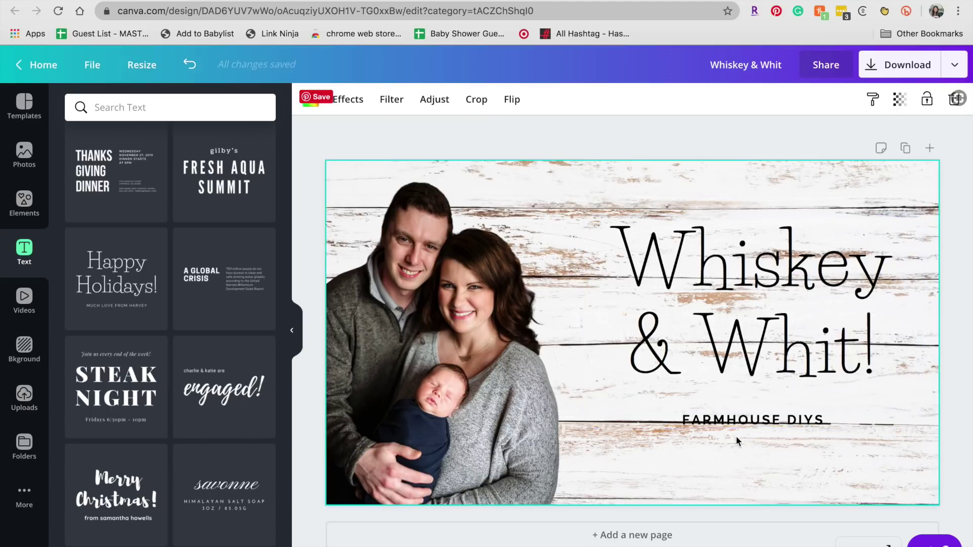
# - Set the FARMHOUSE DIYS subtitle's font size to 96
pyautogui.click(736, 422)
pyautogui.click(734, 421)
pyautogui.click(435, 100)
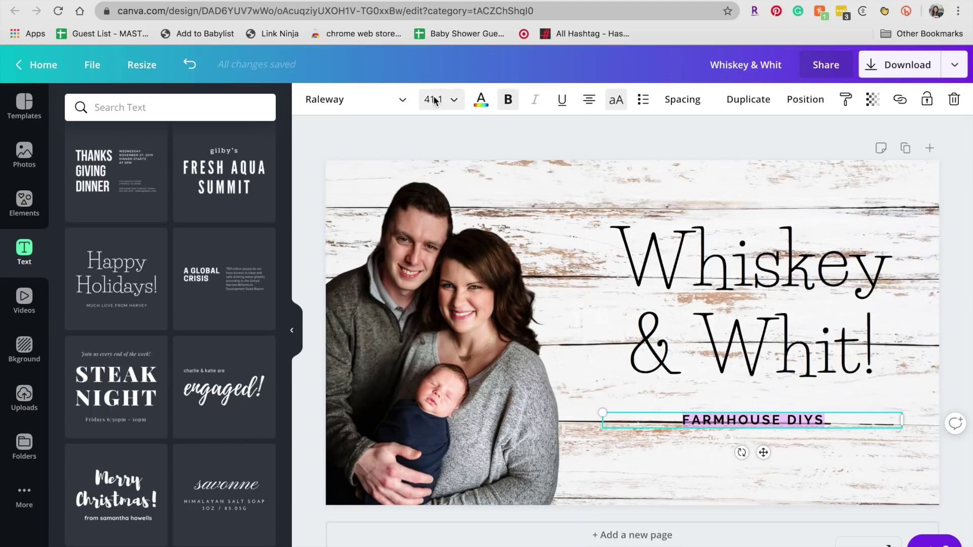
pyautogui.rightClick(435, 97)
pyautogui.click(446, 403)
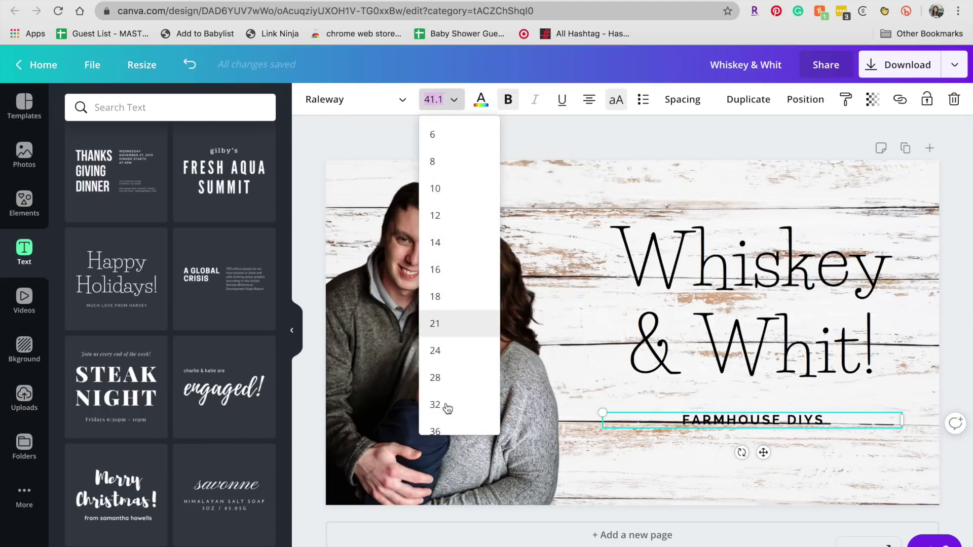
pyautogui.scroll(-5, 446, 403)
pyautogui.click(446, 405)
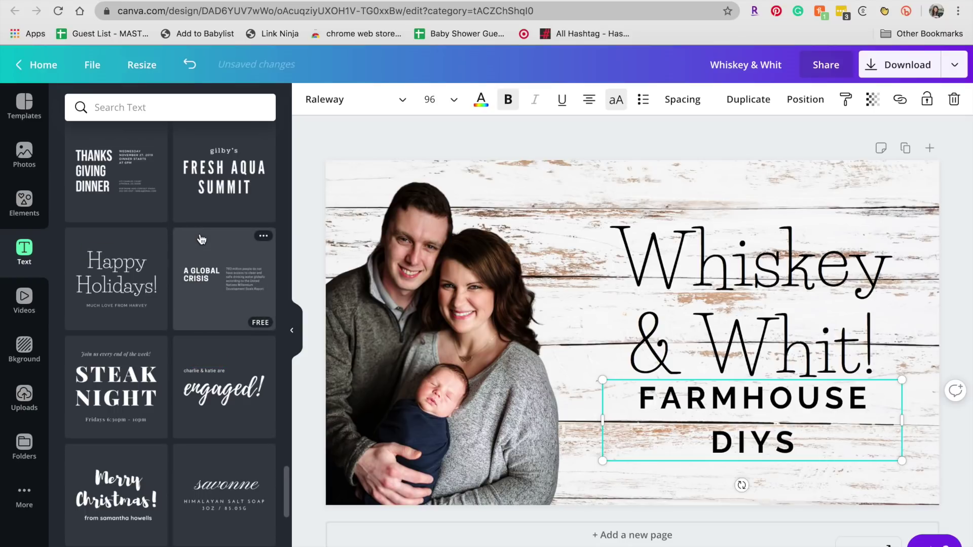
pyautogui.scroll(10, 164, 221)
pyautogui.scroll(5, 200, 239)
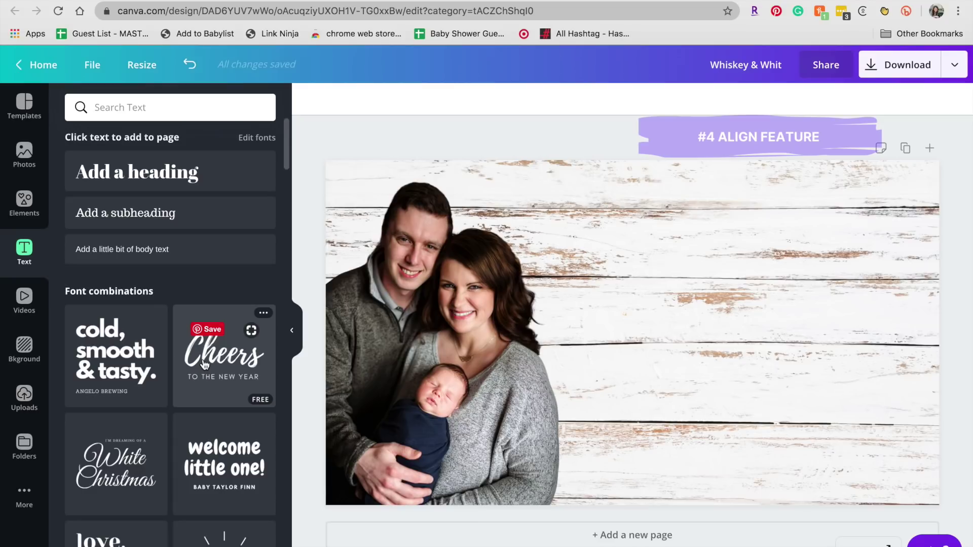
# - Add a subheading, then select all four lines (Motherhood, Farmhouse DIYS, Decor Hauls, Dollar Tree DIYS) for positioning
pyautogui.click(157, 217)
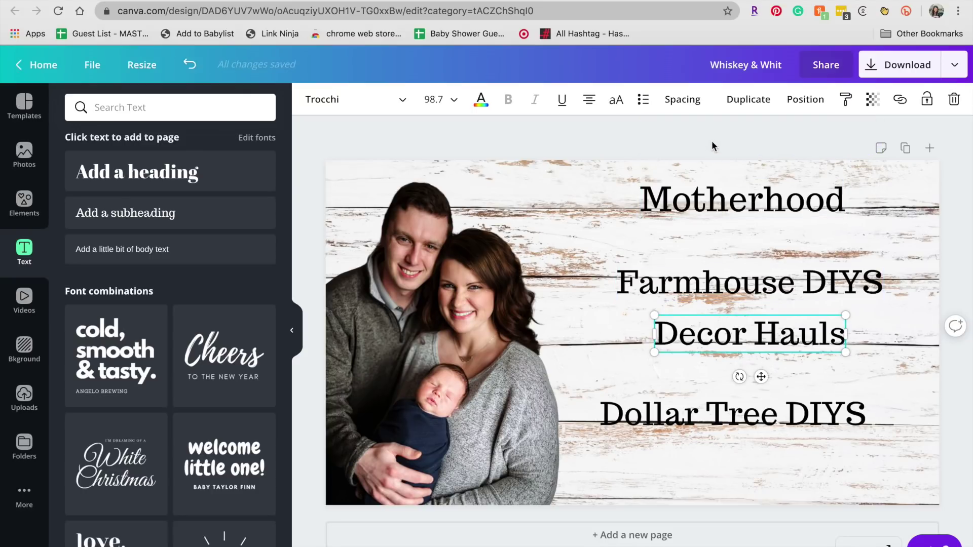
pyautogui.moveTo(712, 141); pyautogui.dragTo(740, 440)
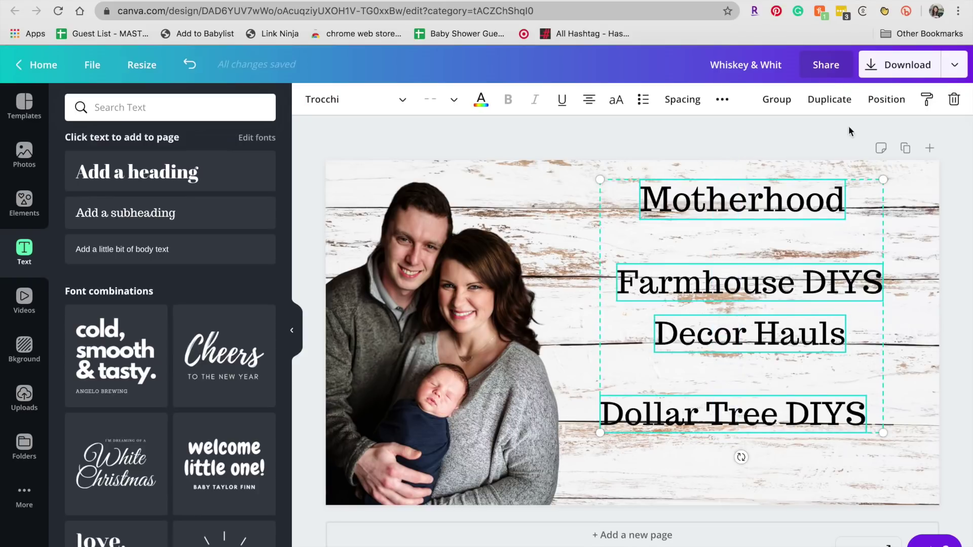
pyautogui.click(886, 99)
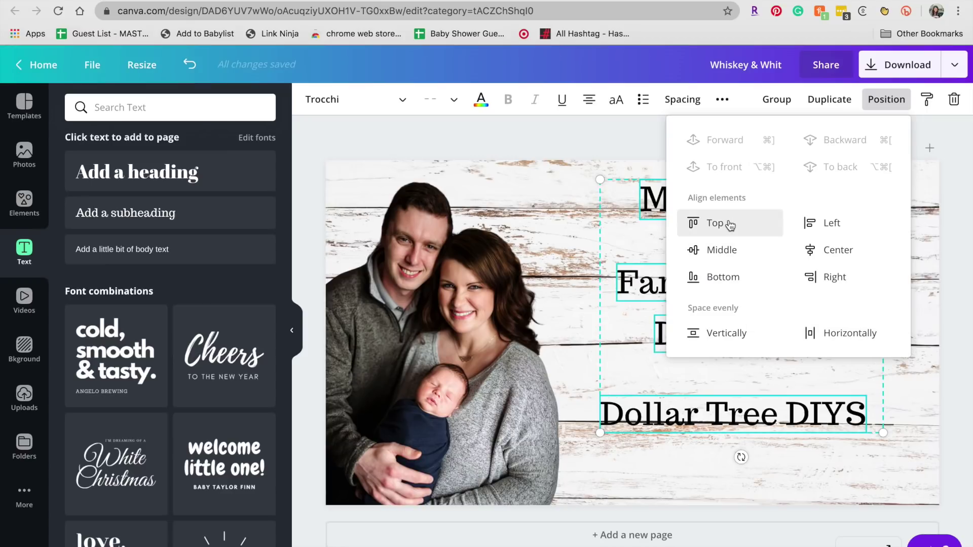
# - Align the four text lines left, right and centre on one another
pyautogui.click(812, 226)
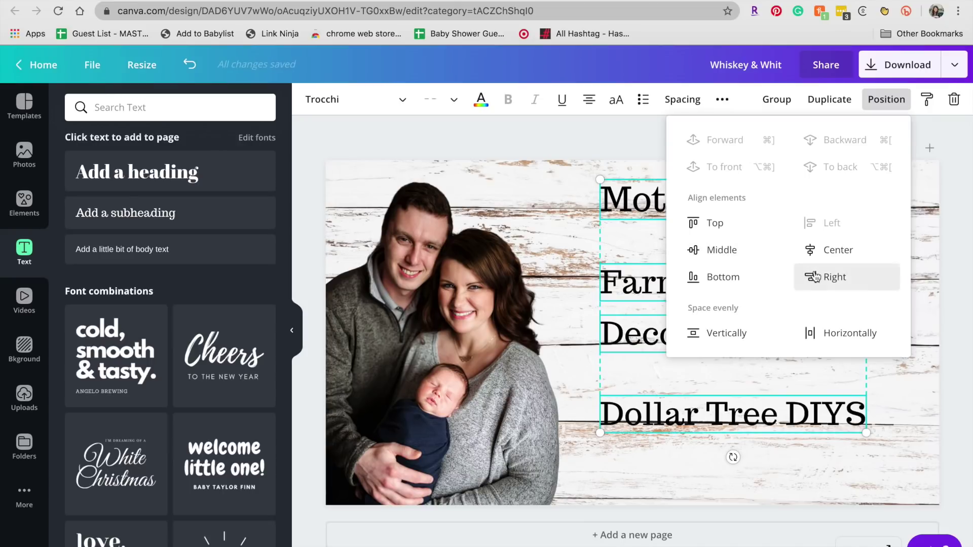
pyautogui.click(815, 273)
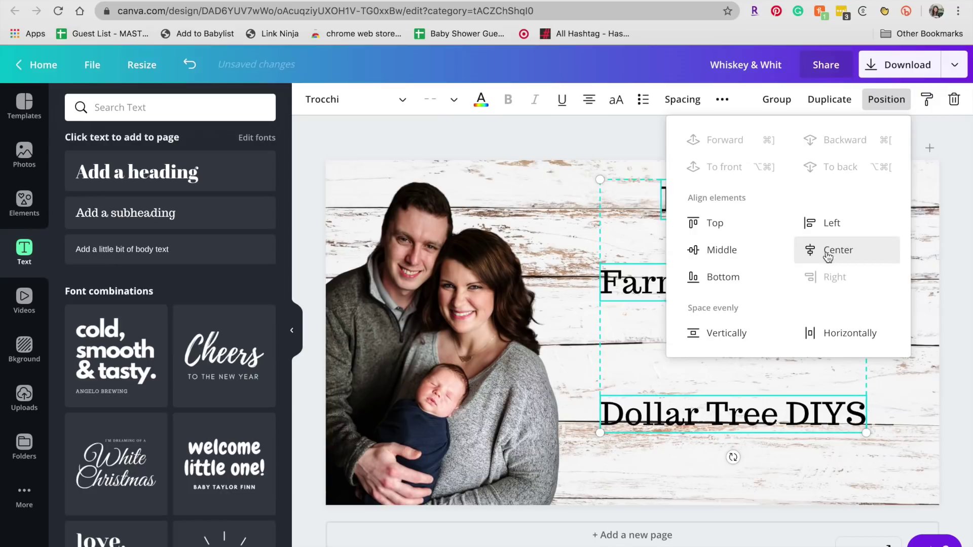
pyautogui.click(822, 265)
pyautogui.click(631, 139)
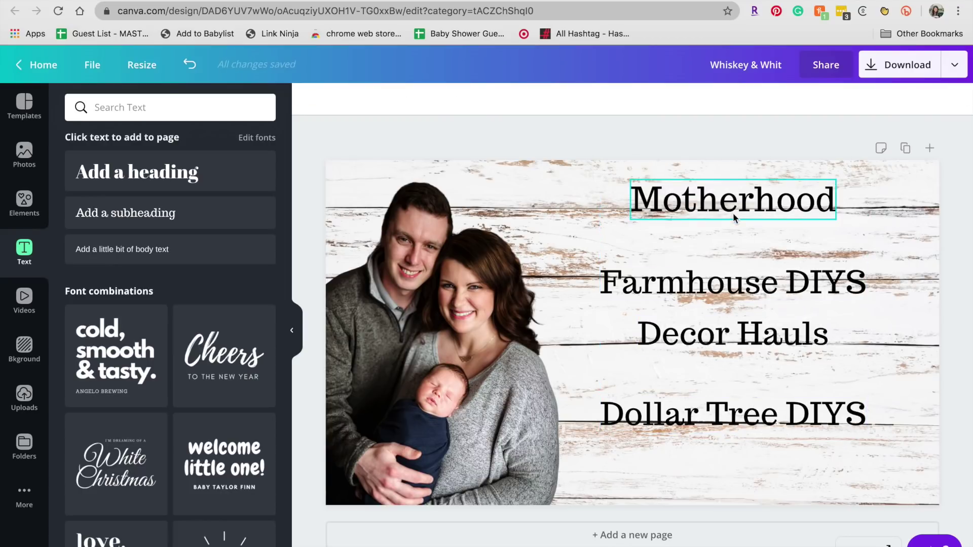
# - Reselect all four lines, space them evenly both ways, then align their bottoms and tops
pyautogui.moveTo(722, 147); pyautogui.dragTo(751, 529)
pyautogui.click(886, 99)
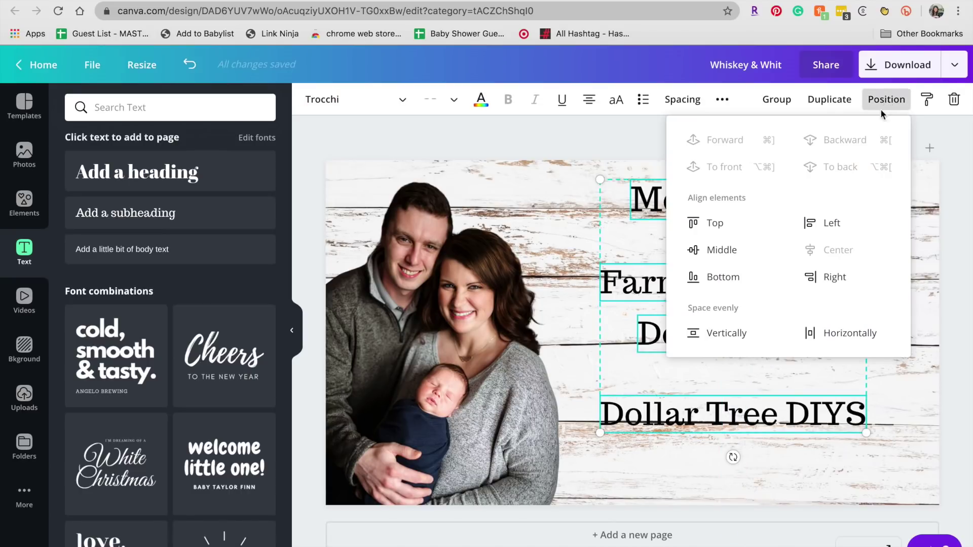
pyautogui.click(755, 334)
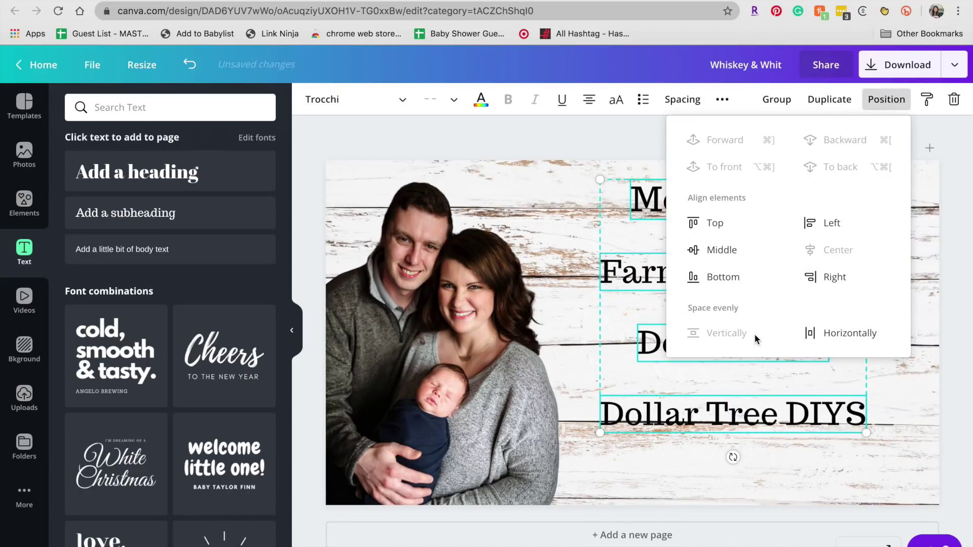
pyautogui.click(818, 334)
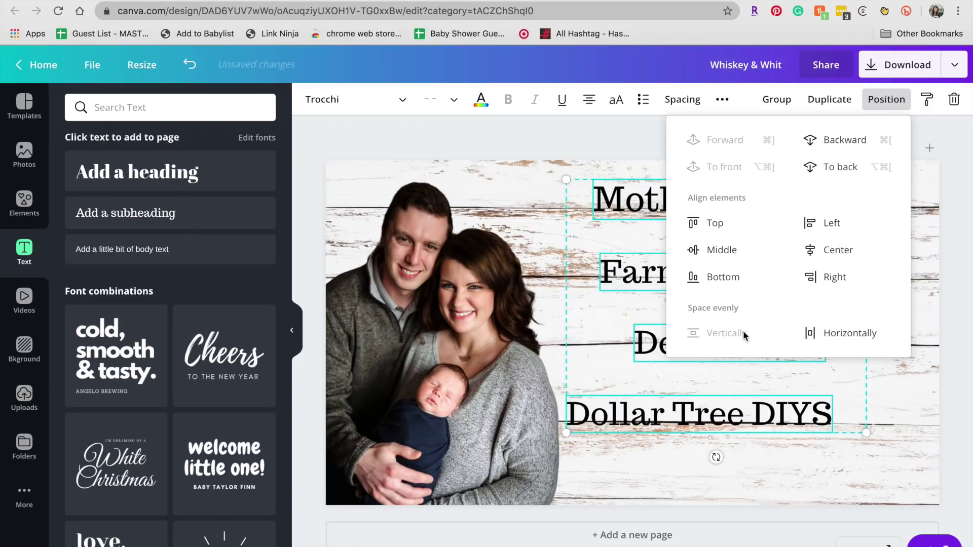
pyautogui.click(737, 278)
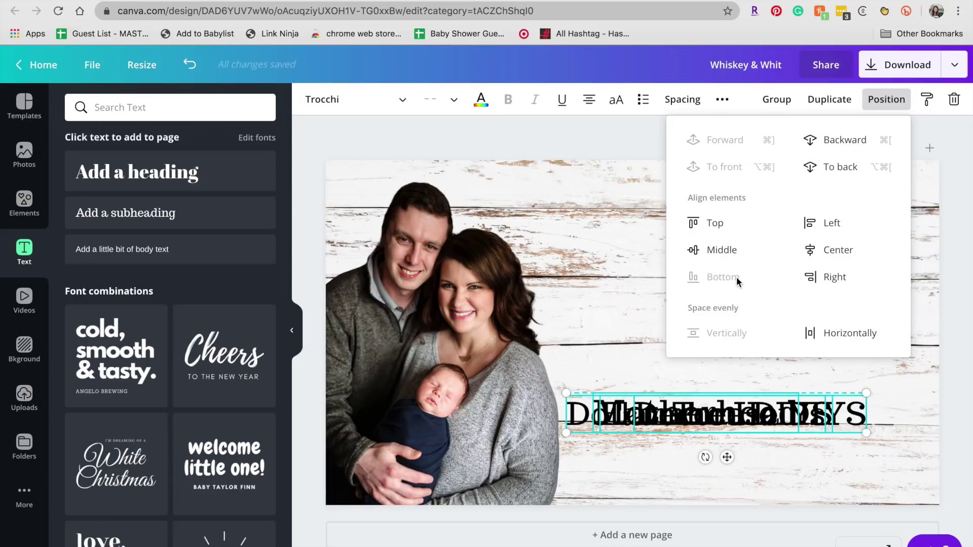
pyautogui.click(741, 230)
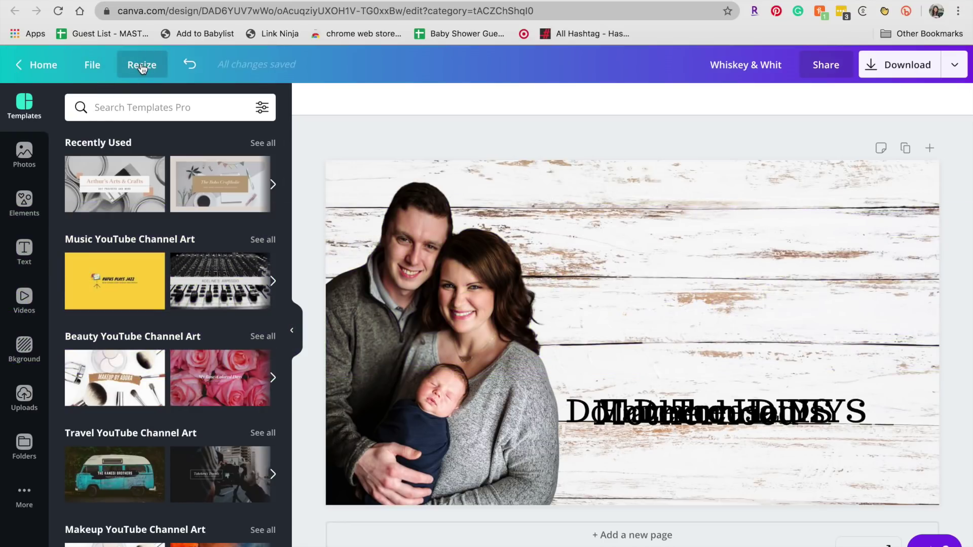
# - Start a new design from the File menu and search for the Instagram Story size
pyautogui.click(94, 67)
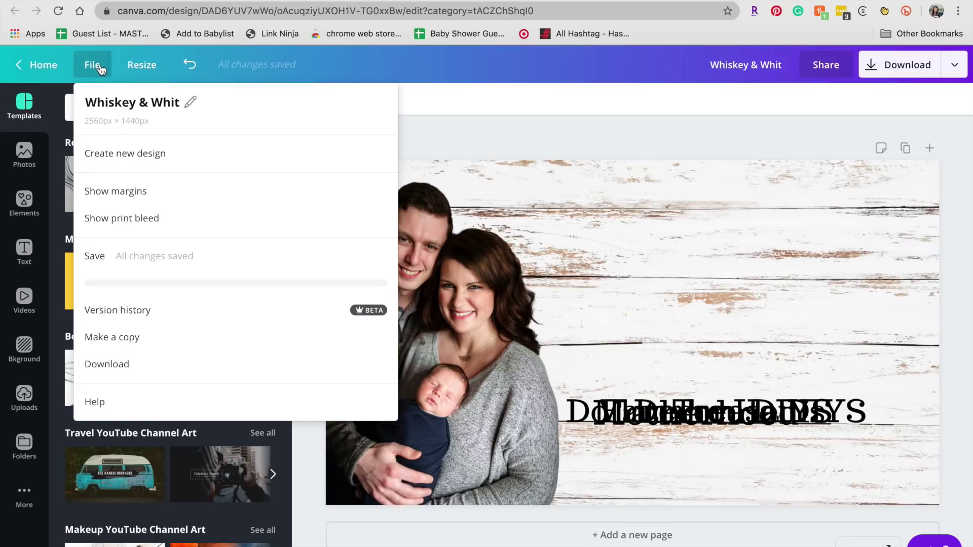
pyautogui.click(142, 154)
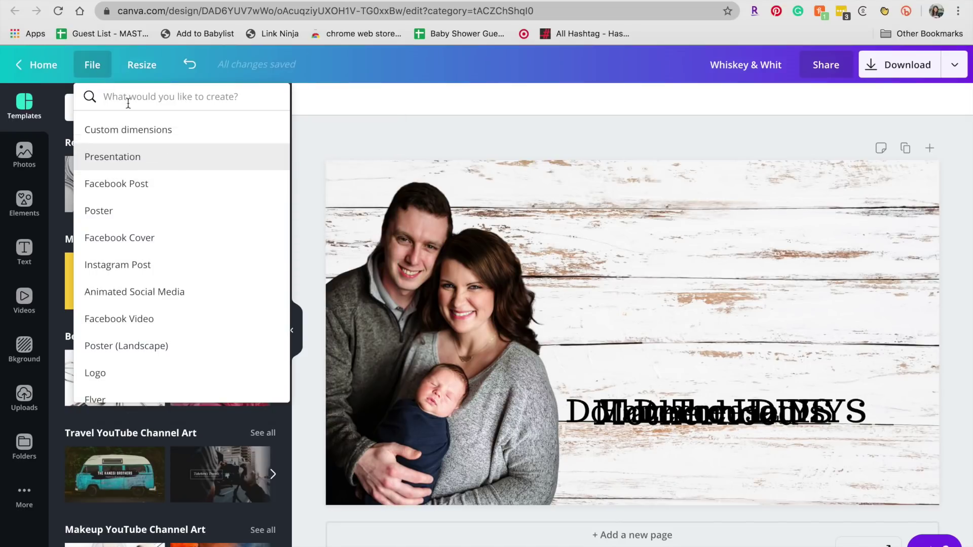
pyautogui.write('instag')
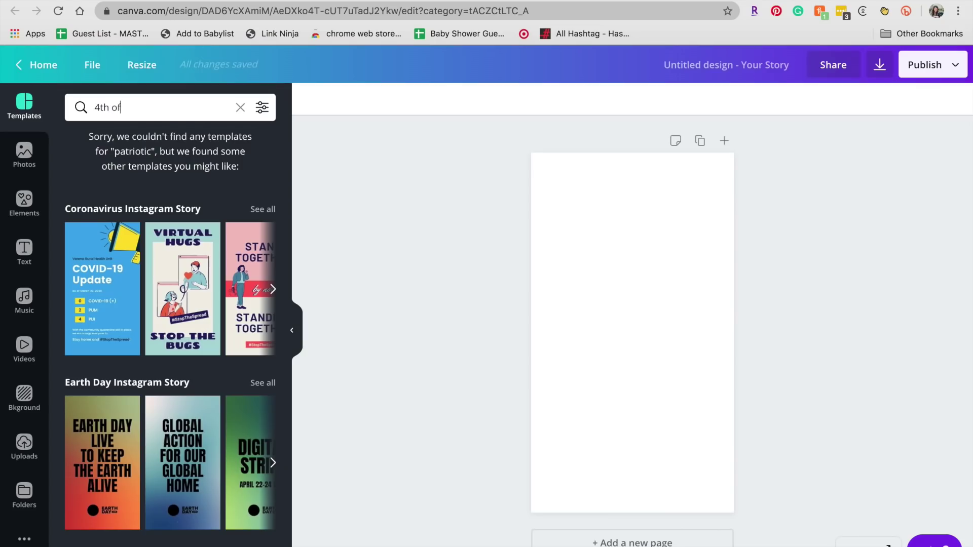
pyautogui.write('july')
pyautogui.scroll(-3, 243, 326)
pyautogui.scroll(-2, 243, 326)
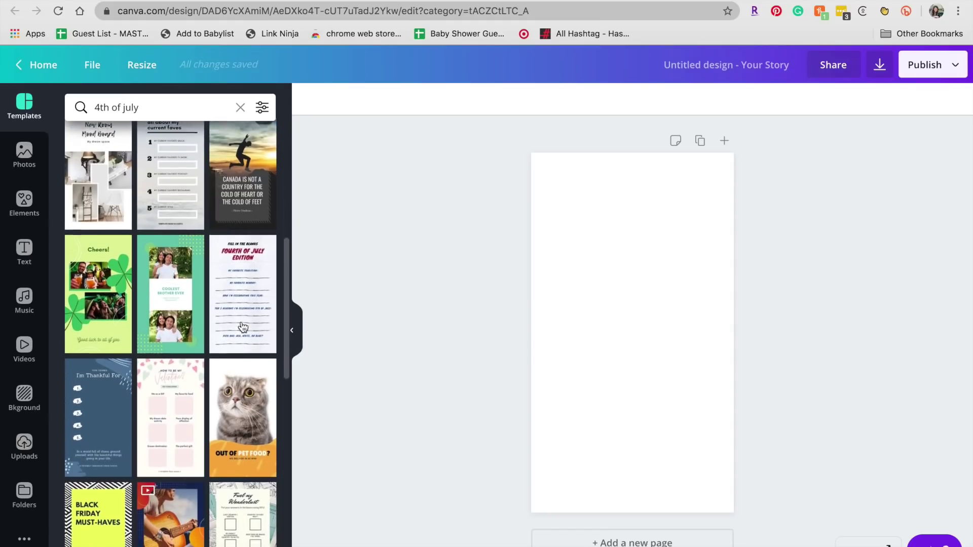
pyautogui.click(243, 327)
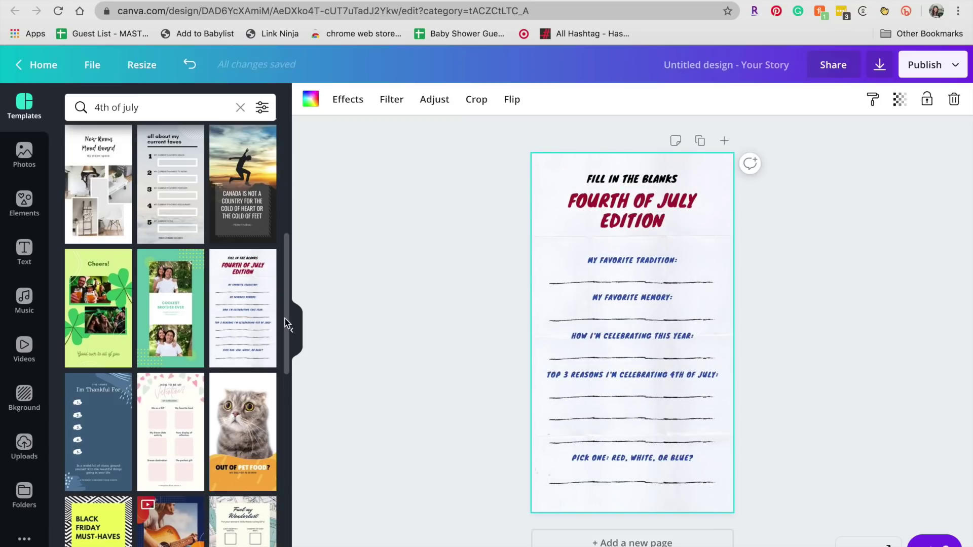
pyautogui.click(661, 217)
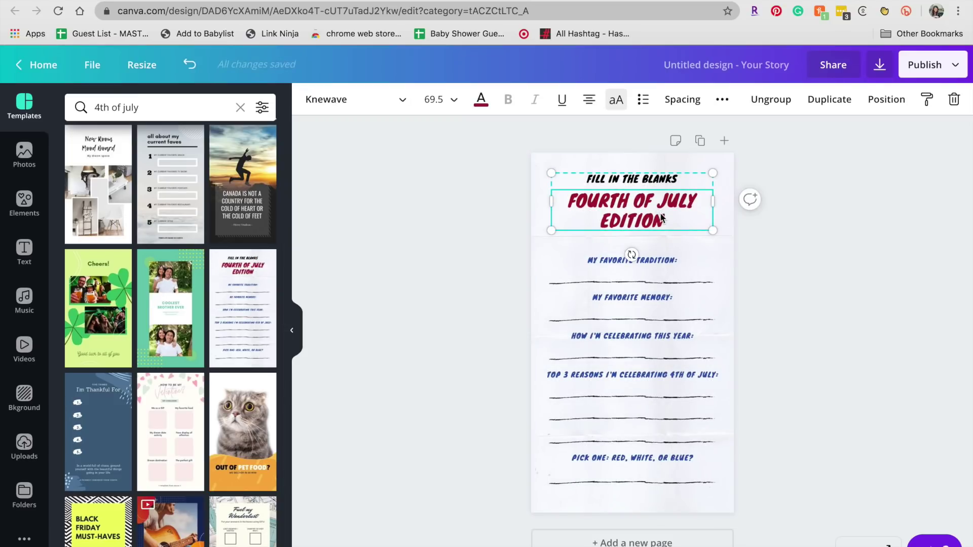
pyautogui.click(664, 218)
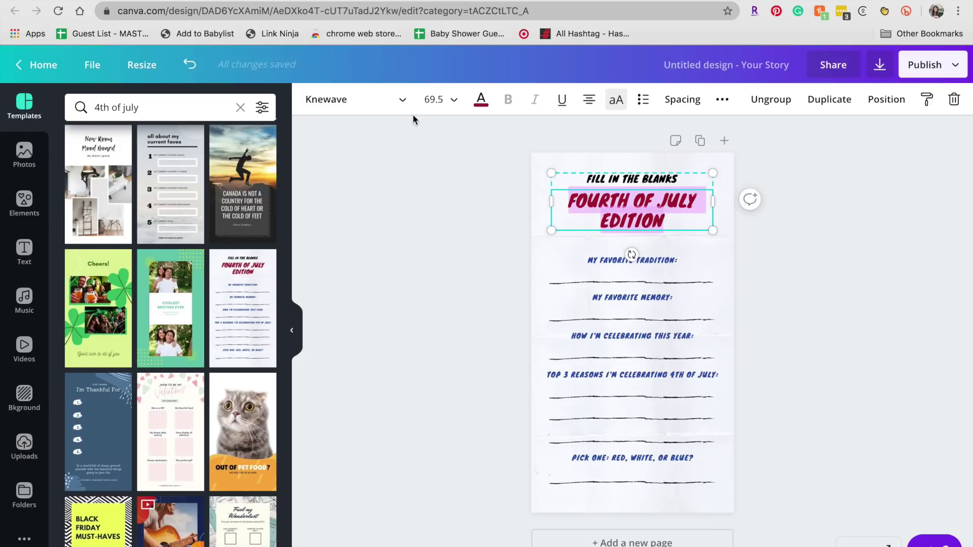
pyautogui.click(400, 104)
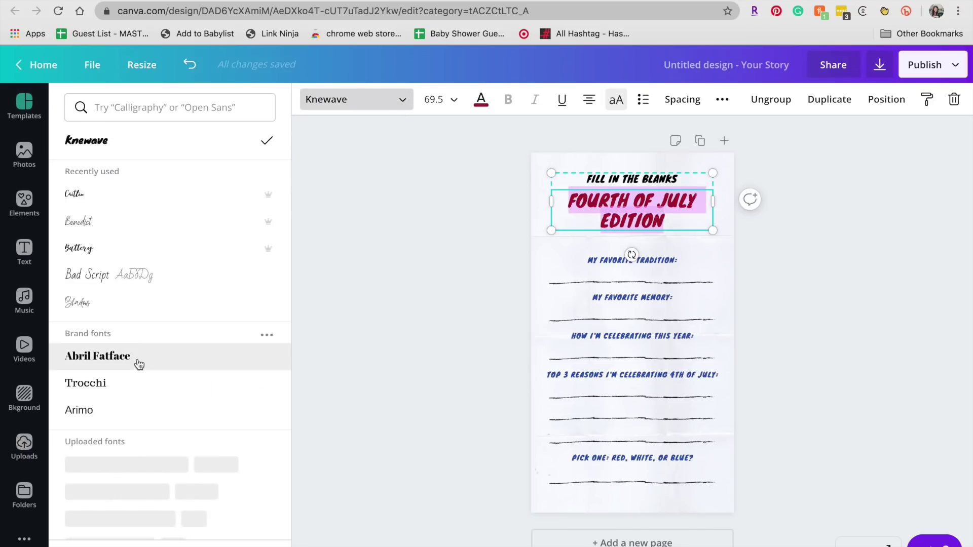
pyautogui.click(123, 390)
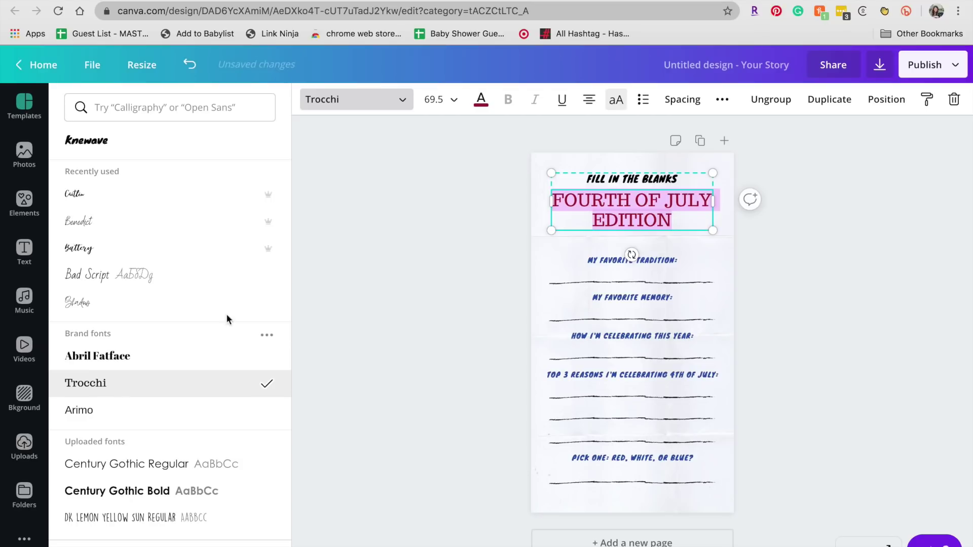
pyautogui.click(609, 261)
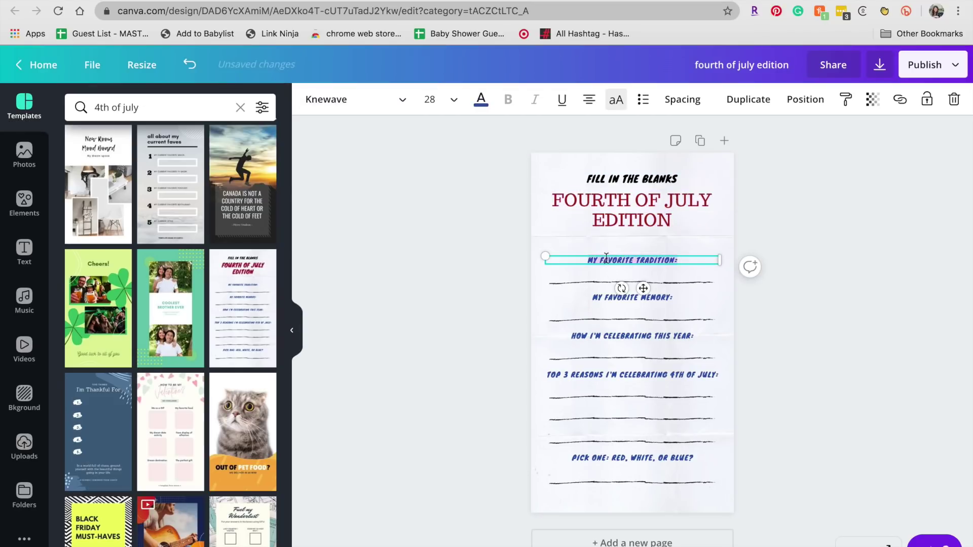
pyautogui.click(480, 100)
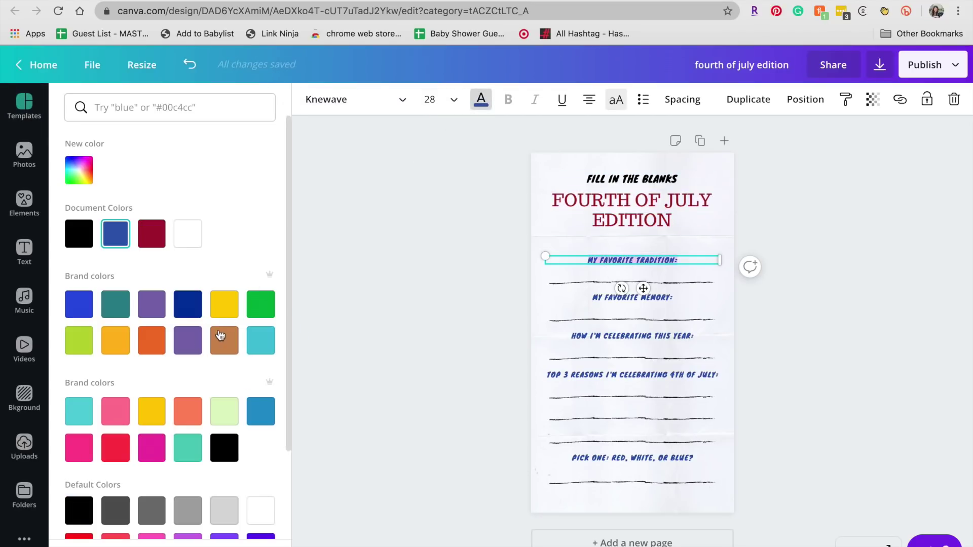
pyautogui.click(187, 304)
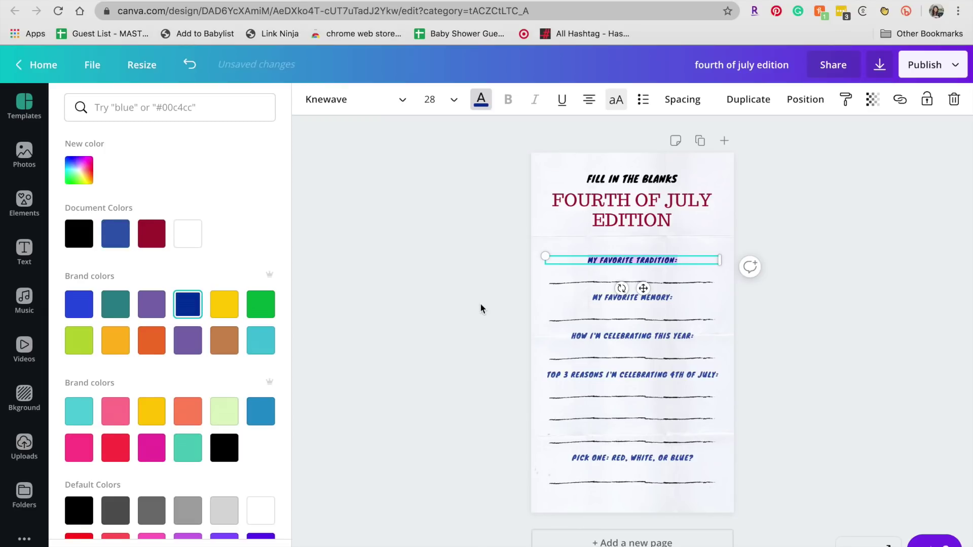
pyautogui.press('Escape')
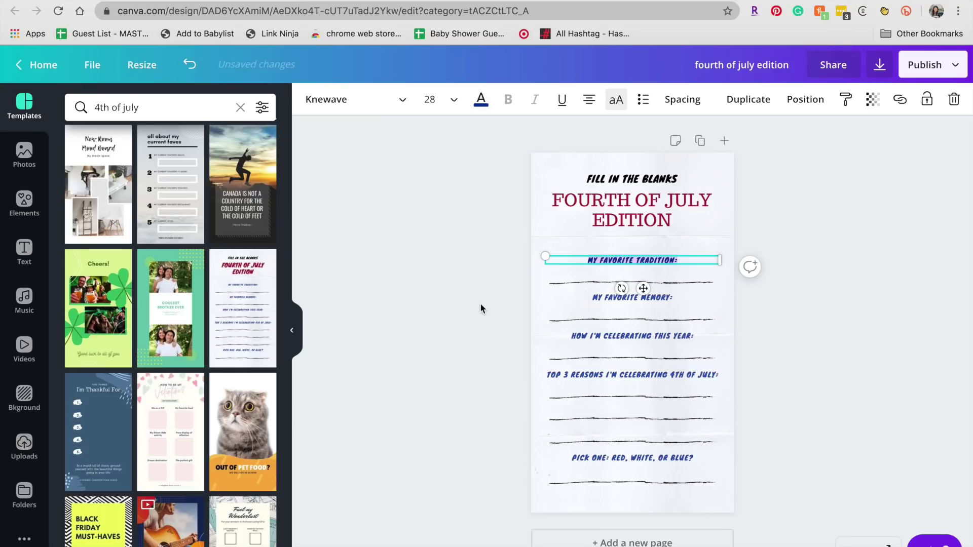
pyautogui.click(752, 191)
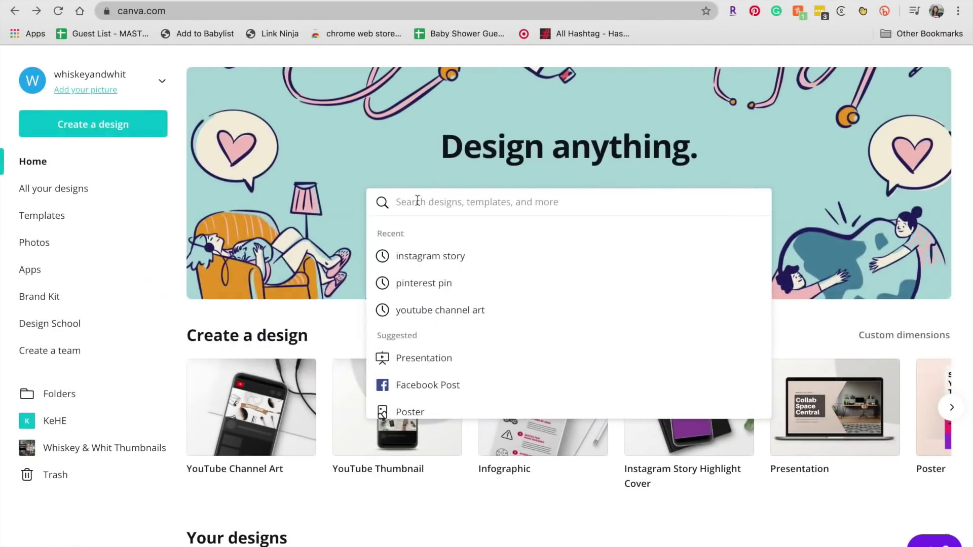
# - Clear the design search and enter custom dimensions of 8 × 10 in inches
pyautogui.write('8')
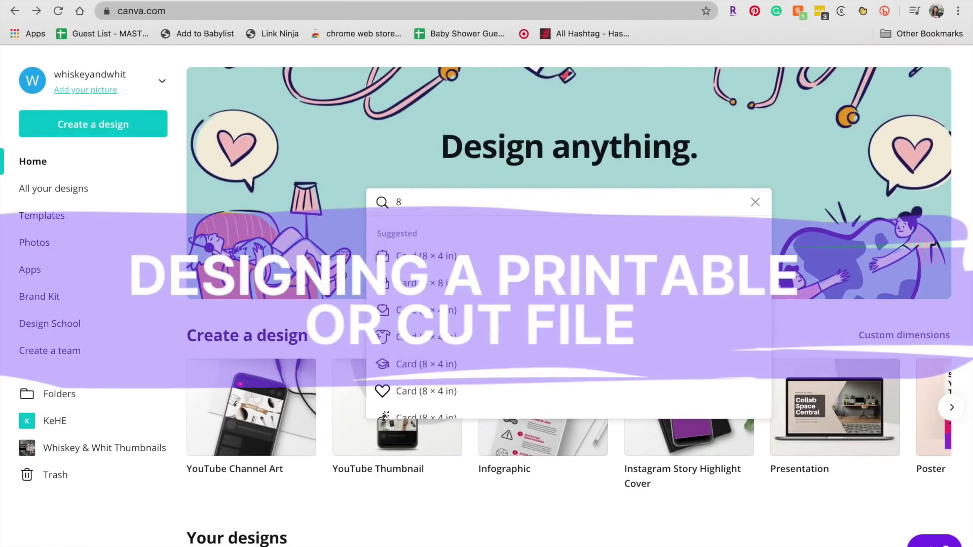
pyautogui.press('BackSpace')
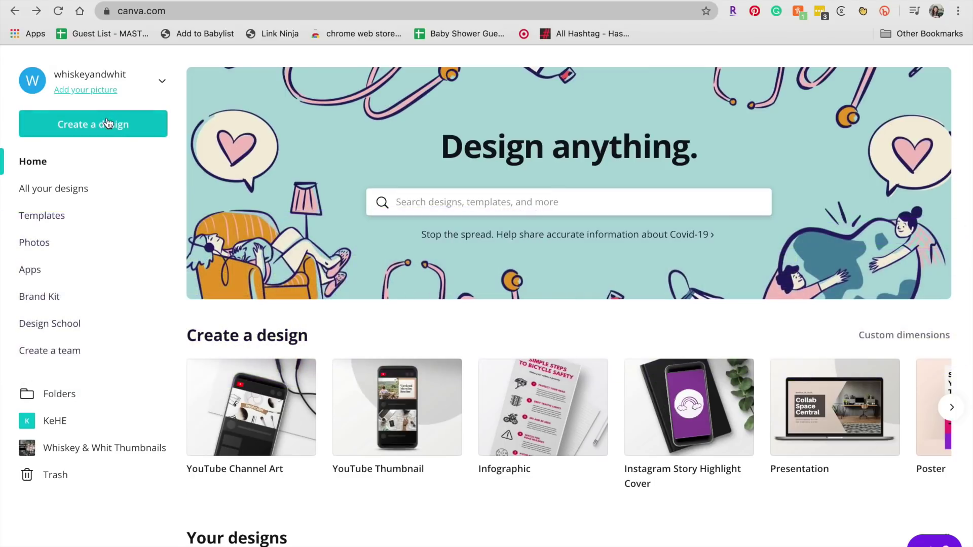
pyautogui.click(108, 123)
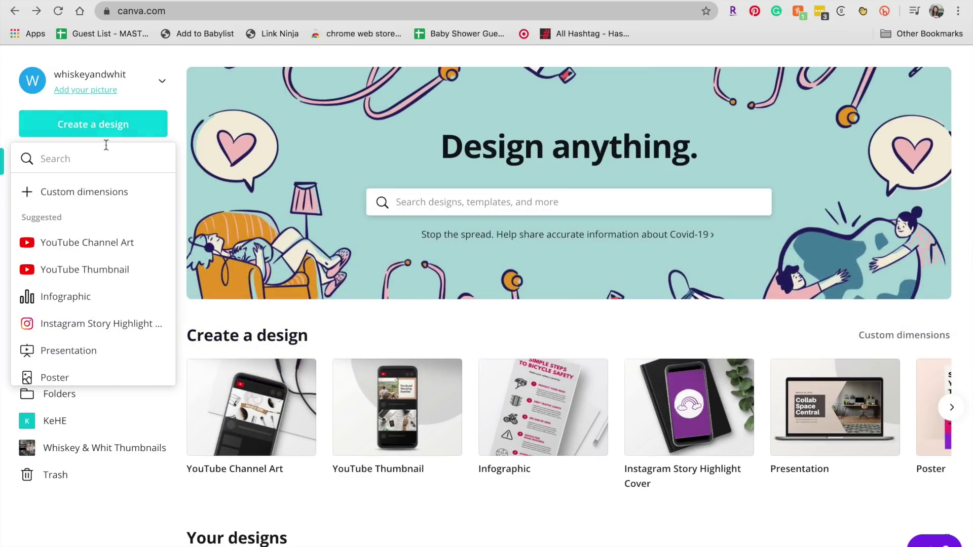
pyautogui.click(80, 195)
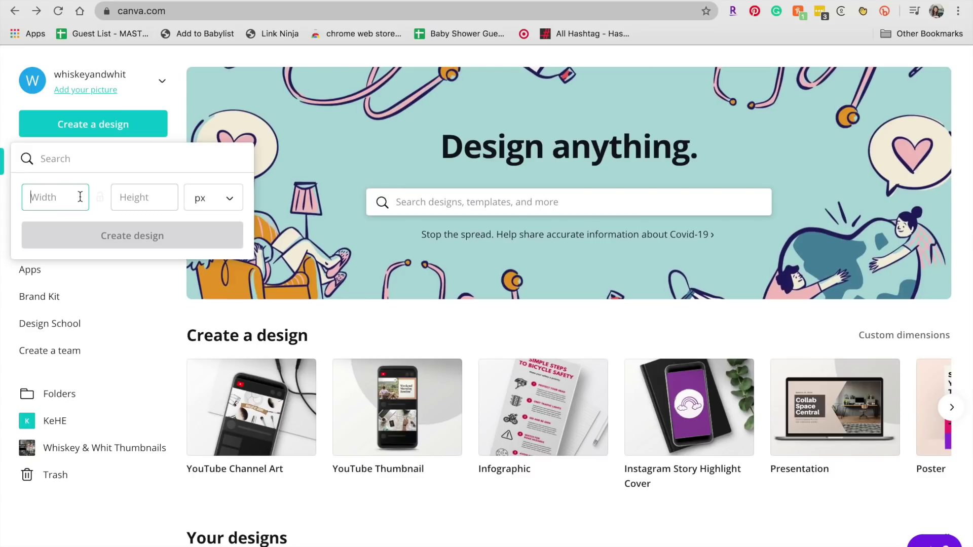
pyautogui.write('8')
pyautogui.press('Tab')
pyautogui.write('10')
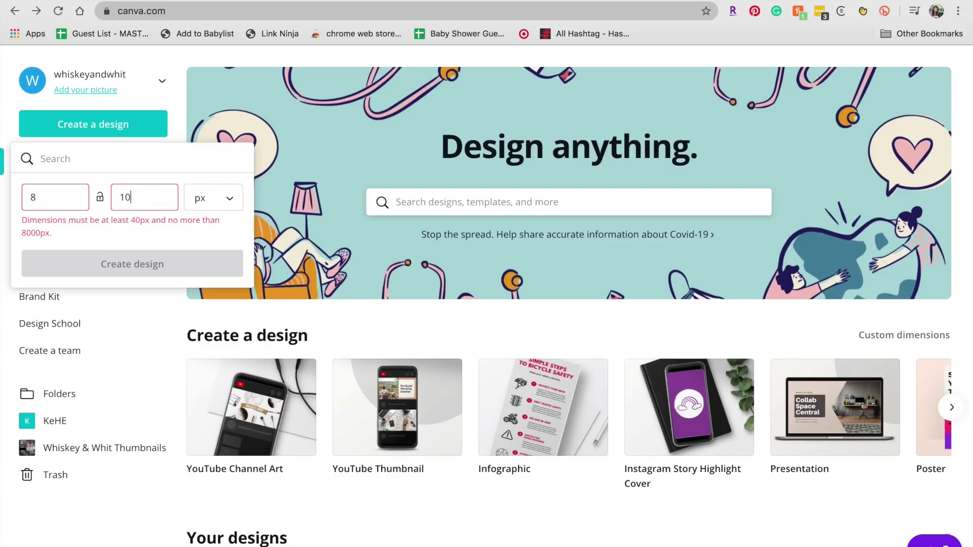
pyautogui.click(203, 199)
pyautogui.click(217, 222)
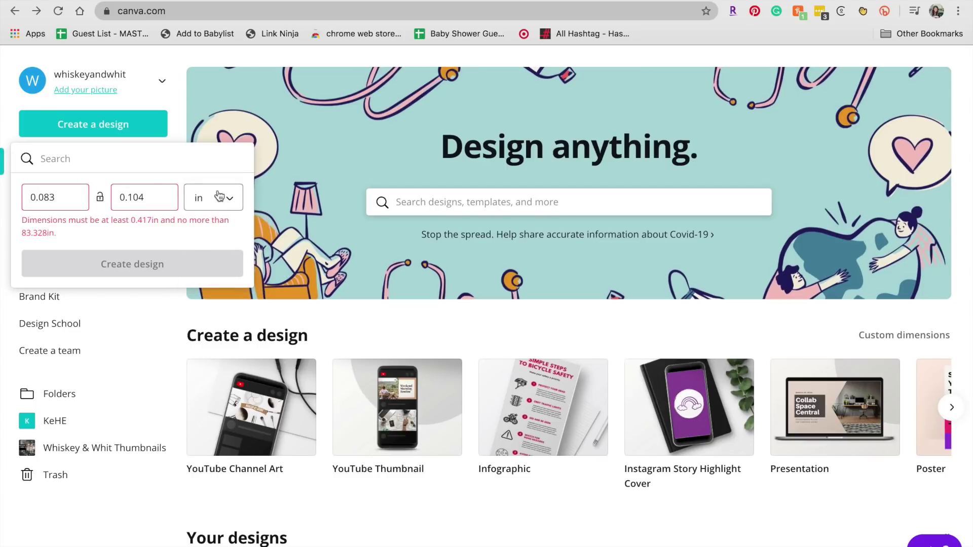
pyautogui.click(222, 199)
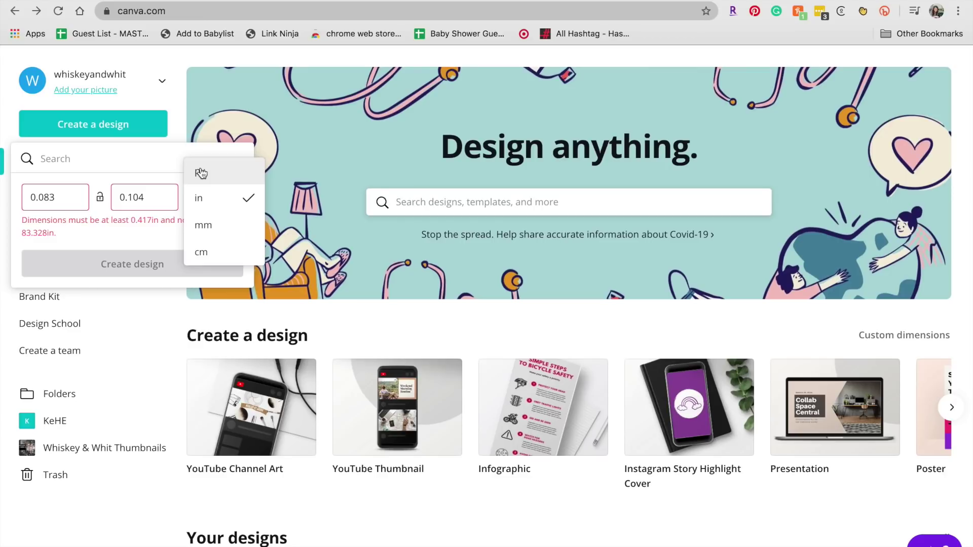
pyautogui.click(208, 196)
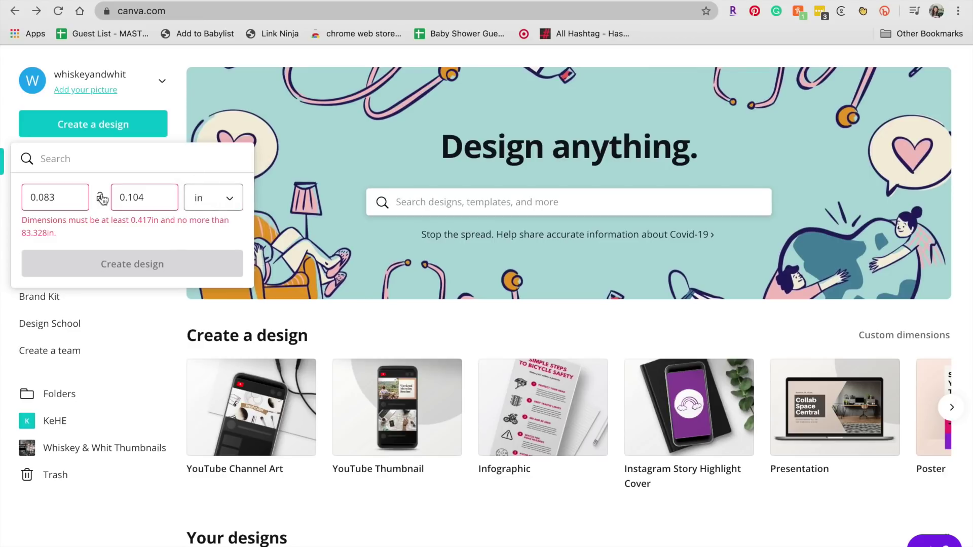
# - Re-enter 8 × 10 in, create the blank design, and search templates for 'farmhouse'
pyautogui.click(43, 197)
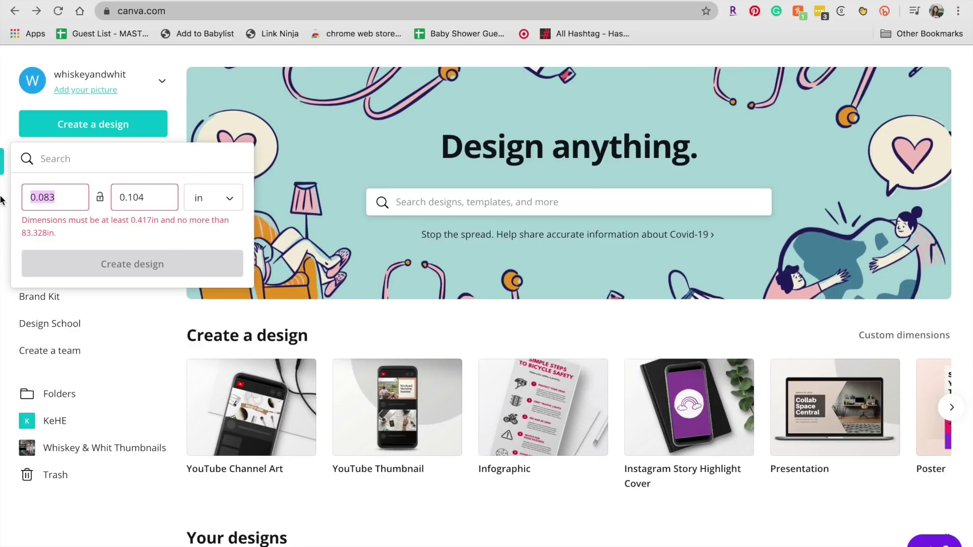
pyautogui.write('8')
pyautogui.press('Tab')
pyautogui.press('Tab')
pyautogui.write('10')
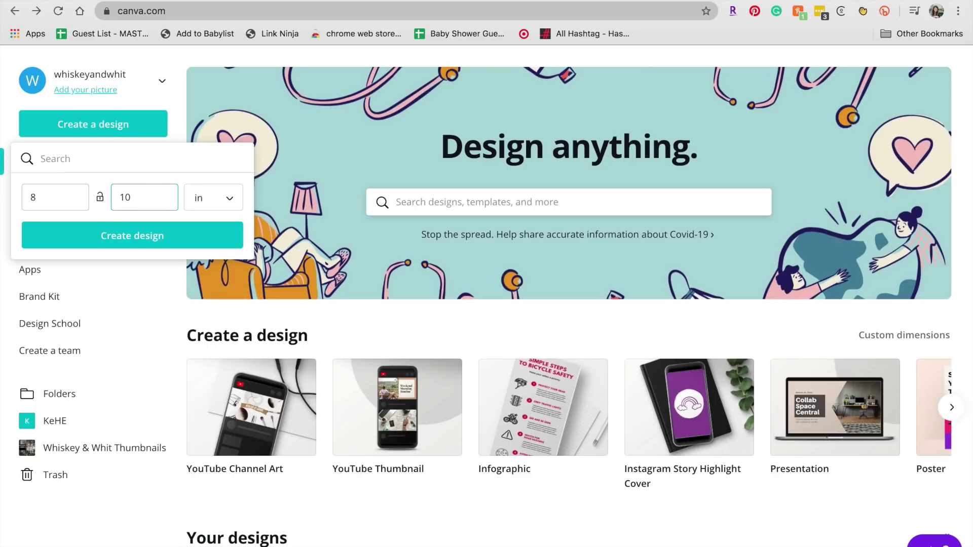
pyautogui.click(181, 242)
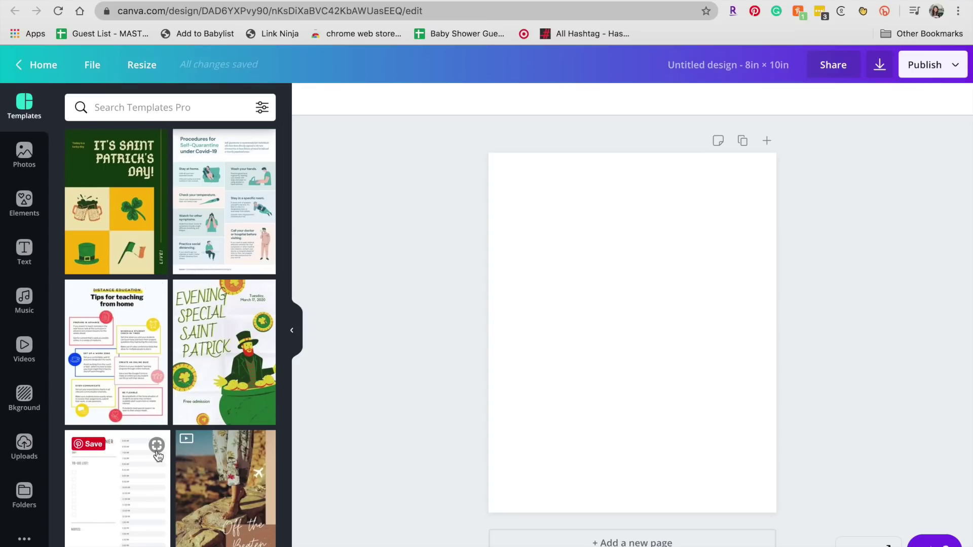
pyautogui.write('farmhouse')
pyautogui.press('Return')
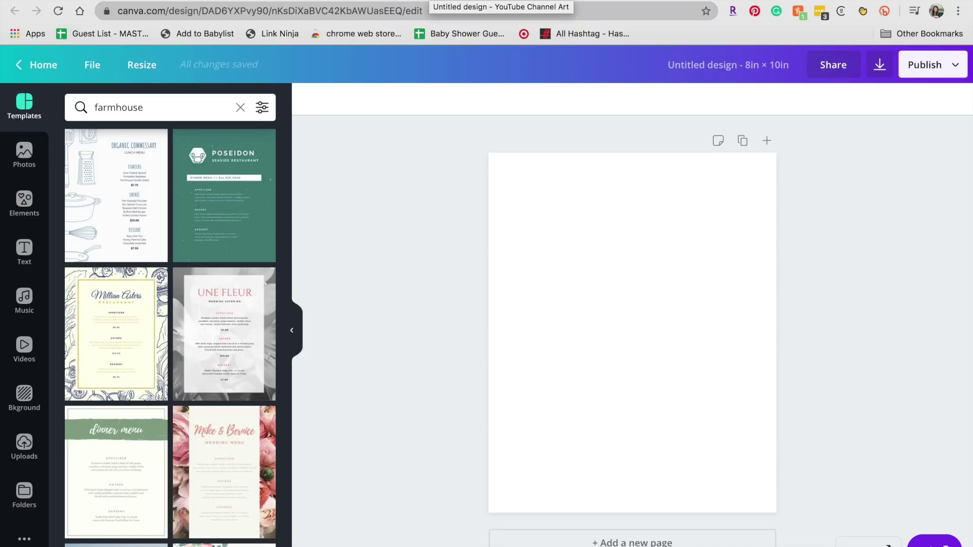
pyautogui.click(425, 1)
pyautogui.click(418, 10)
pyautogui.write('pinterest.com')
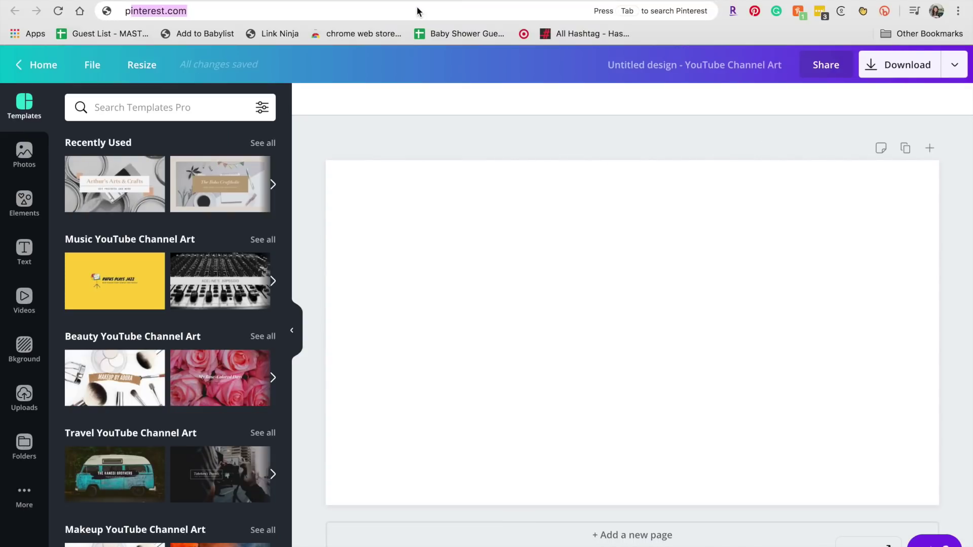
pyautogui.scroll(-2, 292, 324)
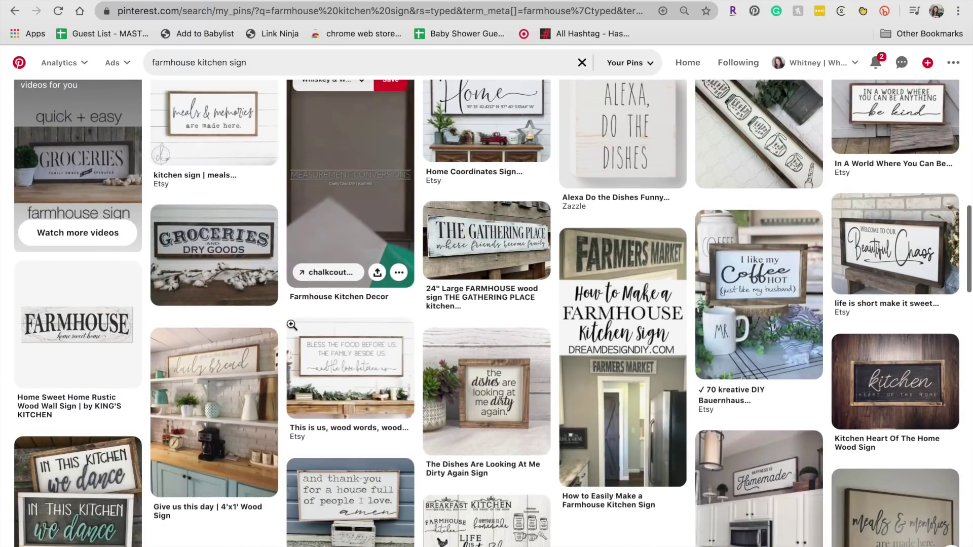
pyautogui.scroll(-3, 292, 325)
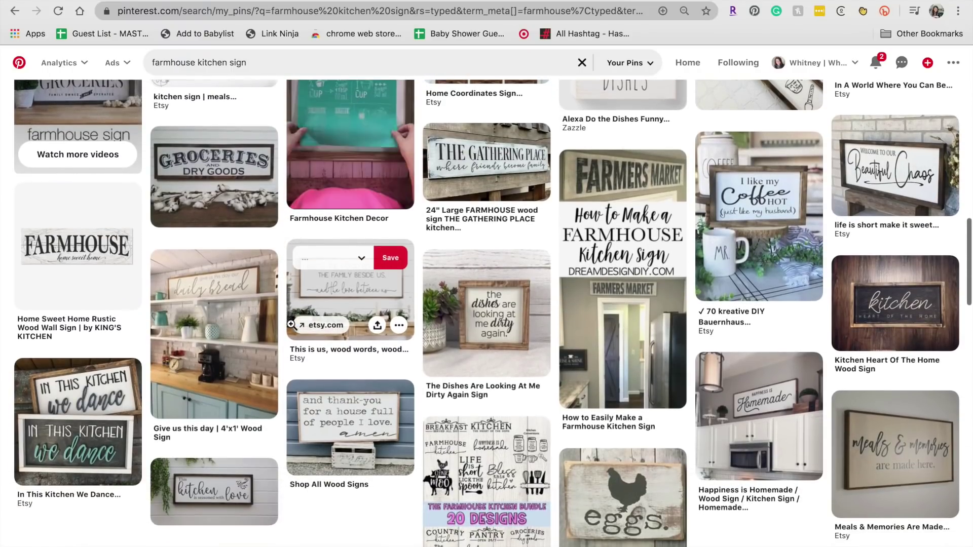
pyautogui.scroll(-1, 292, 325)
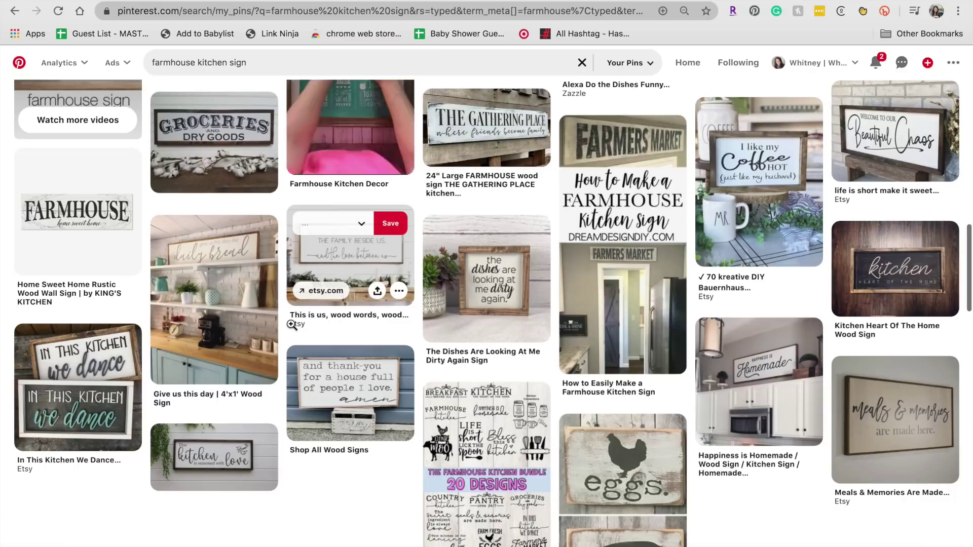
pyautogui.scroll(-3, 292, 325)
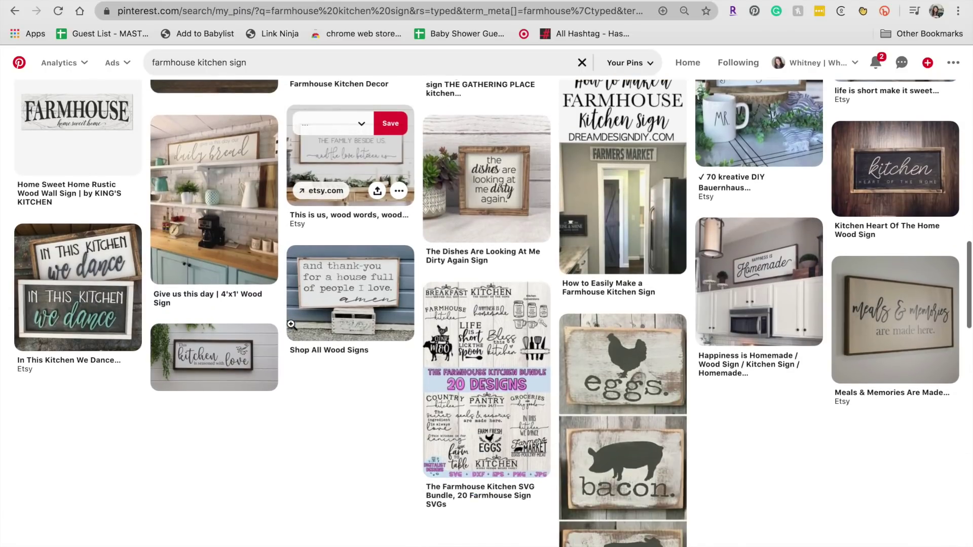
pyautogui.scroll(-6, 291, 325)
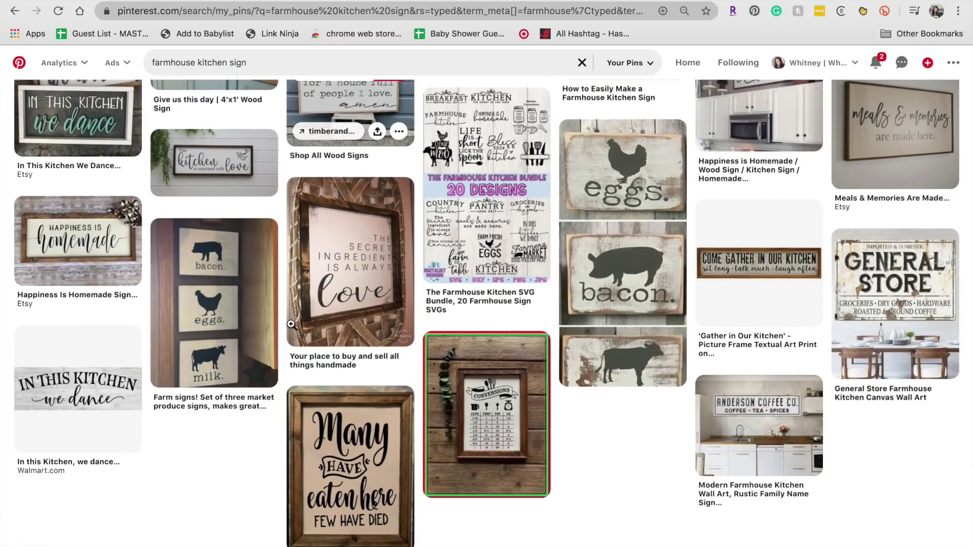
pyautogui.scroll(10, 291, 324)
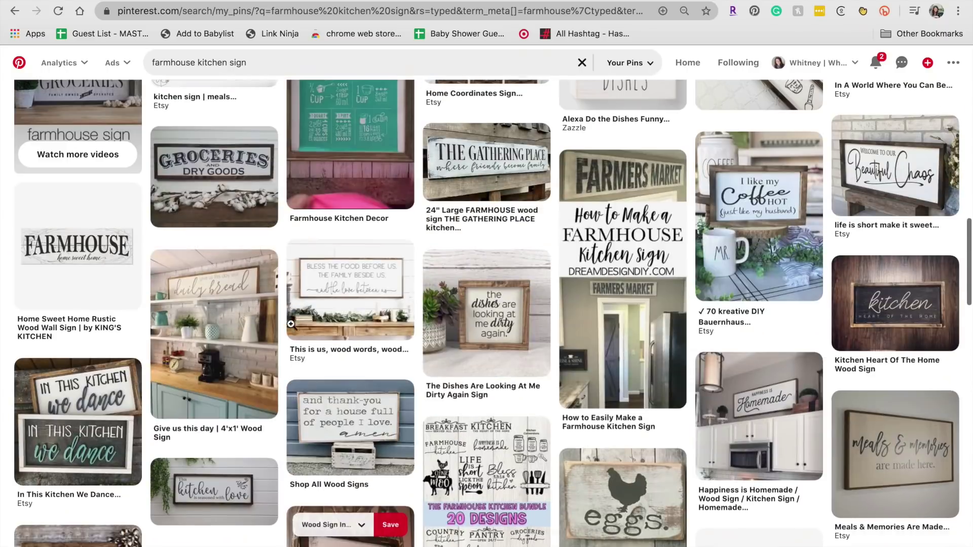
pyautogui.scroll(5, 291, 325)
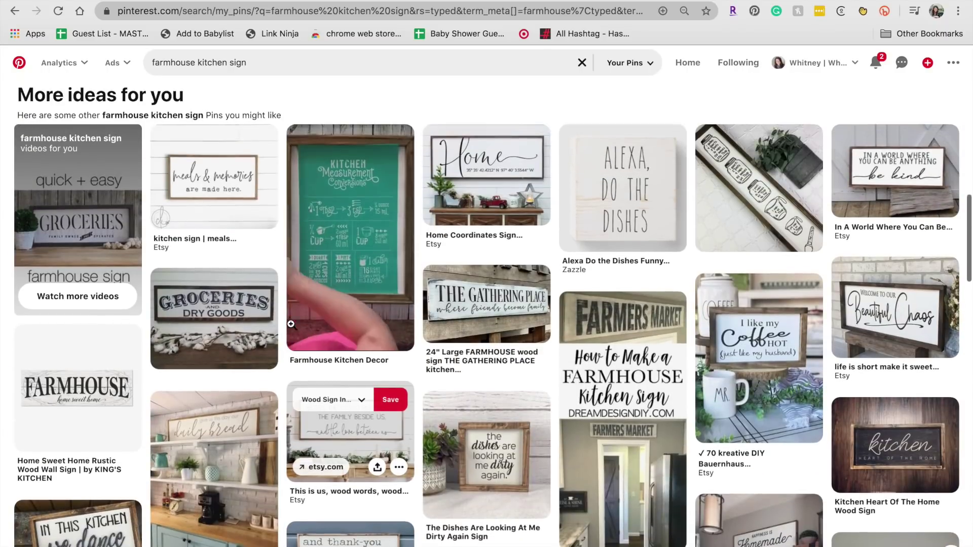
pyautogui.scroll(1, 291, 324)
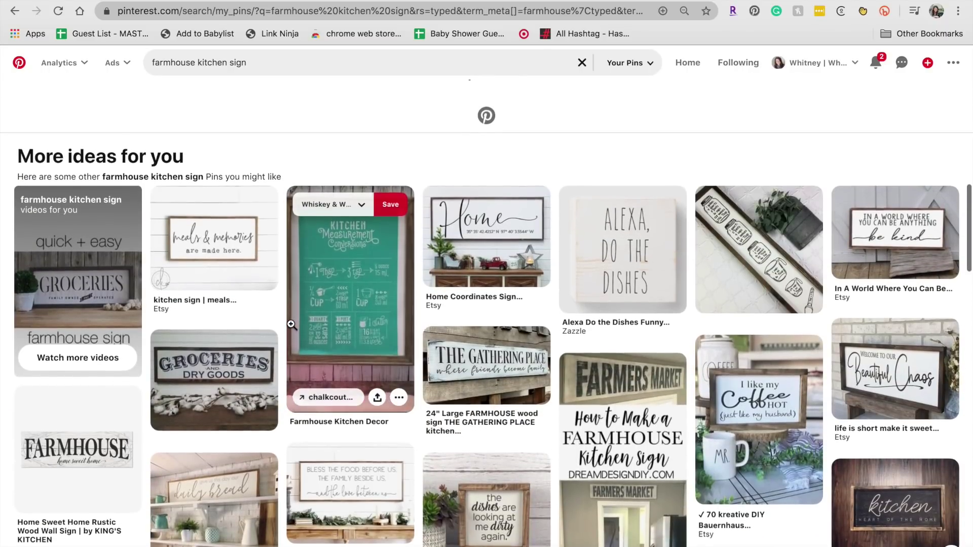
pyautogui.hotkey('alt', 'Left')
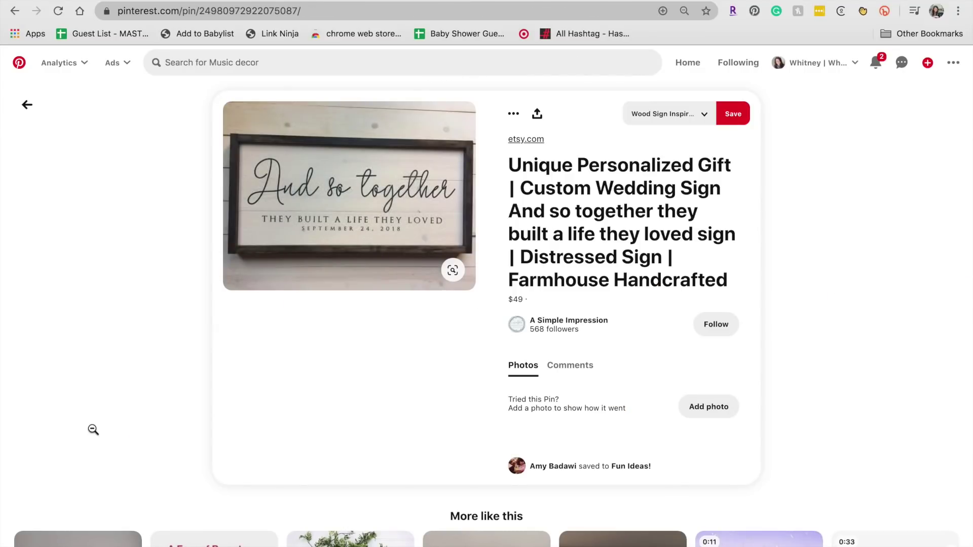
pyautogui.hotkey('ctrl', 'Tab')
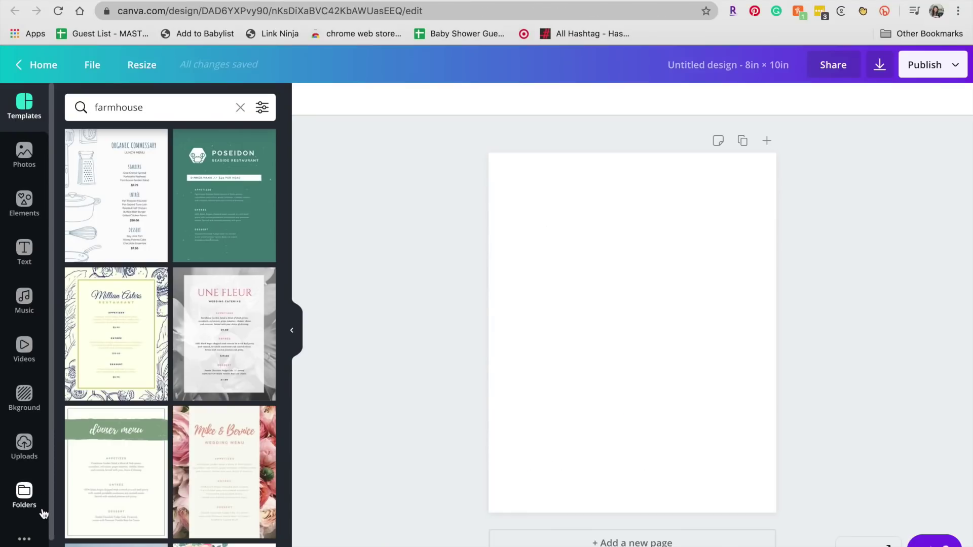
# - Add the 'A GIFT just for you' text combination and change its heading to 'AND SO TOGETHER THEY BUILT'
pyautogui.click(25, 253)
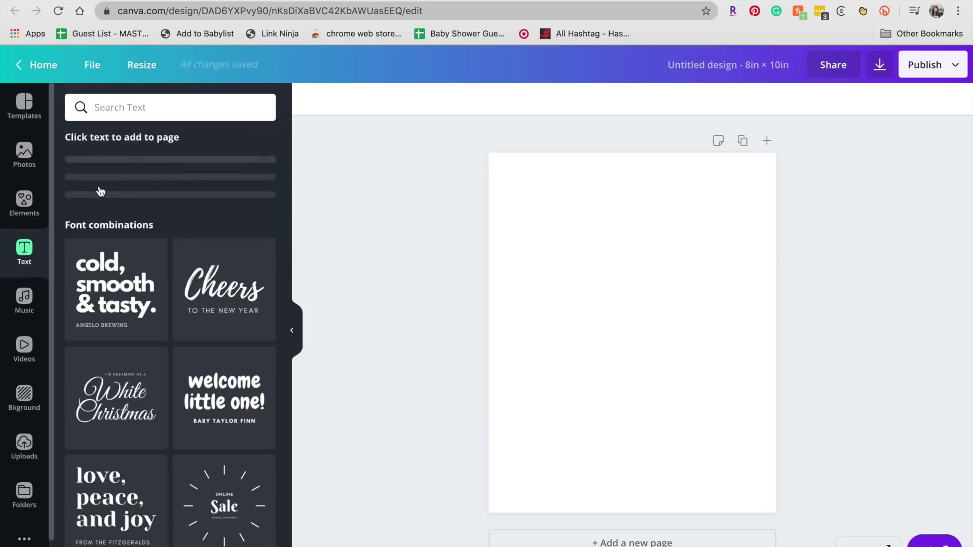
pyautogui.scroll(-10, 223, 355)
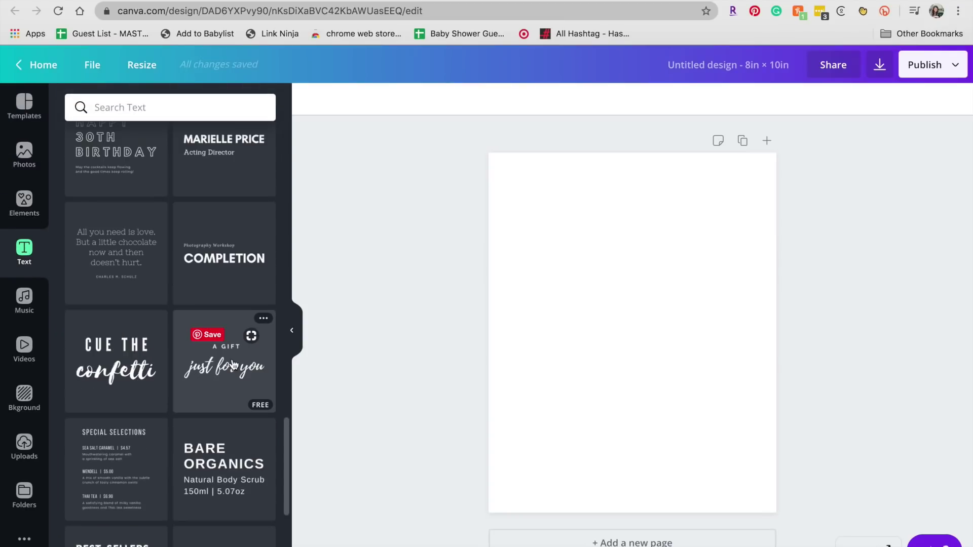
pyautogui.click(224, 360)
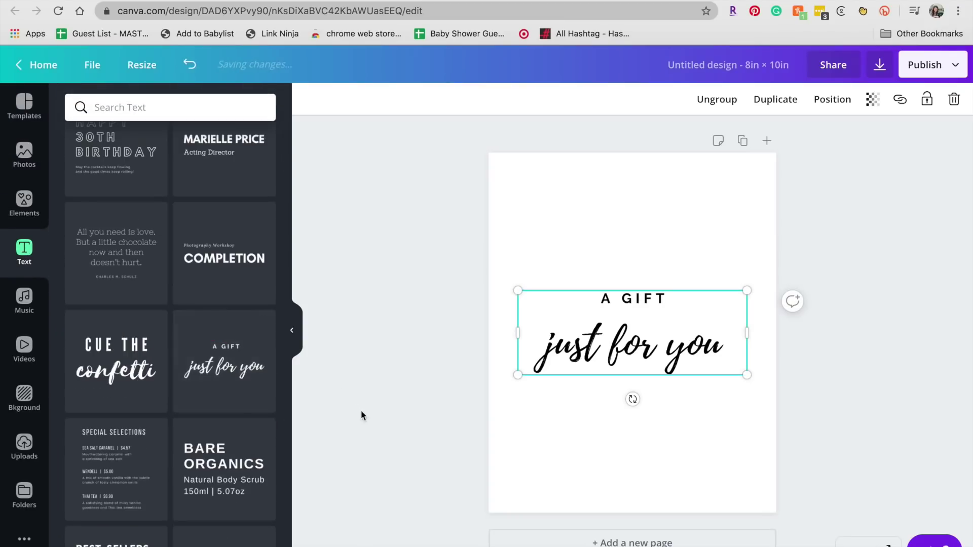
pyautogui.click(651, 301)
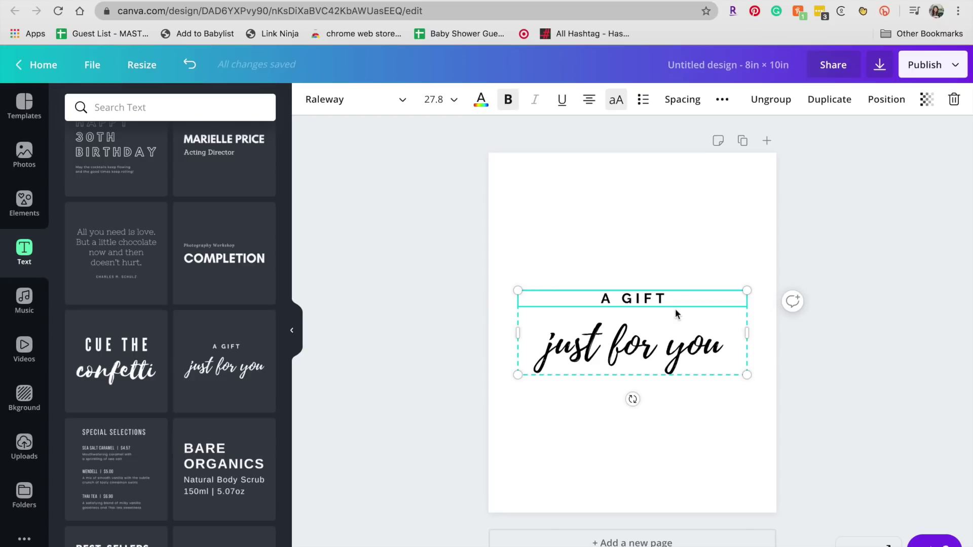
pyautogui.tripleClick(659, 298)
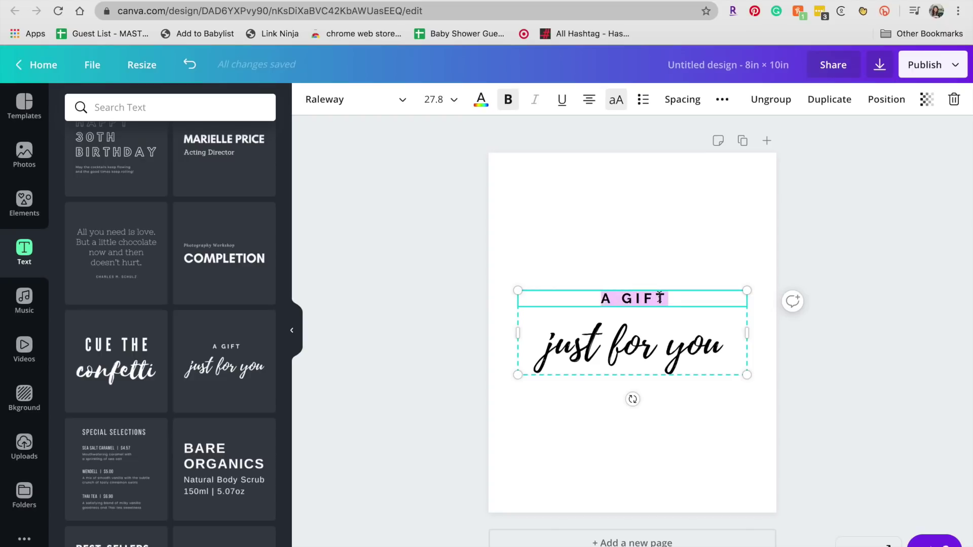
pyautogui.write('AND SO TOGETHER TH')
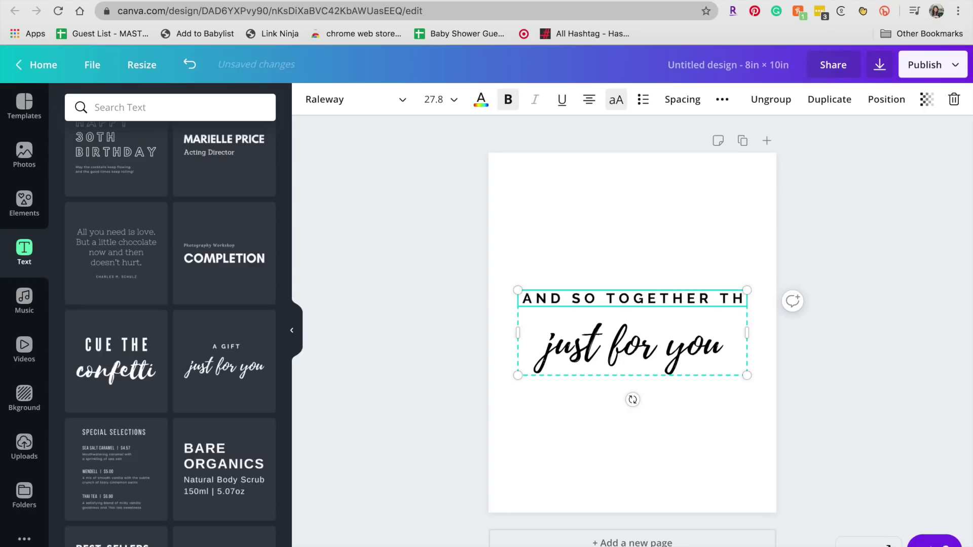
pyautogui.write('EY BUILT')
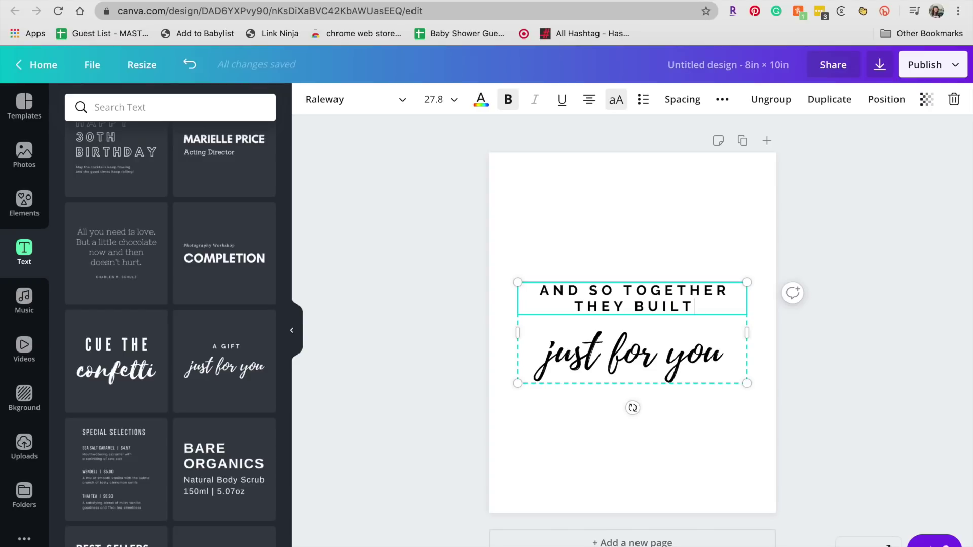
# - Duplicate the group, spread the copies apart, add 'A' after BUILT and replace 'just for you' with 'life'
pyautogui.press('super+d')
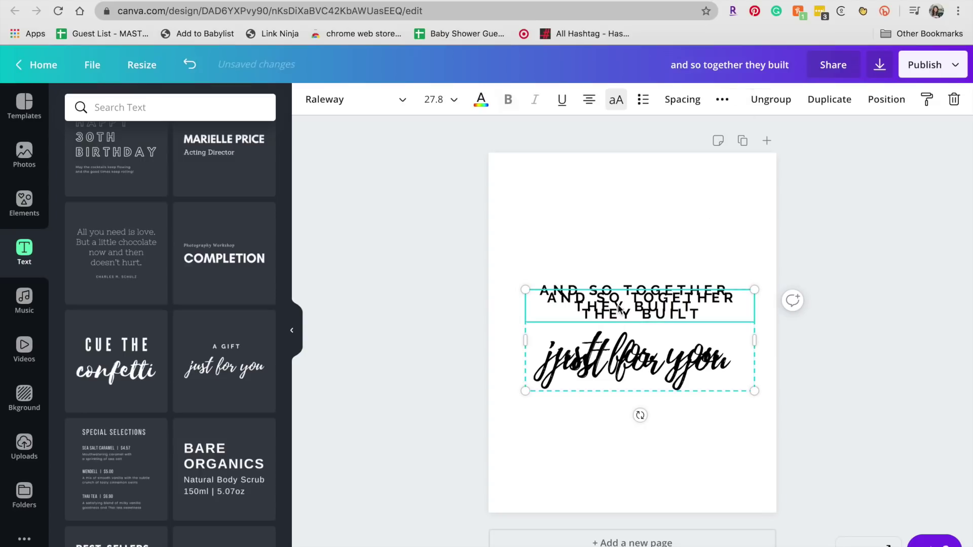
pyautogui.moveTo(618, 308); pyautogui.dragTo(614, 195)
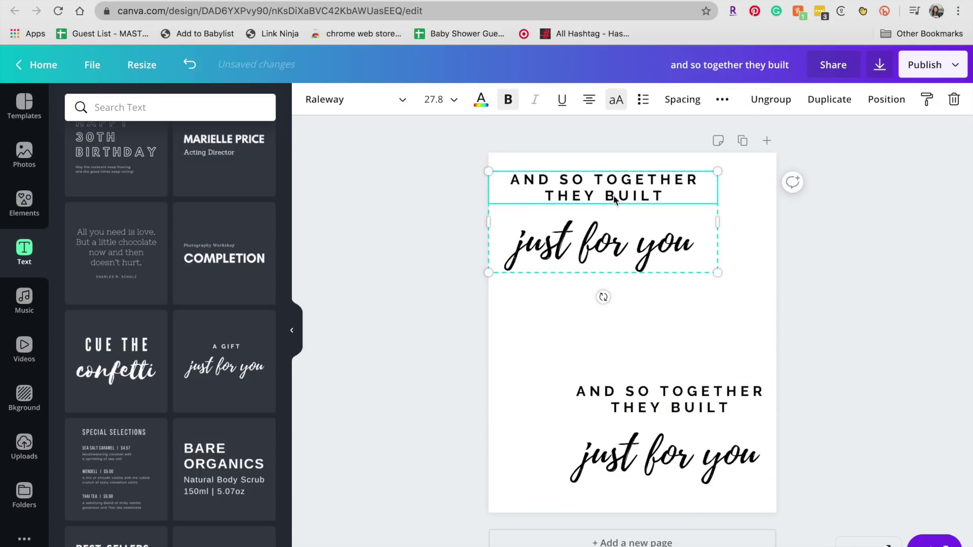
pyautogui.rightClick(662, 199)
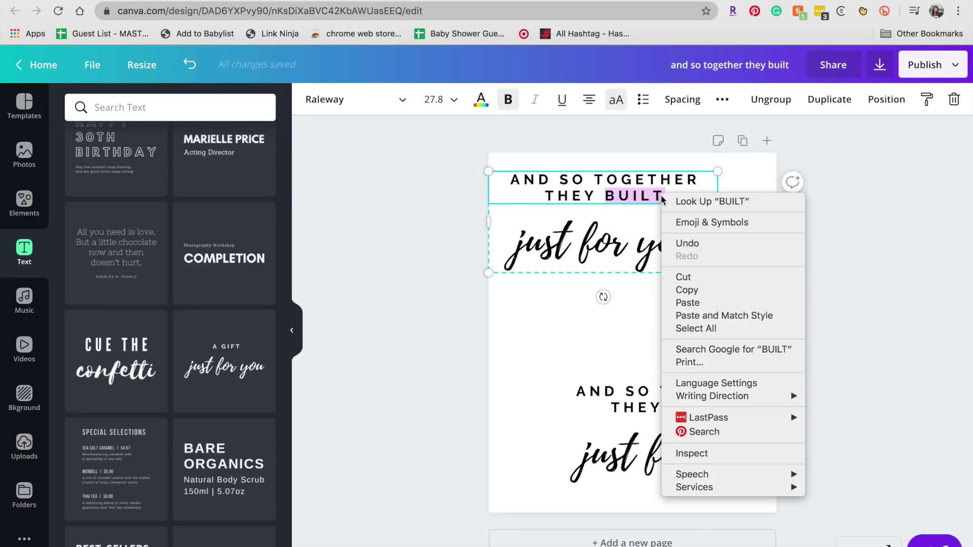
pyautogui.click(661, 198)
pyautogui.write('A')
pyautogui.click(634, 236)
pyautogui.write('a')
pyautogui.press('super+a')
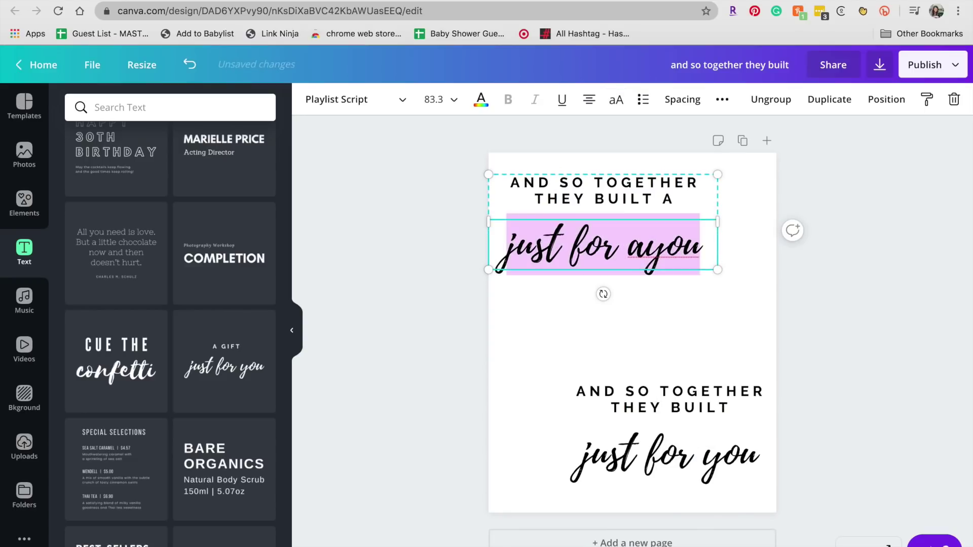
pyautogui.write('life')
# - Change the lower group's heading to 'THAT THEY', fixing the typo
pyautogui.click(653, 392)
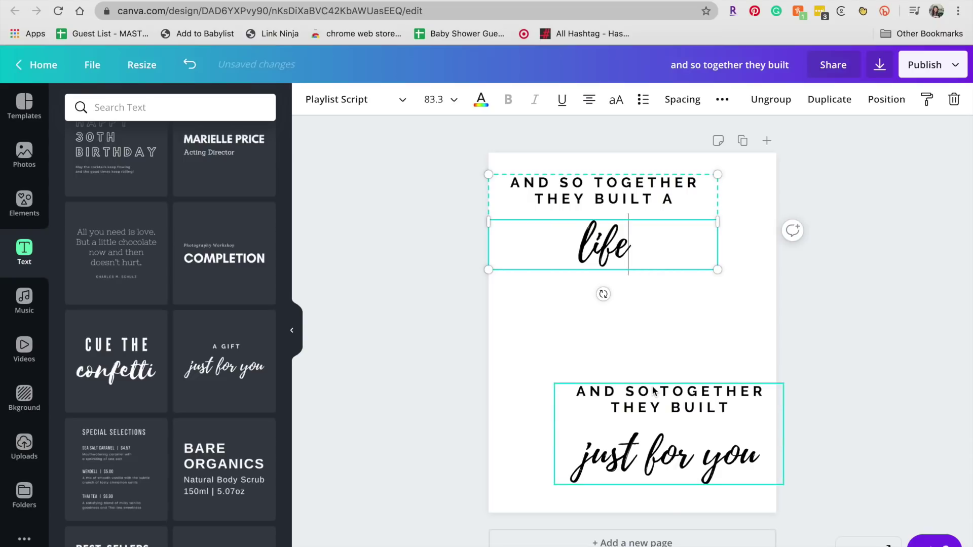
pyautogui.click(653, 391)
pyautogui.click(653, 392)
pyautogui.write('that thye')
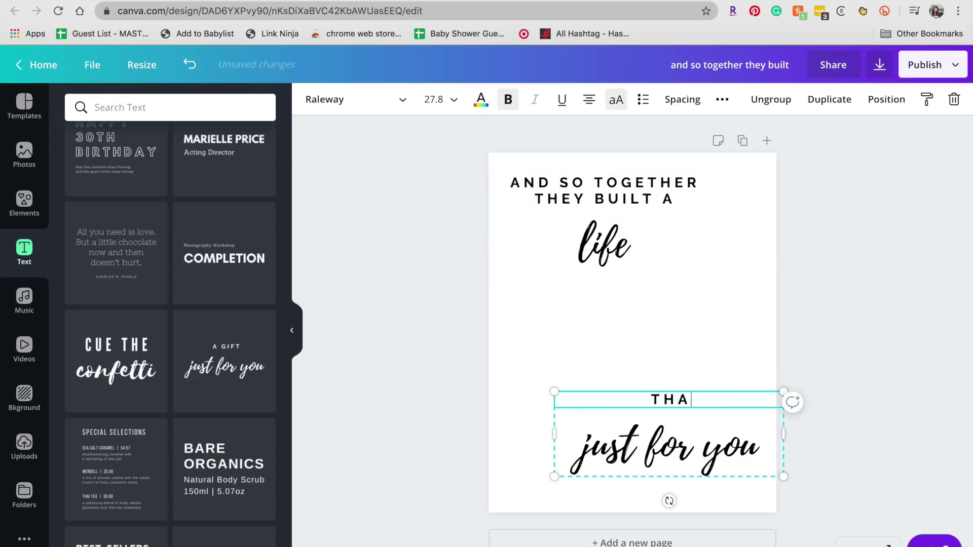
pyautogui.press('BackSpace')
pyautogui.press('BackSpace')
pyautogui.write('e')
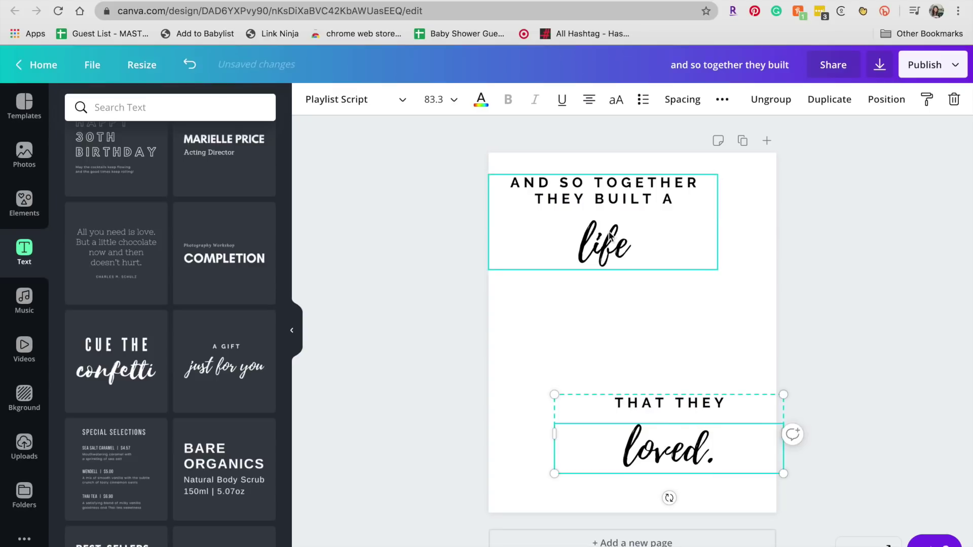
pyautogui.click(712, 228)
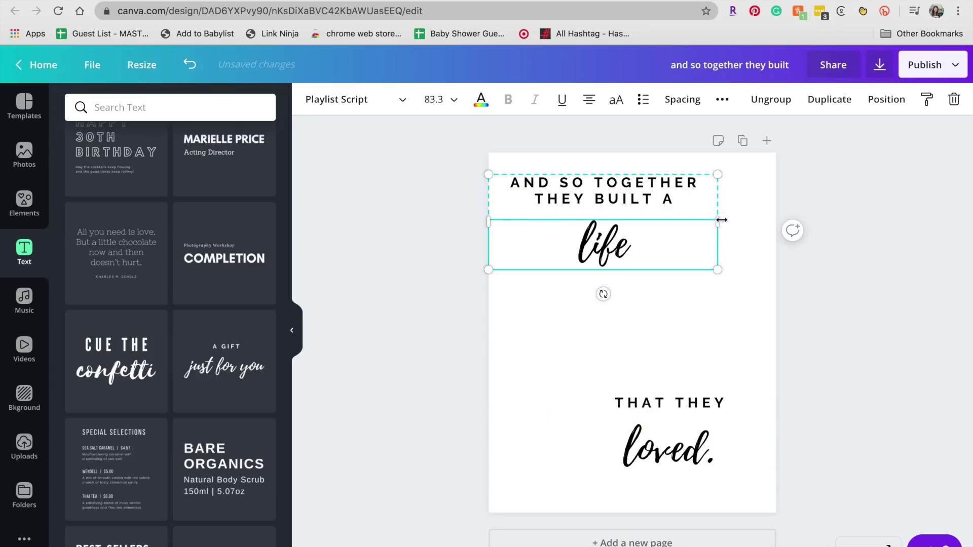
# - Widen the top group, set 'life' to font size 104, then scale it to about 186
pyautogui.moveTo(722, 220); pyautogui.dragTo(777, 232)
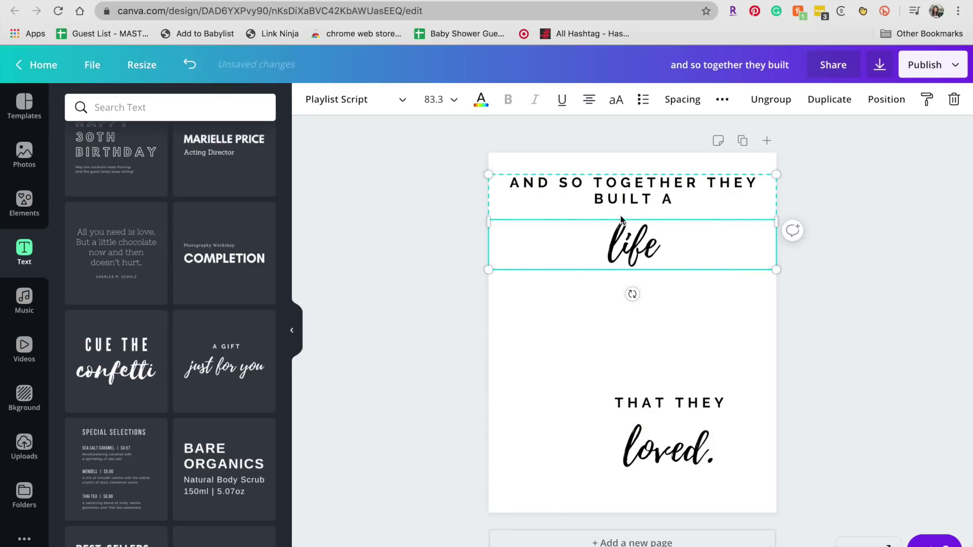
pyautogui.rightClick(669, 251)
pyautogui.click(507, 143)
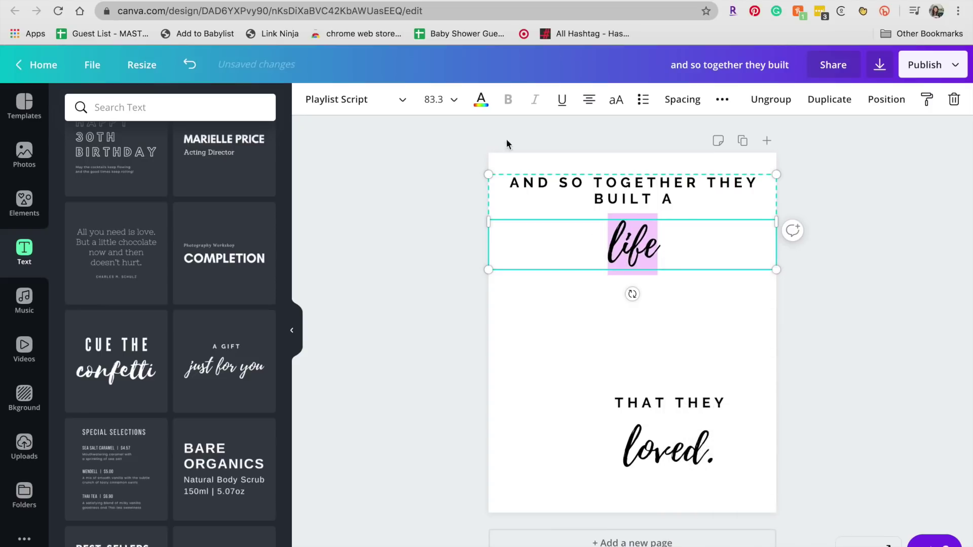
pyautogui.click(435, 100)
pyautogui.scroll(-5, 496, 271)
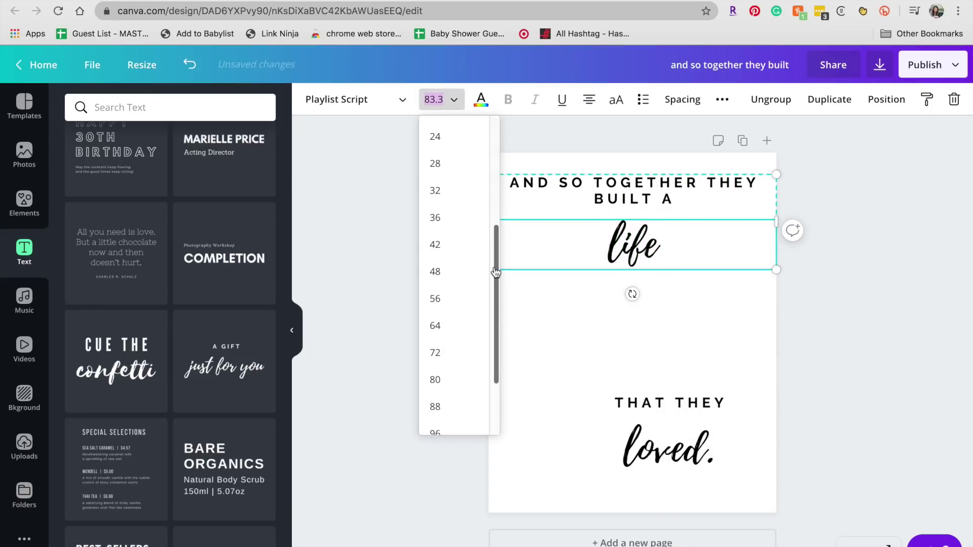
pyautogui.scroll(-2, 445, 409)
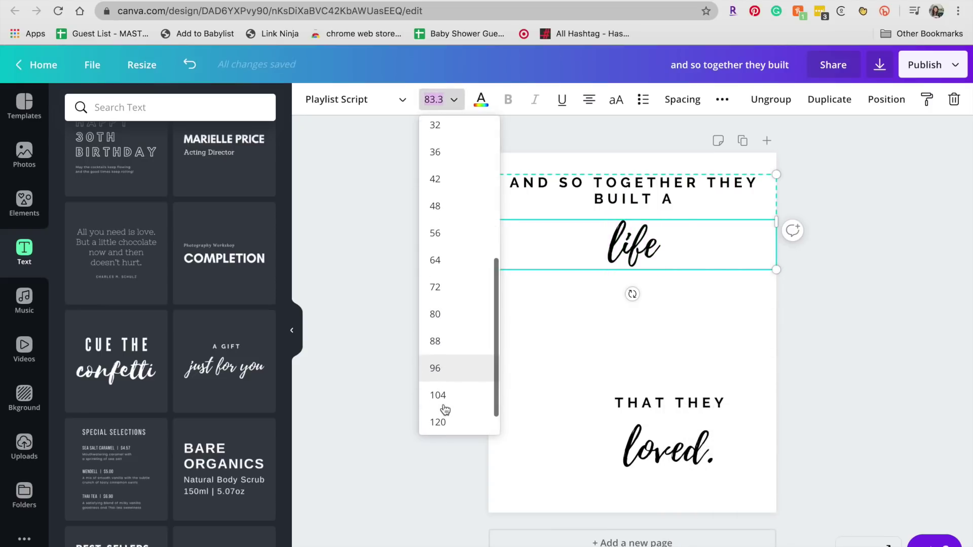
pyautogui.rightClick(443, 405)
pyautogui.click(439, 399)
pyautogui.click(439, 398)
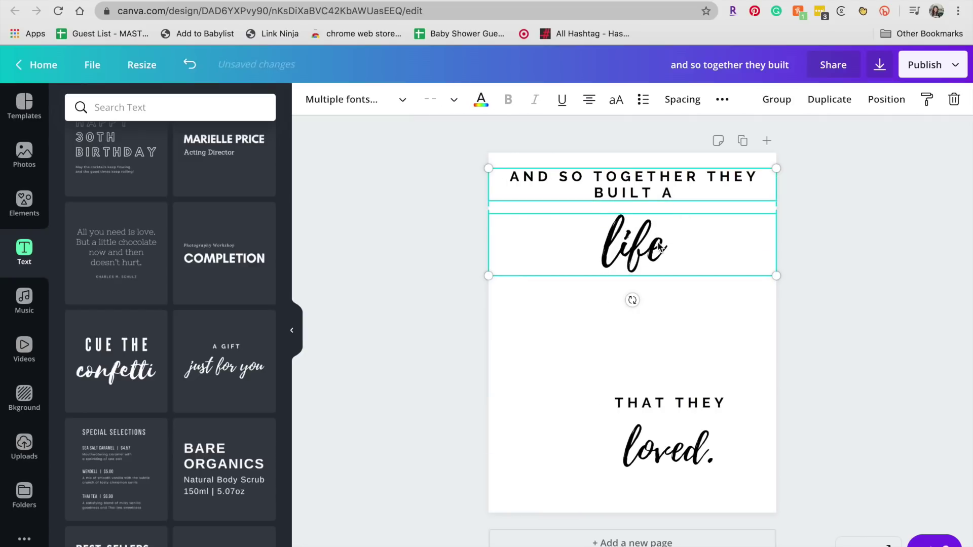
pyautogui.click(652, 336)
pyautogui.moveTo(650, 255); pyautogui.dragTo(662, 262)
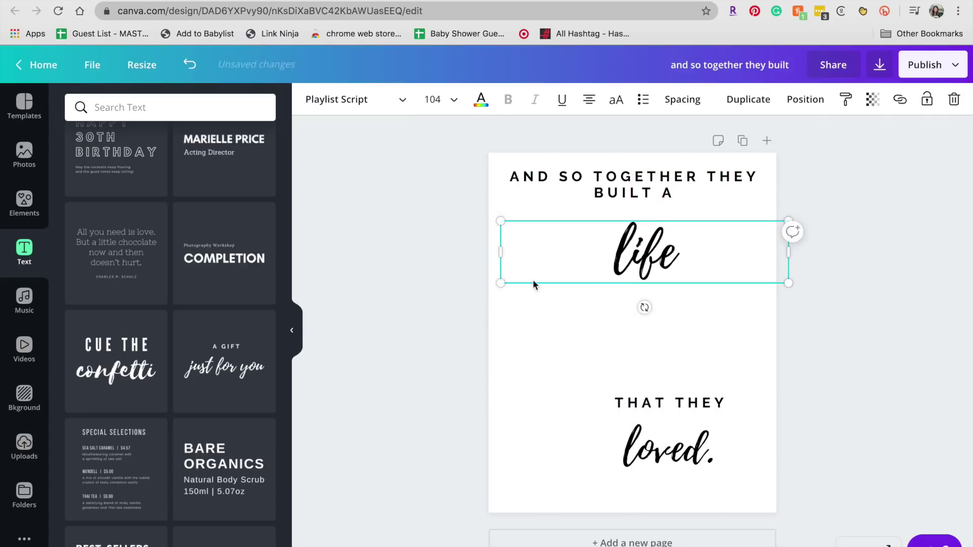
pyautogui.moveTo(501, 283); pyautogui.dragTo(287, 355)
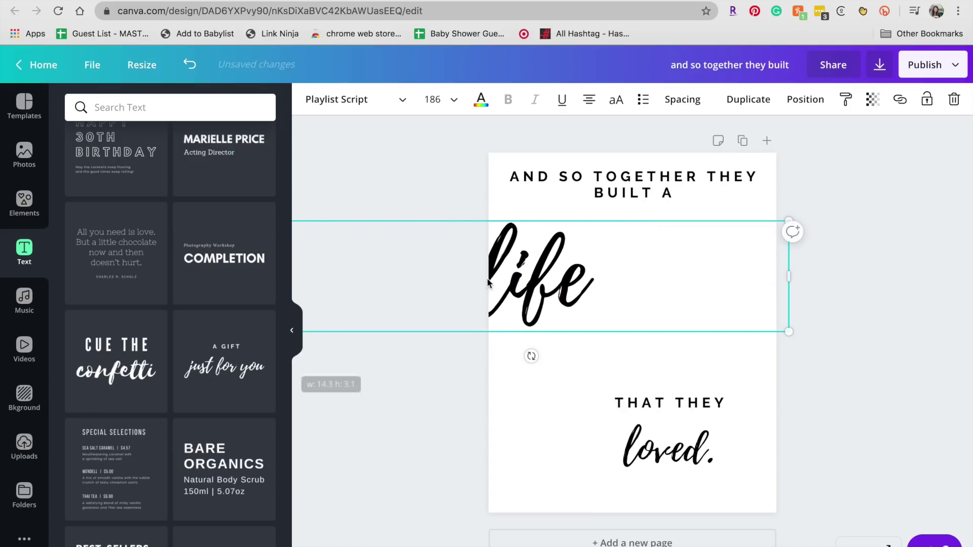
pyautogui.moveTo(516, 288); pyautogui.dragTo(603, 305)
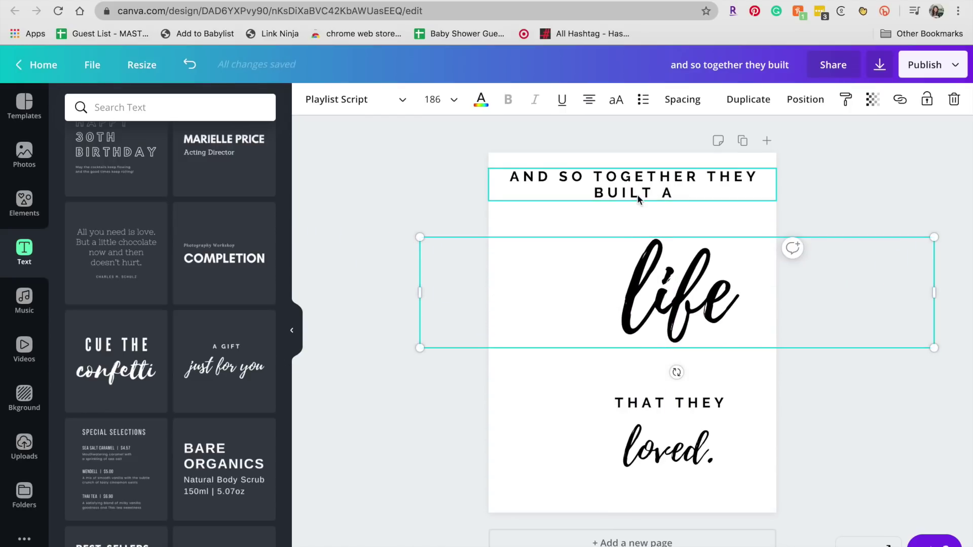
# - Left-align and reposition the top heading, then enlarge 'life' to size 200 just beneath it
pyautogui.moveTo(638, 193); pyautogui.dragTo(629, 233)
pyautogui.doubleClick(647, 230)
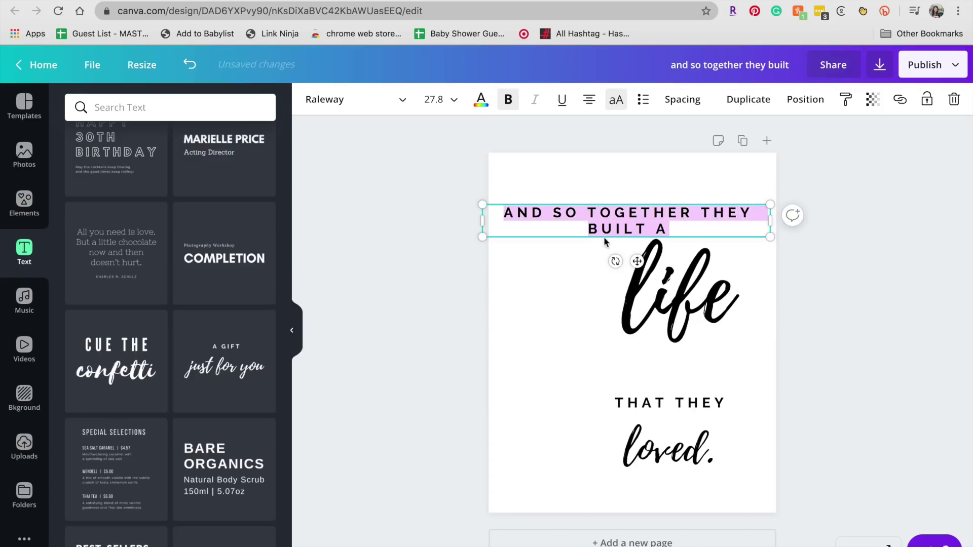
pyautogui.click(594, 101)
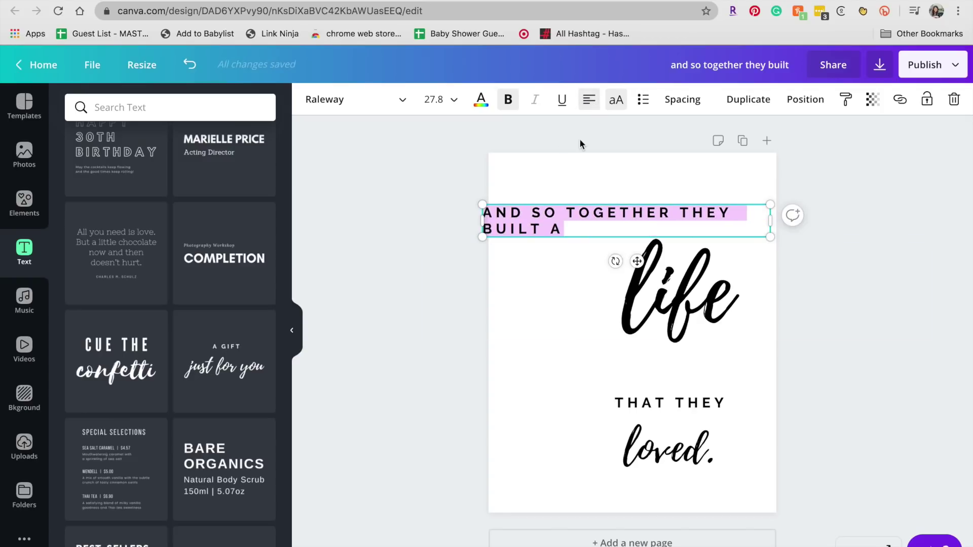
pyautogui.click(455, 236)
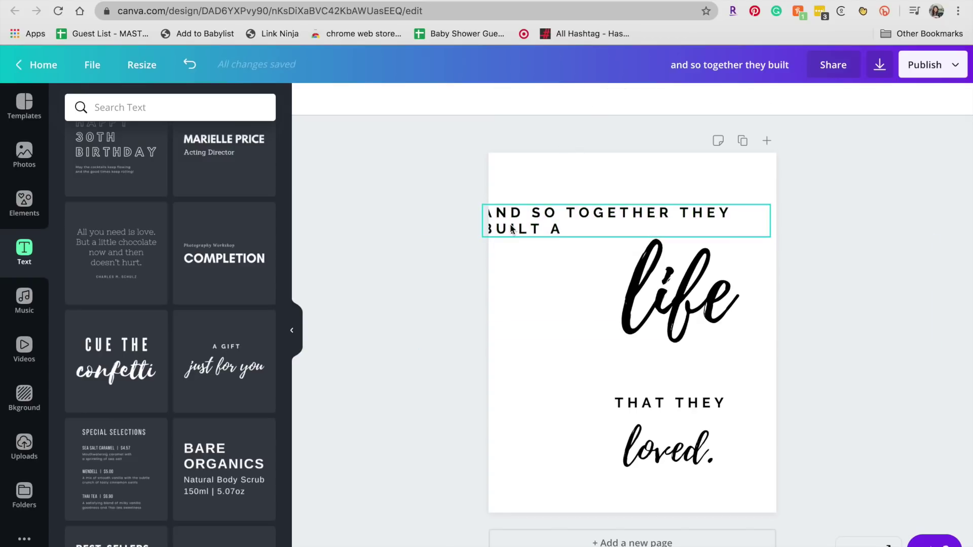
pyautogui.moveTo(512, 229)
pyautogui.mouseDown()
pyautogui.moveTo(529, 250)
pyautogui.moveTo(524, 243)
pyautogui.mouseUp()
pyautogui.moveTo(673, 291); pyautogui.dragTo(630, 291)
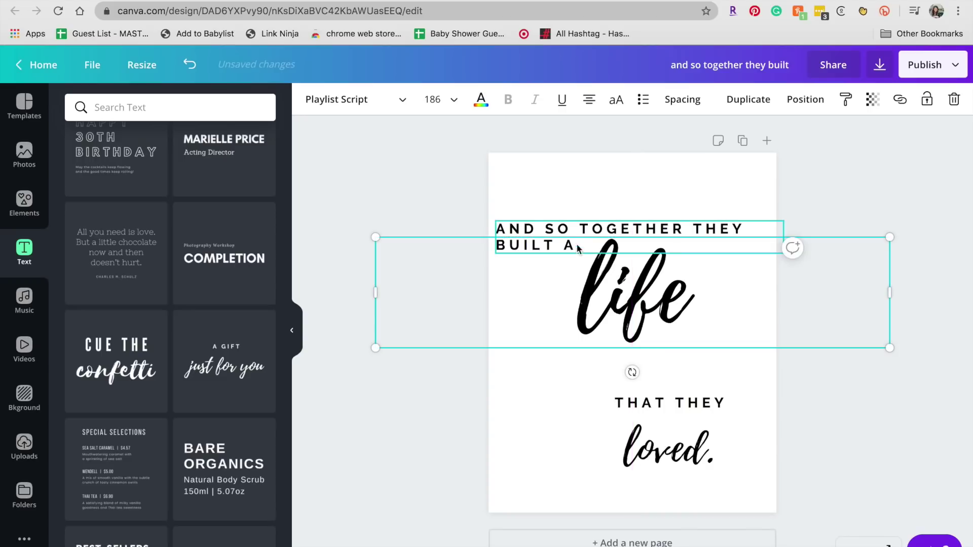
pyautogui.moveTo(887, 347); pyautogui.dragTo(930, 357)
pyautogui.moveTo(718, 321); pyautogui.dragTo(741, 320)
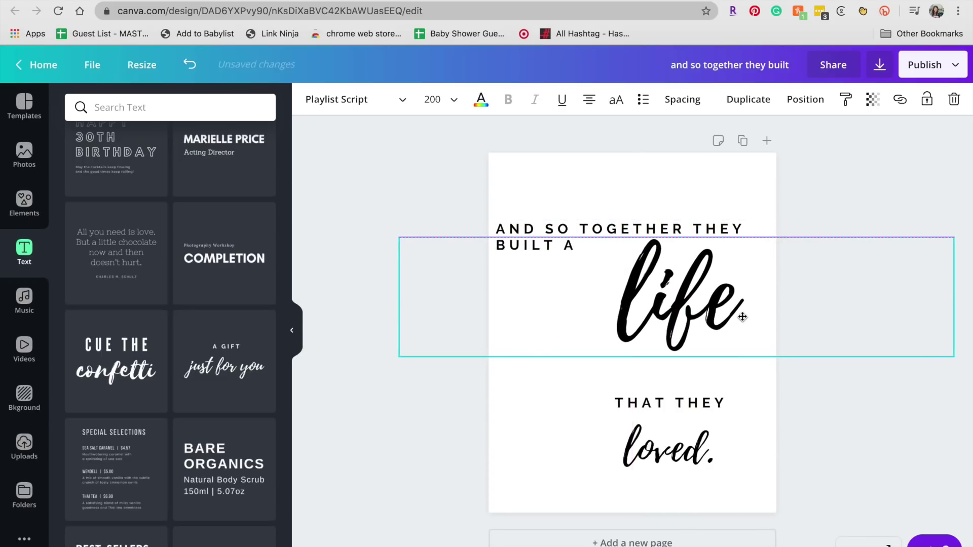
pyautogui.moveTo(619, 233); pyautogui.dragTo(632, 239)
# - Move the lower quote group up and left, and enlarge 'THAT THEY' to size 35
pyautogui.click(669, 403)
pyautogui.keyDown('shift'); pyautogui.click(669, 446); pyautogui.keyUp('shift')
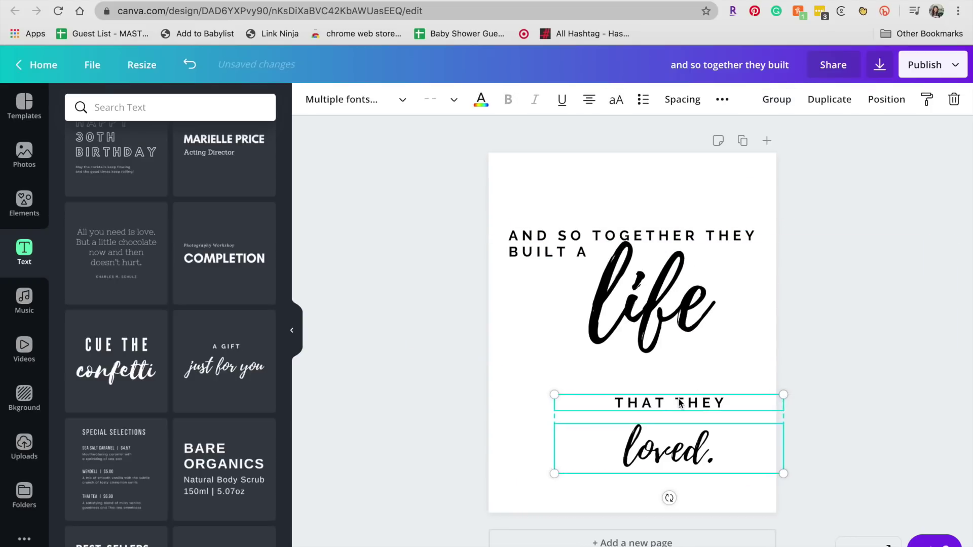
pyautogui.moveTo(681, 416); pyautogui.dragTo(621, 385)
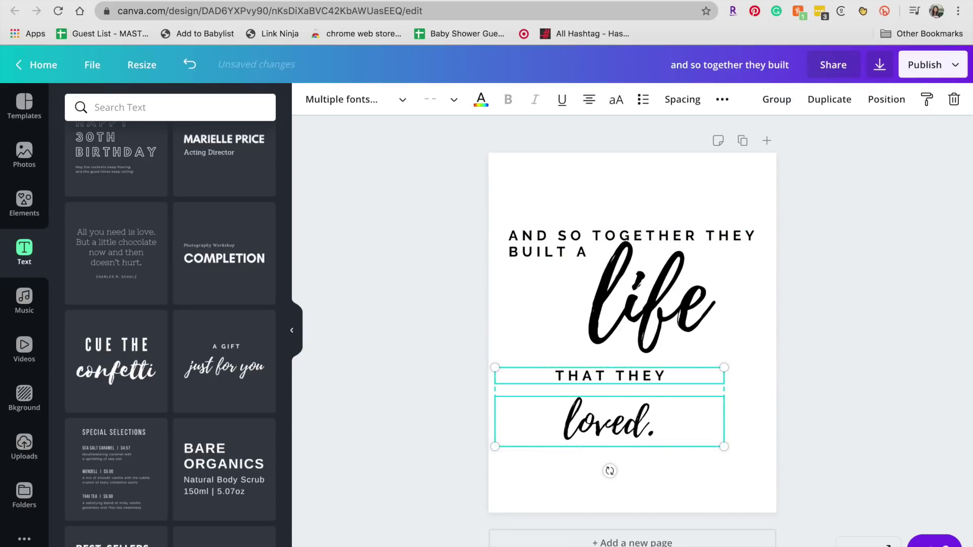
pyautogui.click(627, 376)
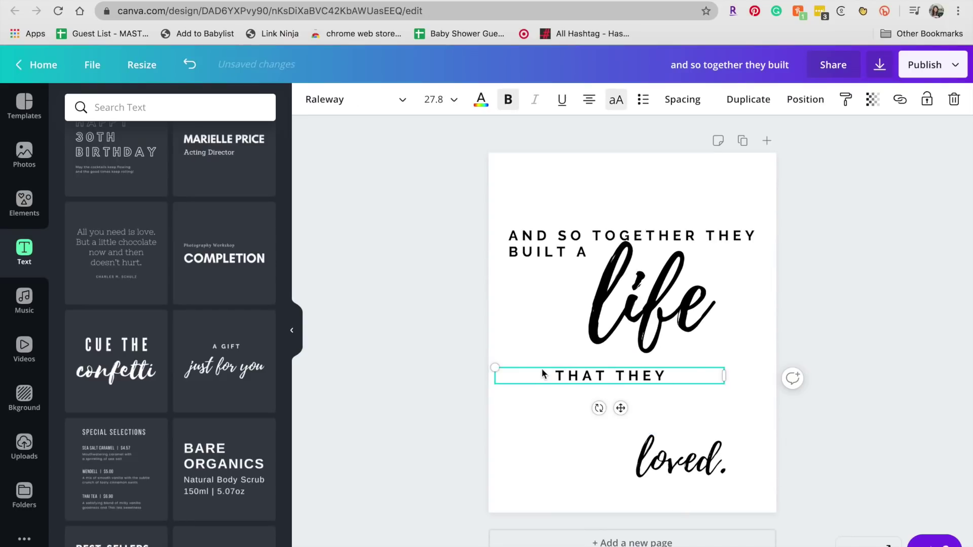
pyautogui.moveTo(430, 332)
pyautogui.mouseDown()
pyautogui.moveTo(336, 289)
pyautogui.moveTo(440, 331)
pyautogui.mouseUp()
# - Place 'THAT THEY' at left under 'life', resized to 33.3, nudging 'life' and the heading
pyautogui.click(521, 237)
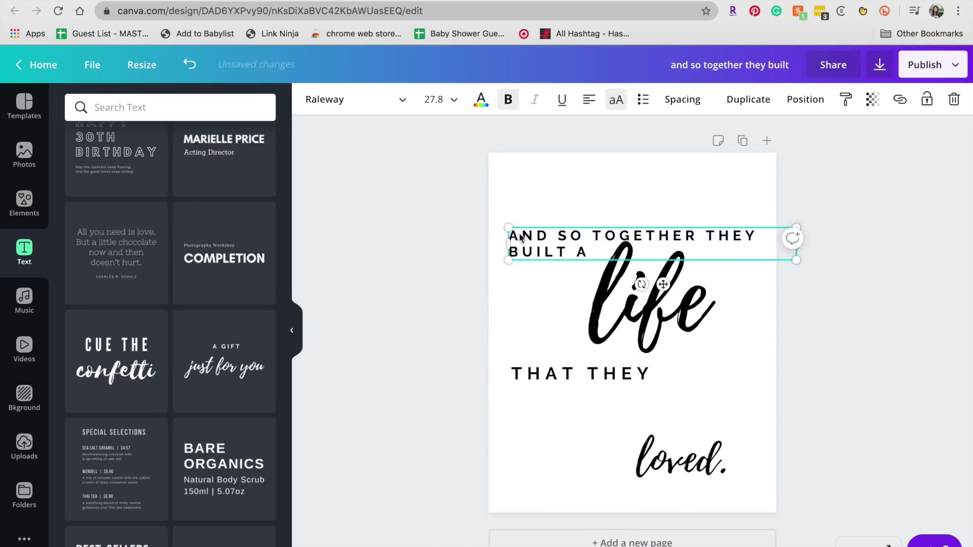
pyautogui.moveTo(513, 223); pyautogui.dragTo(505, 227)
pyautogui.moveTo(550, 373); pyautogui.dragTo(537, 357)
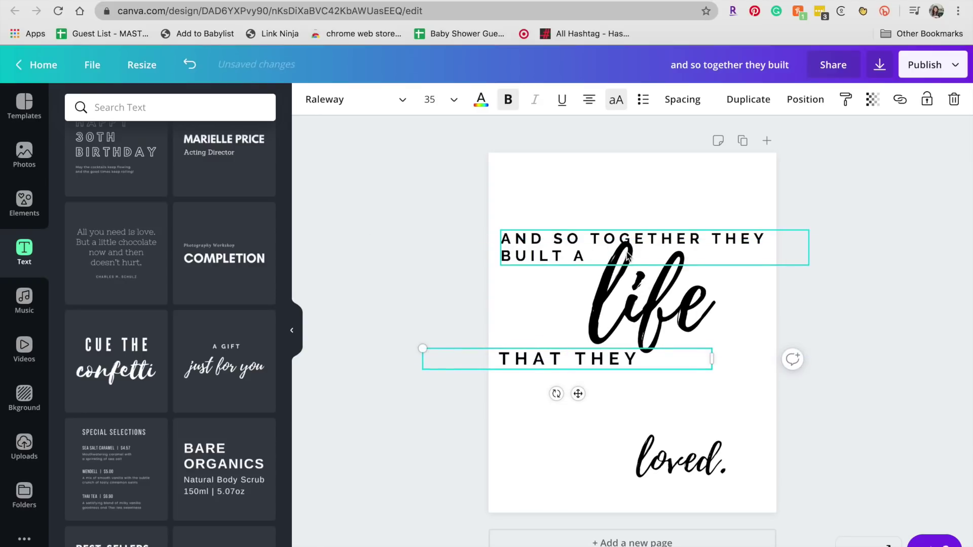
pyautogui.click(616, 273)
pyautogui.moveTo(611, 308); pyautogui.dragTo(601, 311)
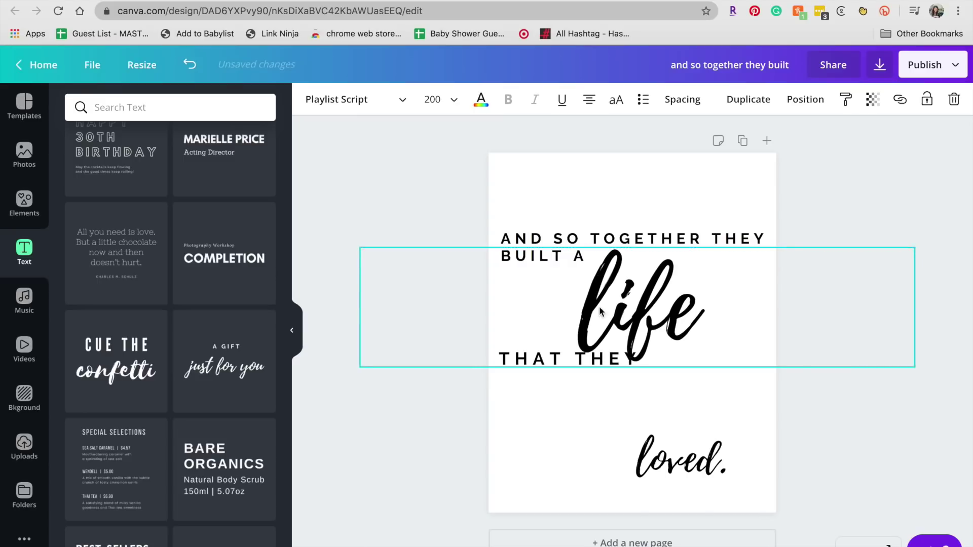
pyautogui.moveTo(586, 359); pyautogui.dragTo(579, 368)
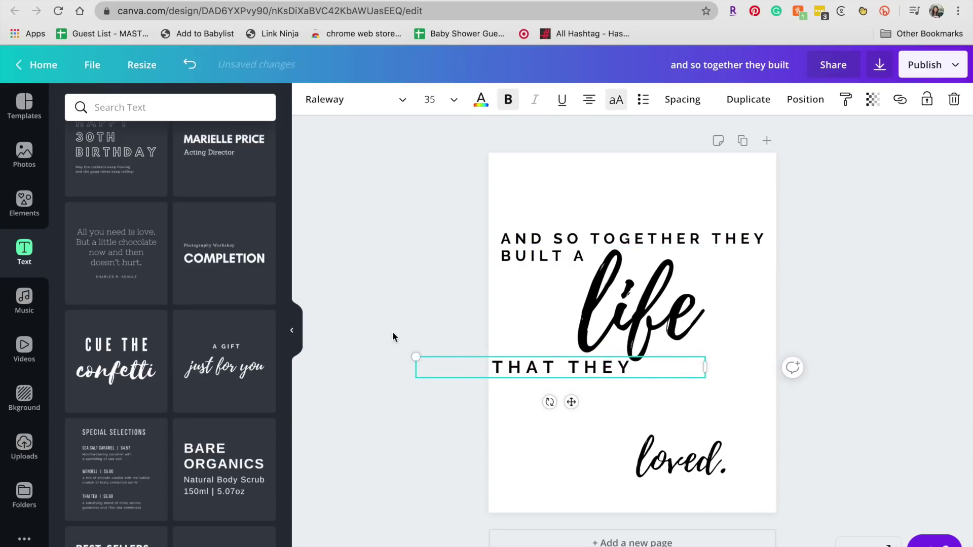
pyautogui.moveTo(414, 359); pyautogui.dragTo(428, 359)
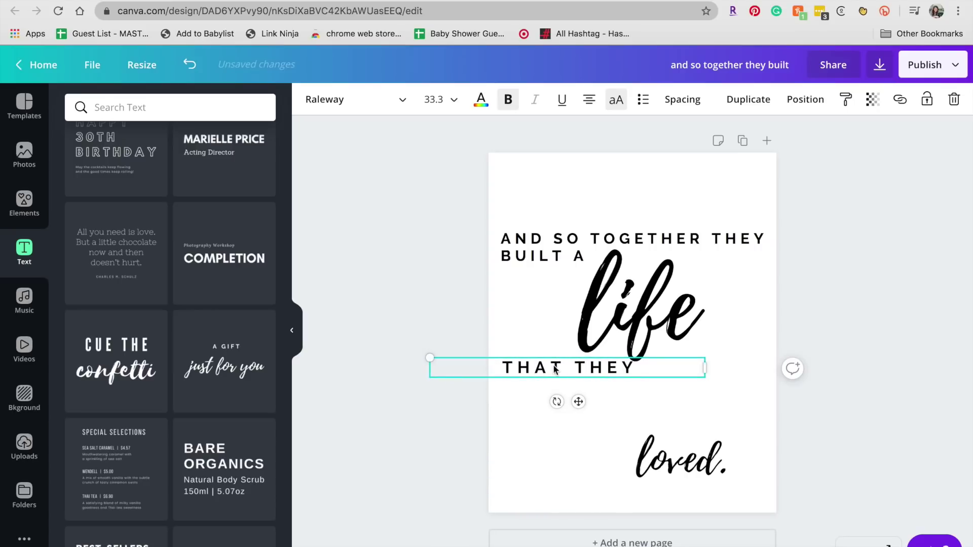
pyautogui.moveTo(551, 366); pyautogui.dragTo(543, 366)
pyautogui.click(573, 443)
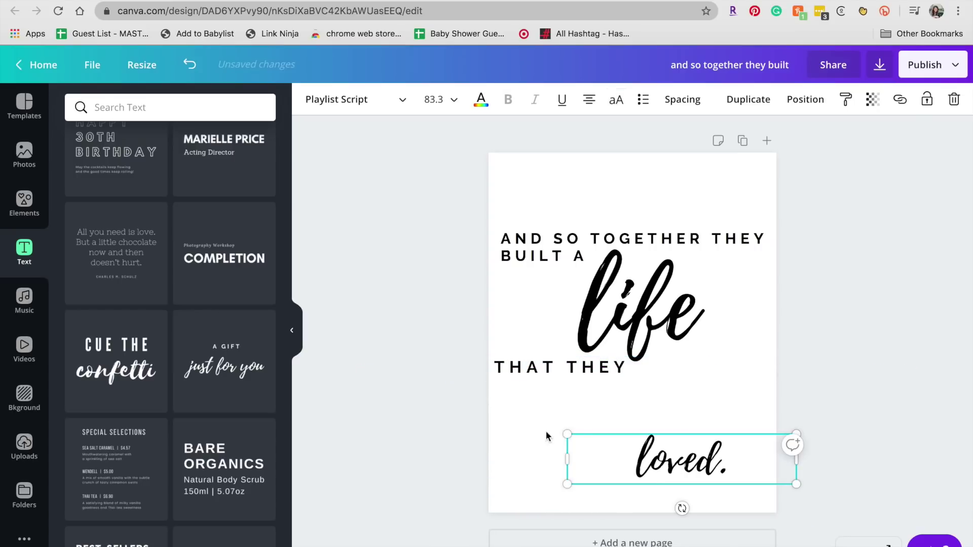
# - Enlarge 'loved.' to about size 195 and reposition it, 'life', 'THAT THEY' and the heading
pyautogui.moveTo(568, 435); pyautogui.dragTo(263, 355)
pyautogui.moveTo(519, 432); pyautogui.dragTo(659, 429)
pyautogui.moveTo(513, 367); pyautogui.dragTo(668, 359)
pyautogui.moveTo(622, 300); pyautogui.dragTo(579, 315)
pyautogui.click(587, 208)
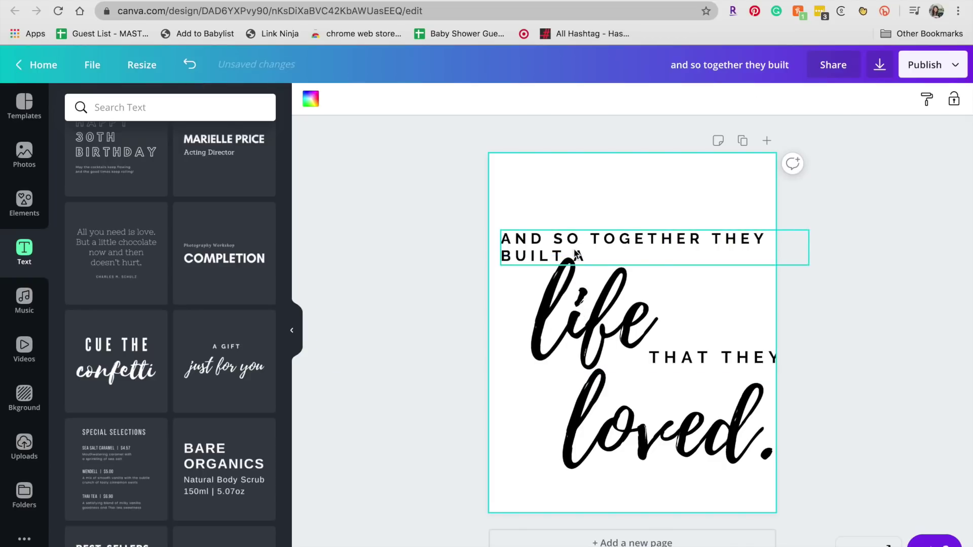
pyautogui.click(577, 259)
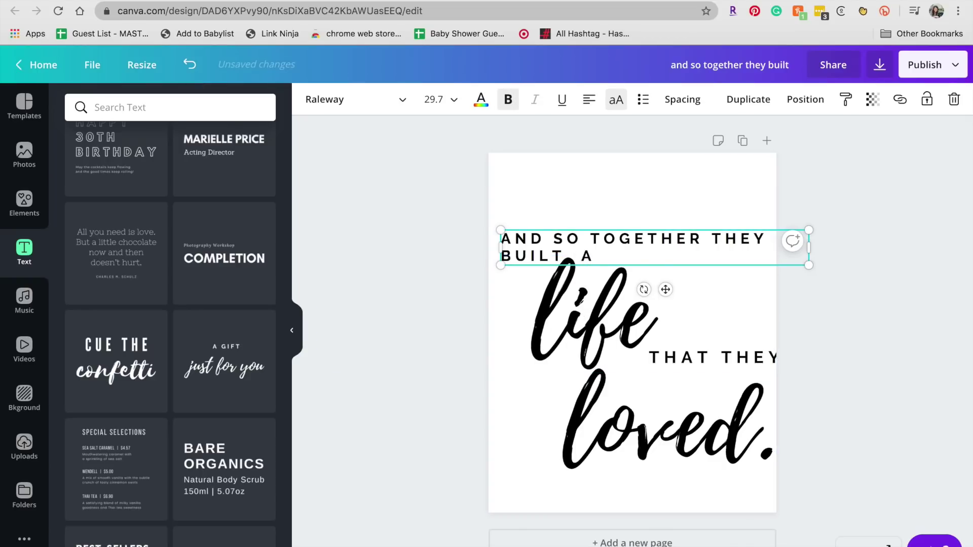
pyautogui.click(537, 216)
pyautogui.moveTo(541, 235); pyautogui.dragTo(537, 238)
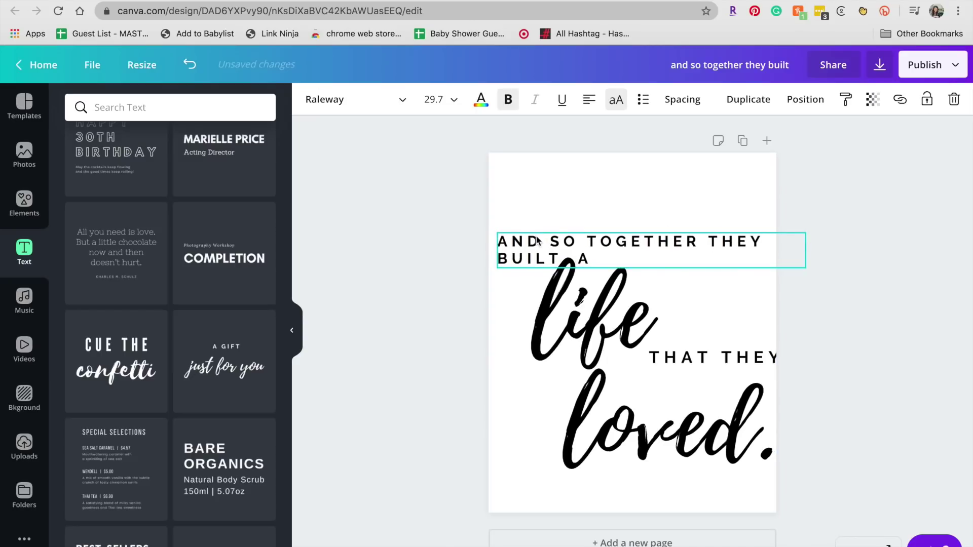
pyautogui.moveTo(683, 362); pyautogui.dragTo(639, 370)
# - Shrink 'loved.' and 'life', then move 'loved.' up and left under 'life'
pyautogui.click(638, 378)
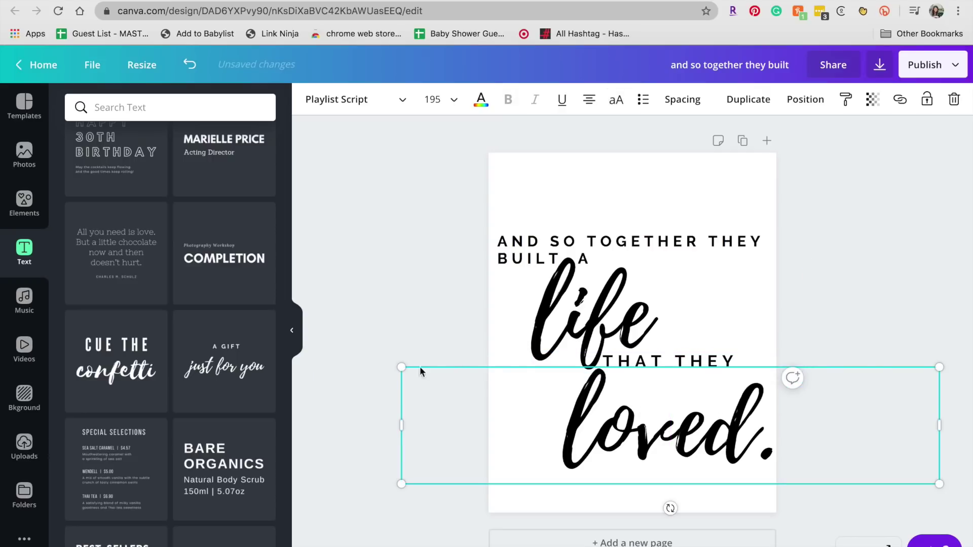
pyautogui.moveTo(402, 367); pyautogui.dragTo(511, 393)
pyautogui.click(852, 369)
pyautogui.moveTo(855, 373); pyautogui.dragTo(799, 350)
pyautogui.moveTo(568, 298); pyautogui.dragTo(602, 299)
pyautogui.click(680, 379)
pyautogui.moveTo(664, 363); pyautogui.dragTo(665, 358)
pyautogui.moveTo(663, 403); pyautogui.dragTo(654, 380)
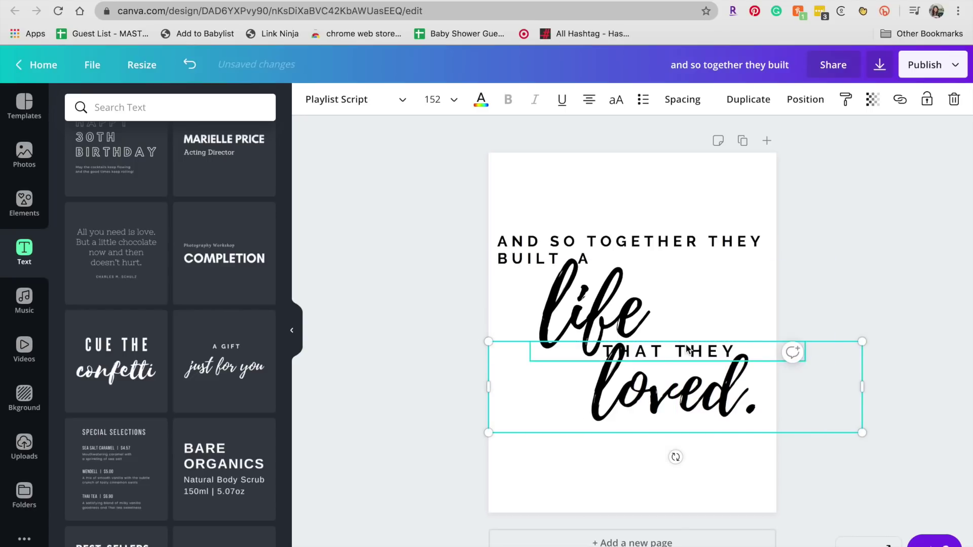
# - Shrink 'THAT THEY' to 27.3 and tuck it between 'life' and 'loved.'
pyautogui.moveTo(687, 349); pyautogui.dragTo(716, 342)
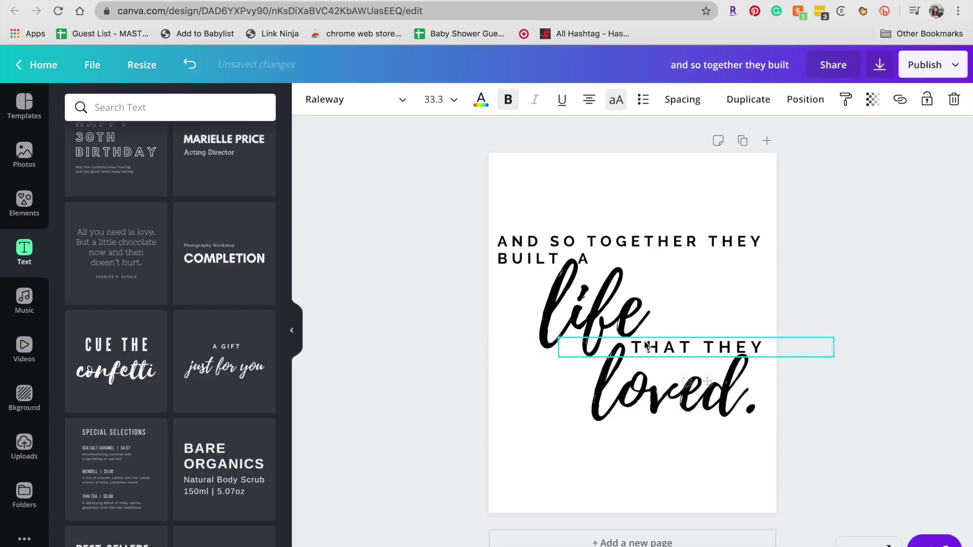
pyautogui.moveTo(558, 335); pyautogui.dragTo(590, 341)
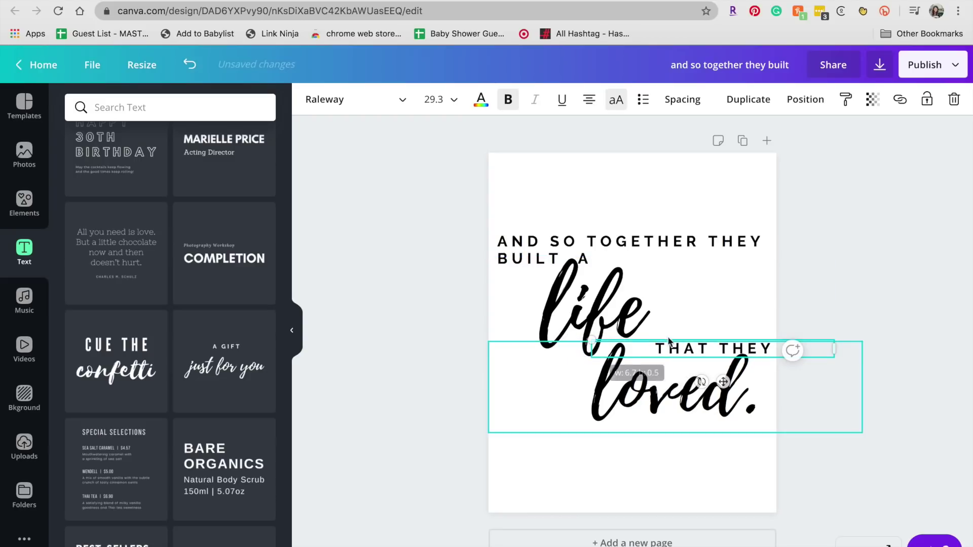
pyautogui.moveTo(672, 346); pyautogui.dragTo(645, 339)
pyautogui.moveTo(561, 334); pyautogui.dragTo(580, 336)
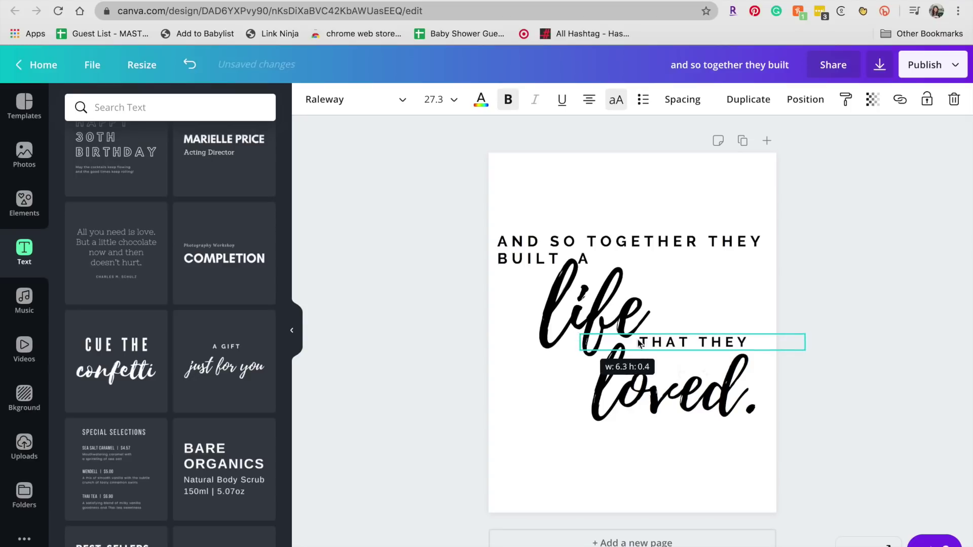
pyautogui.moveTo(650, 349); pyautogui.dragTo(653, 353)
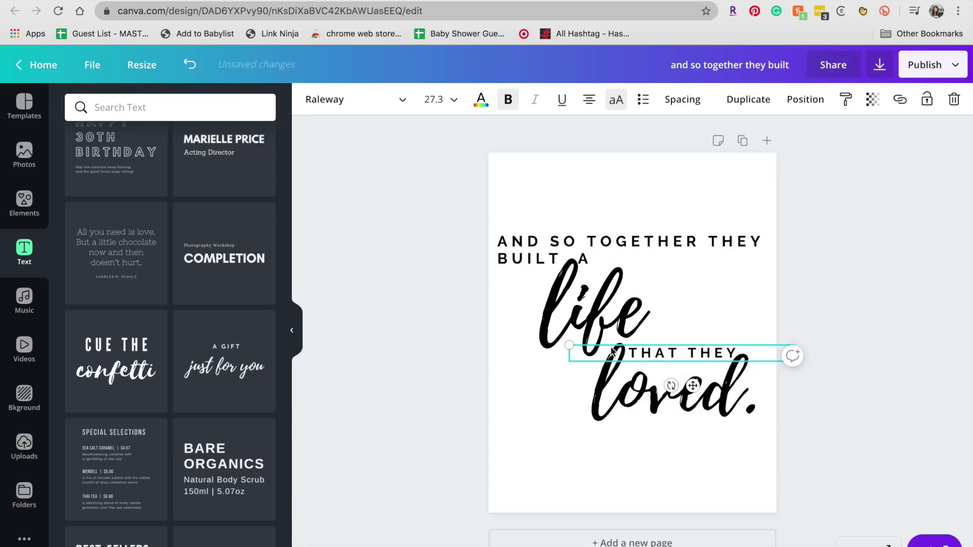
pyautogui.click(435, 311)
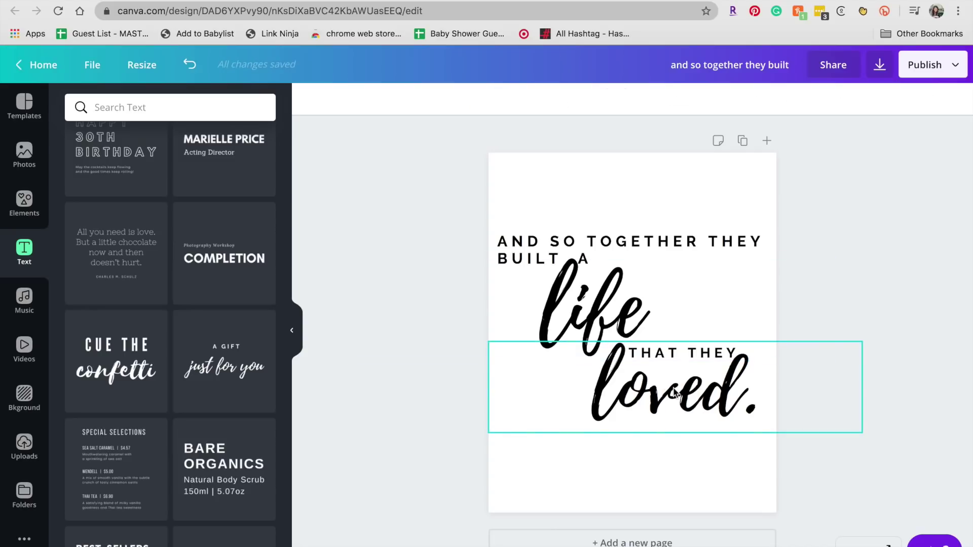
pyautogui.moveTo(675, 392); pyautogui.dragTo(676, 389)
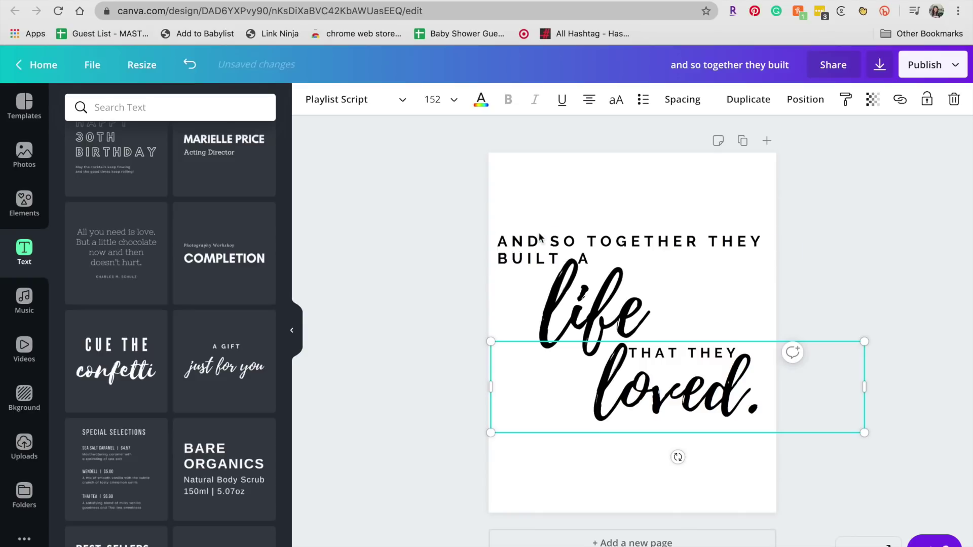
# - Open the Elements library, then download the design as a 1600 × 2000 px PNG
pyautogui.press('Escape')
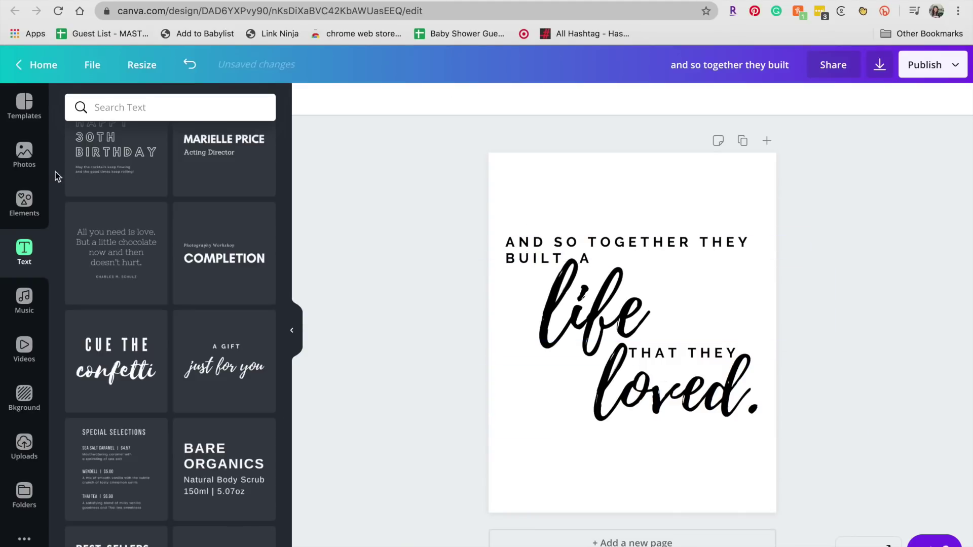
pyautogui.click(24, 202)
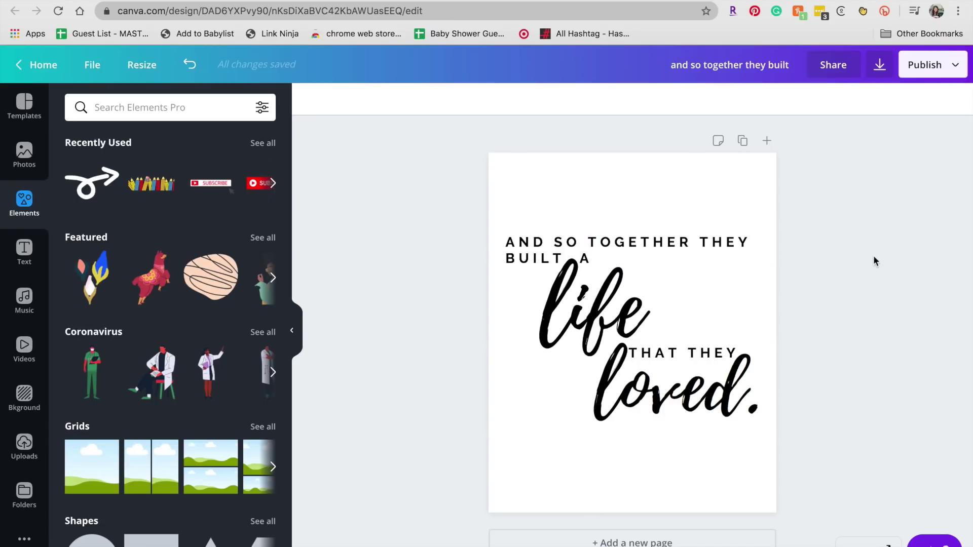
pyautogui.click(956, 66)
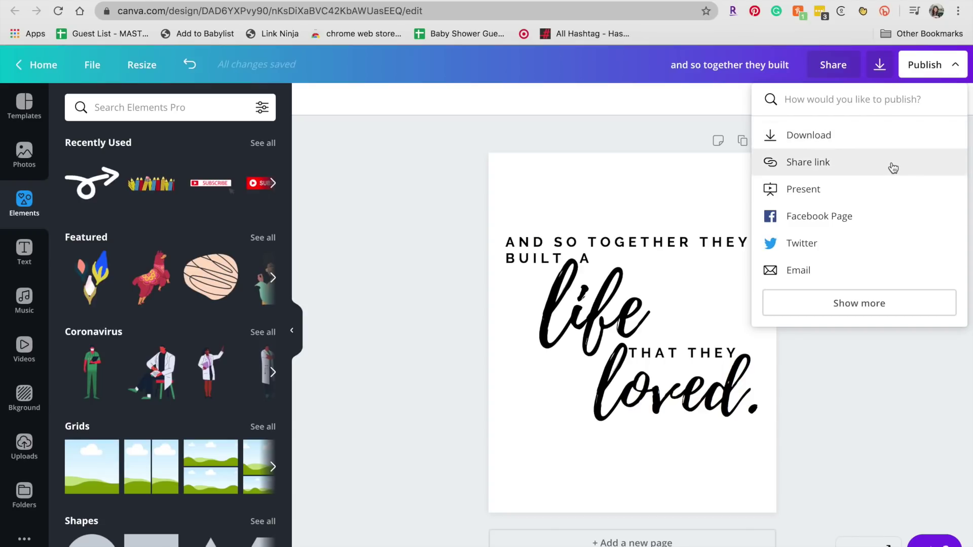
pyautogui.click(863, 143)
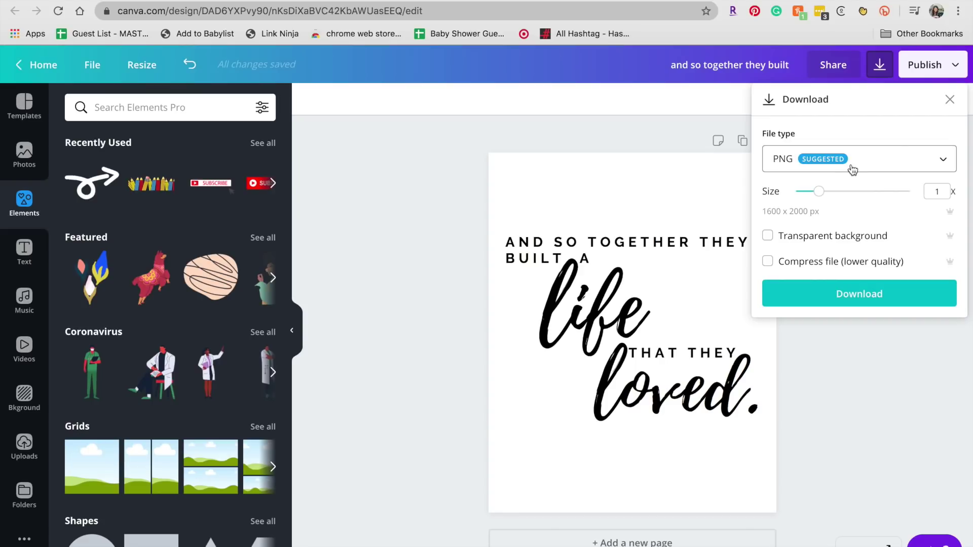
pyautogui.click(809, 300)
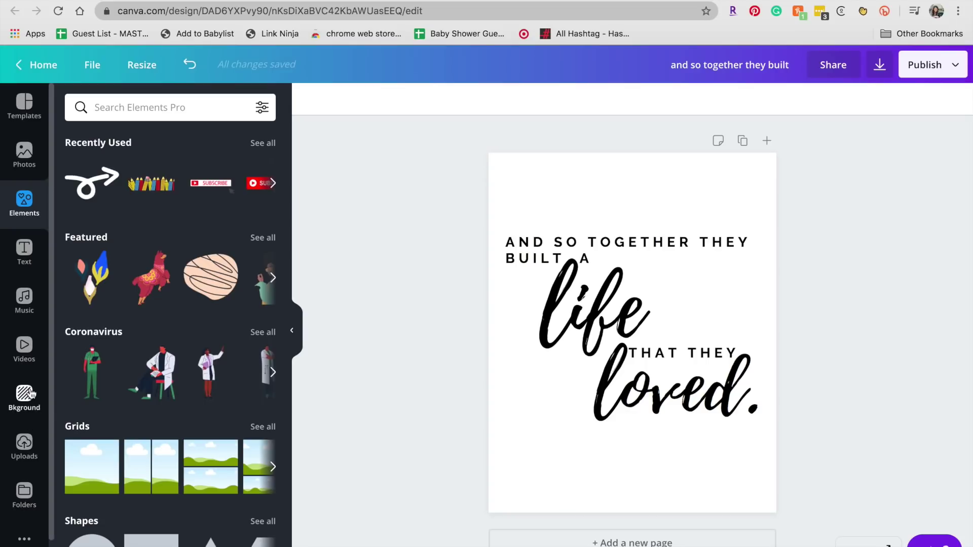
# - Search elements for laurel, filter to free, add the white laurel wreath and colour it lime green
pyautogui.click(137, 106)
pyautogui.write('laurel')
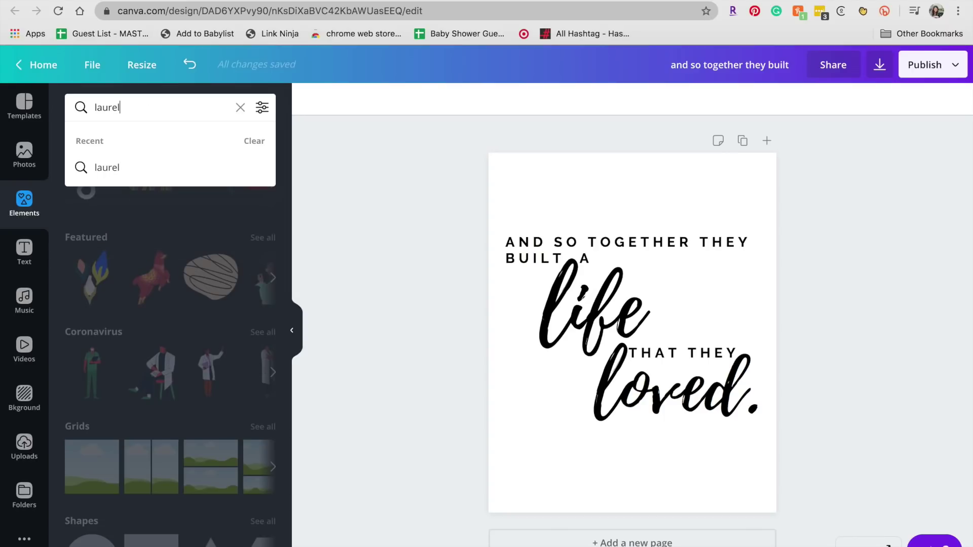
pyautogui.press('Return')
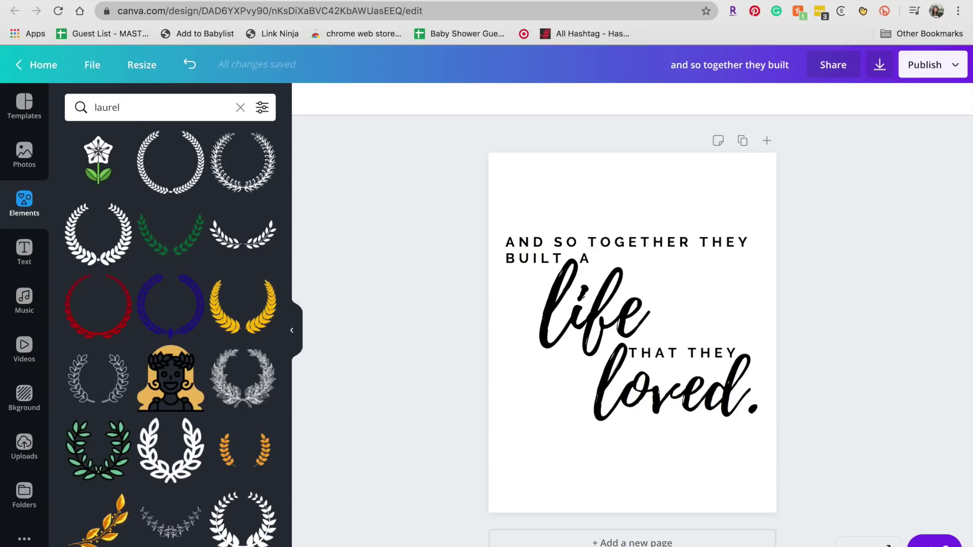
pyautogui.scroll(-10, 187, 329)
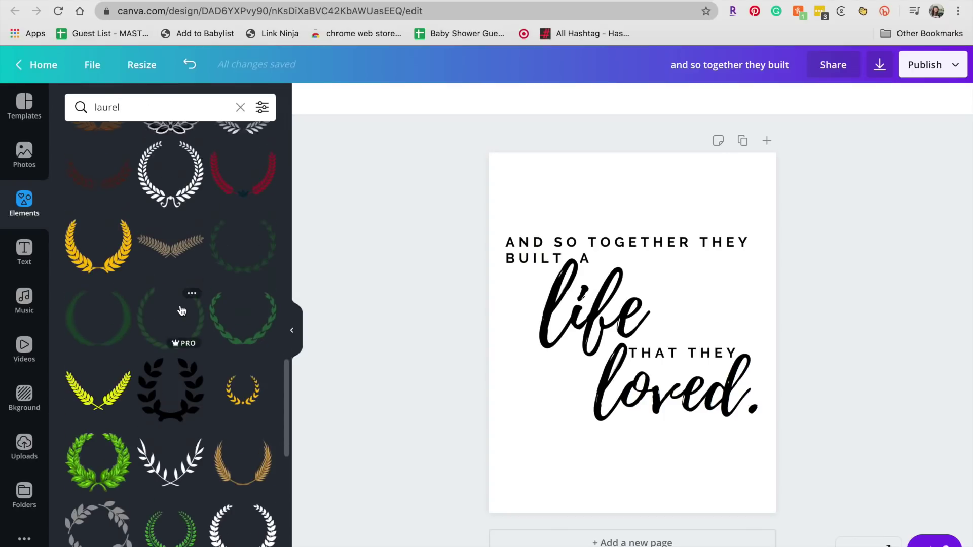
pyautogui.scroll(1, 181, 311)
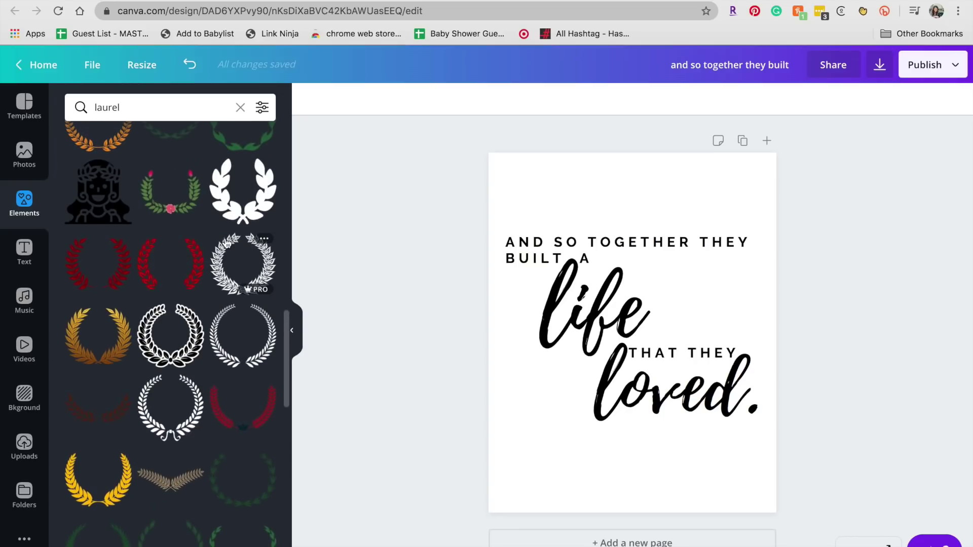
pyautogui.click(263, 109)
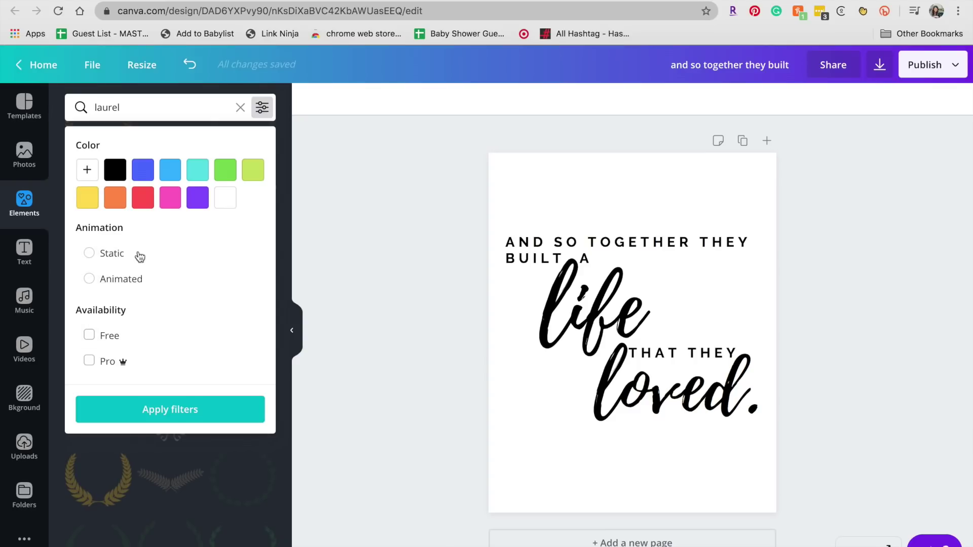
pyautogui.click(103, 337)
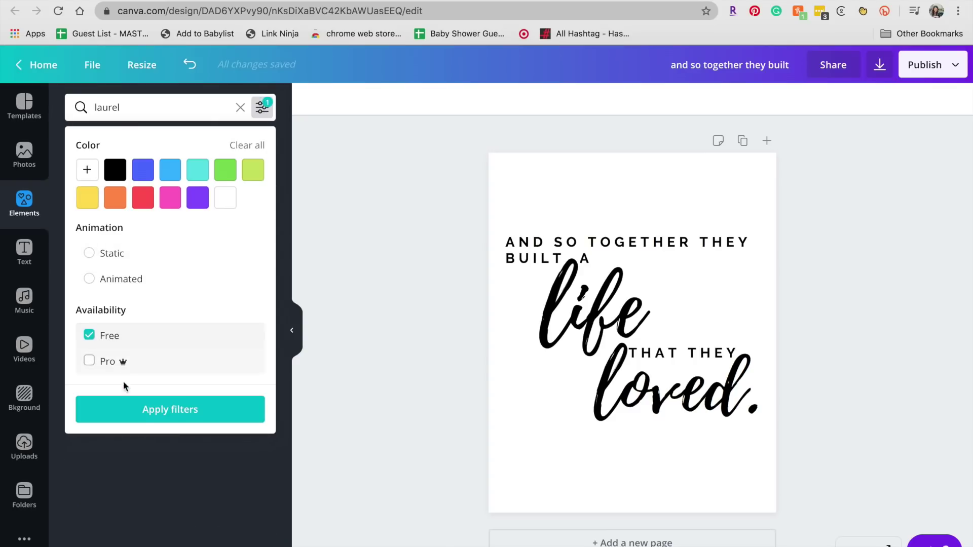
pyautogui.click(143, 418)
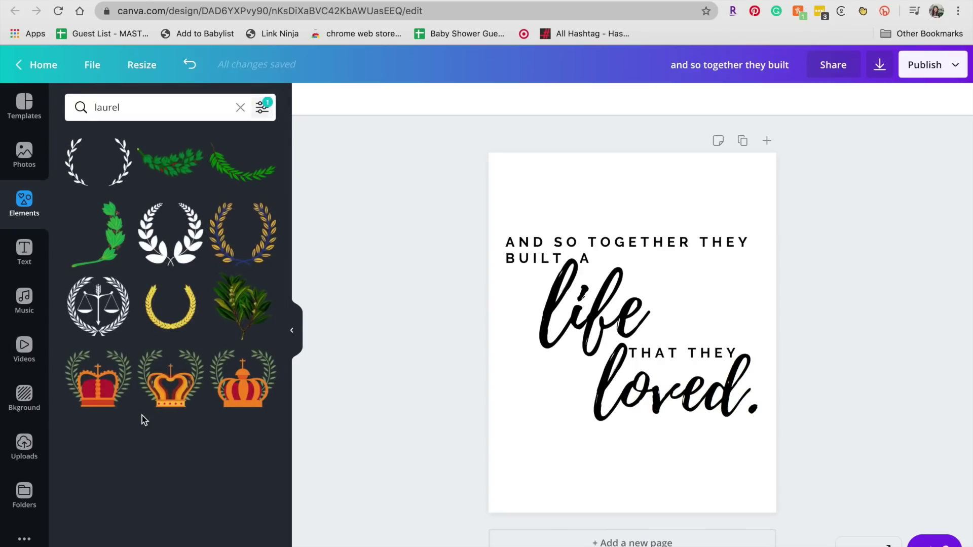
pyautogui.click(119, 180)
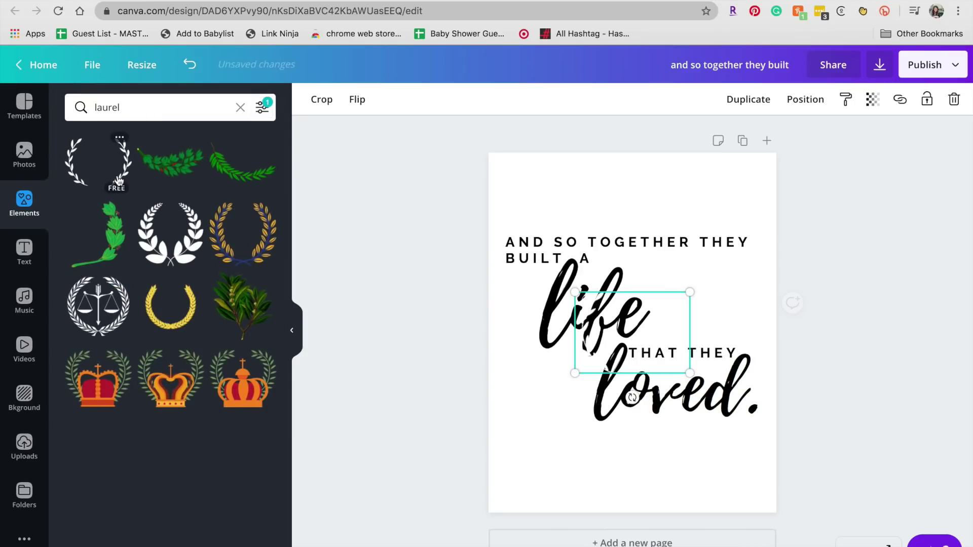
pyautogui.click(312, 104)
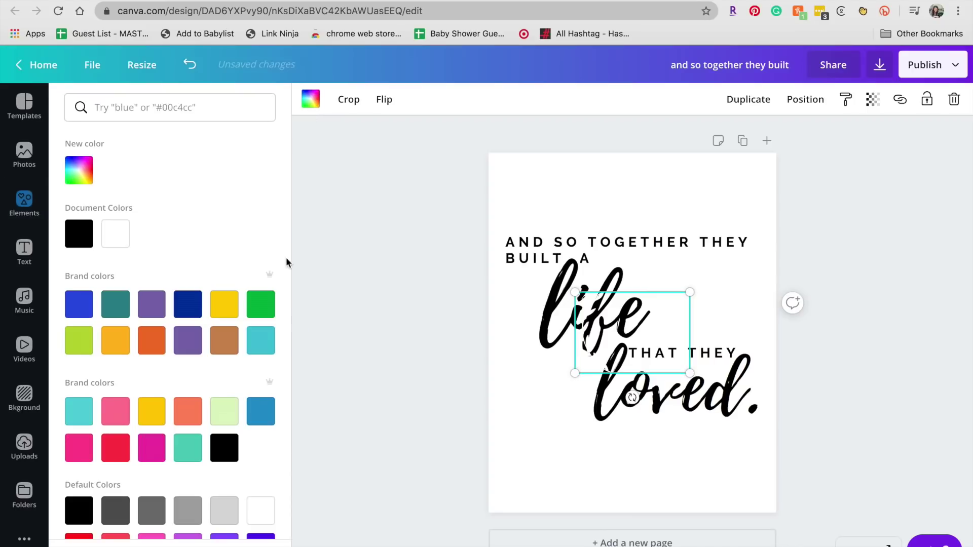
pyautogui.click(78, 343)
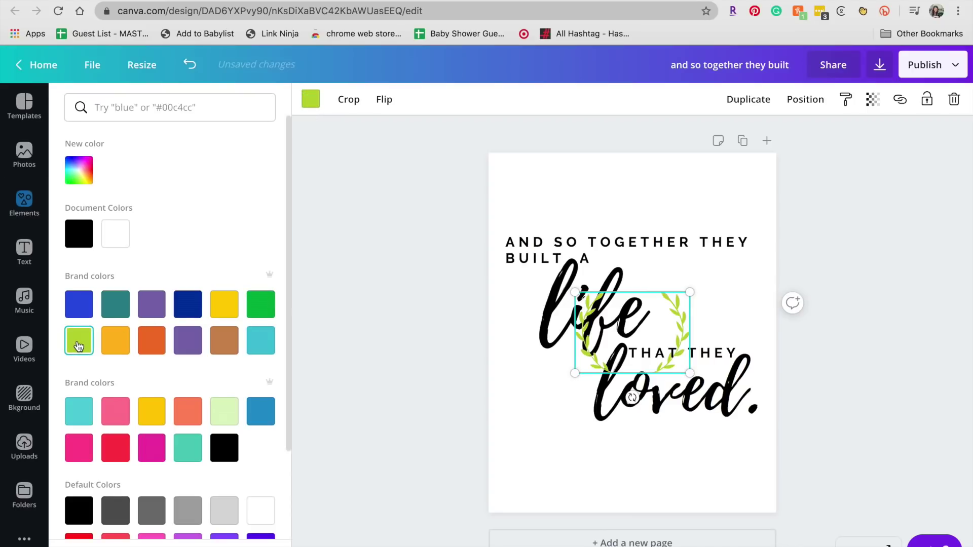
# - Enlarge the laurel wreath and move it down toward the page bottom
pyautogui.click(659, 352)
pyautogui.click(683, 327)
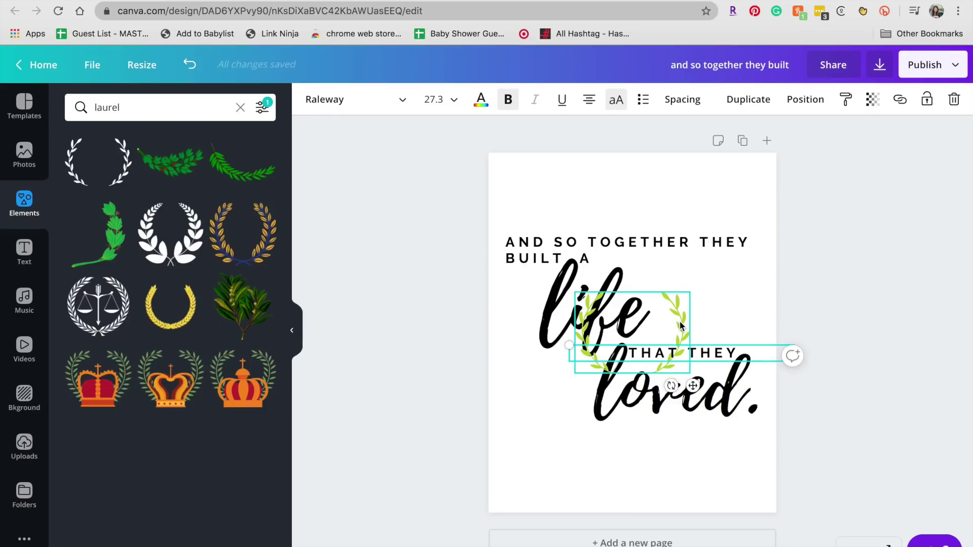
pyautogui.moveTo(690, 373); pyautogui.dragTo(835, 396)
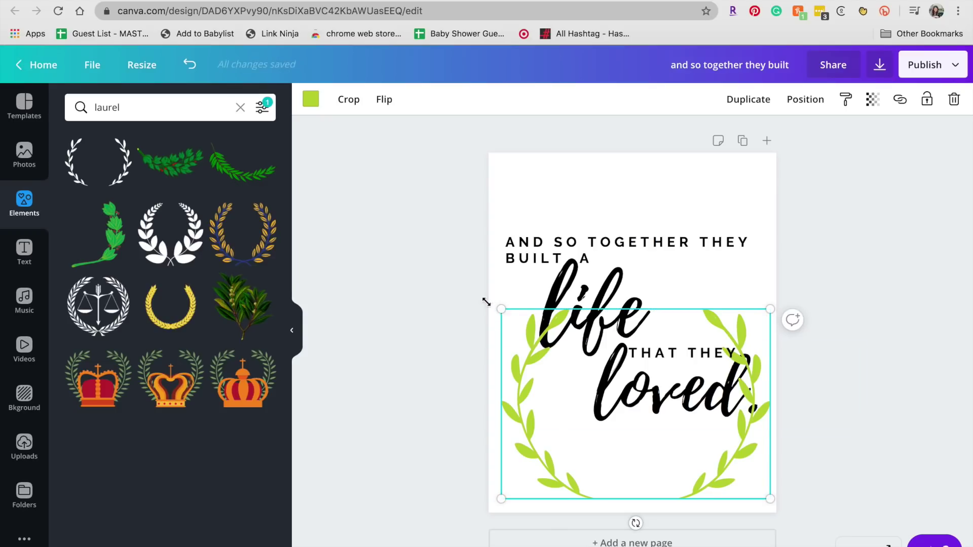
pyautogui.moveTo(486, 302); pyautogui.dragTo(488, 299)
pyautogui.moveTo(717, 460); pyautogui.dragTo(722, 472)
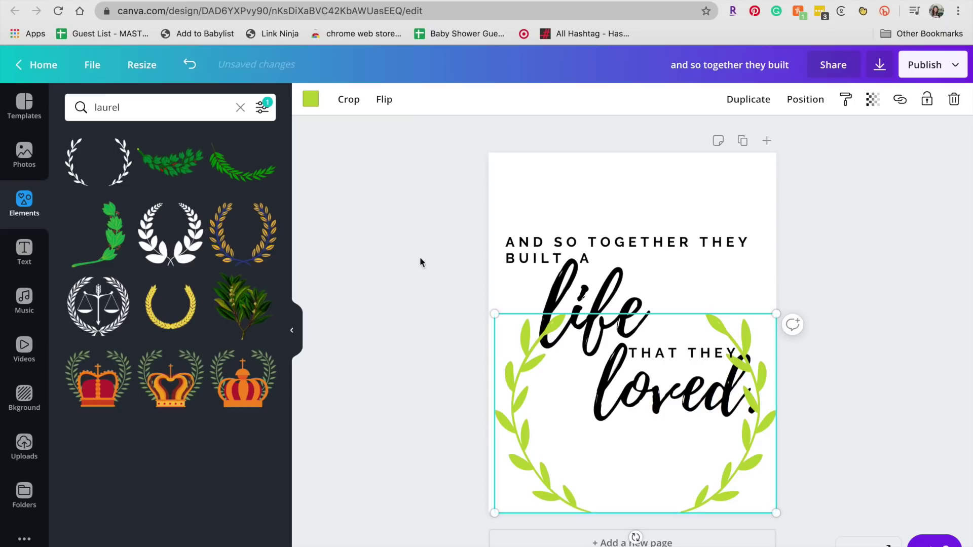
# - Marquee-select all four quote text pieces, then shrink and reposition them on the page
pyautogui.click(418, 252)
pyautogui.click(534, 260)
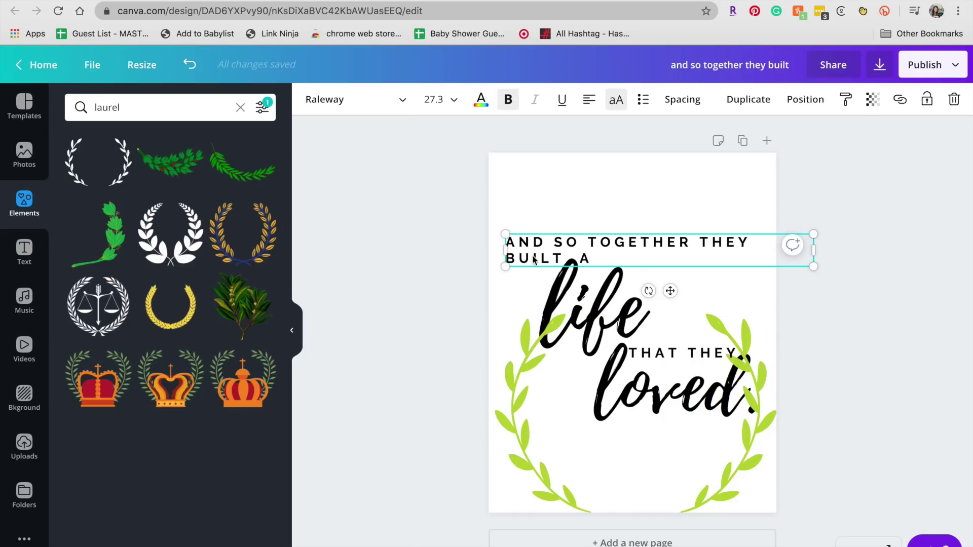
pyautogui.keyDown('shift'); pyautogui.click(625, 310); pyautogui.keyUp('shift')
pyautogui.keyDown('shift'); pyautogui.click(659, 352); pyautogui.keyUp('shift')
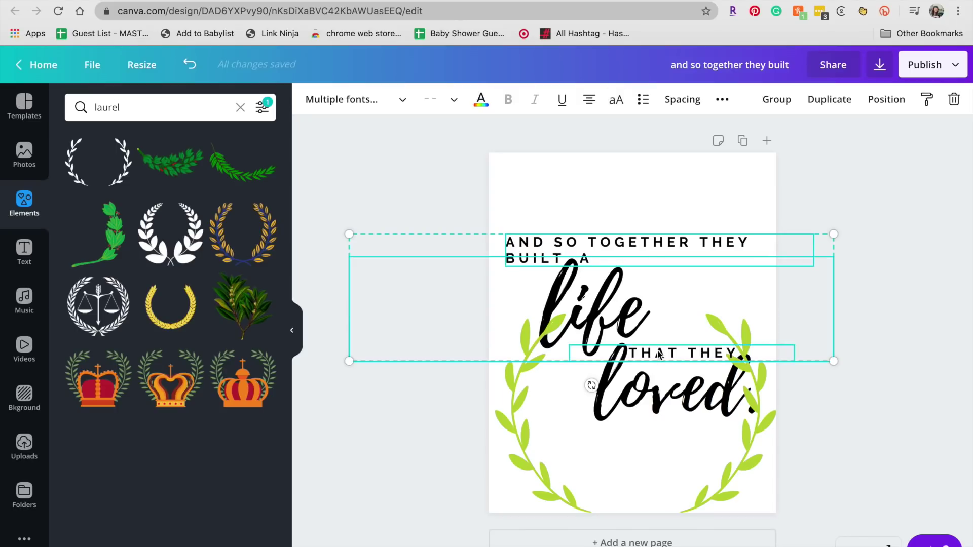
pyautogui.keyDown('shift'); pyautogui.click(648, 385); pyautogui.keyUp('shift')
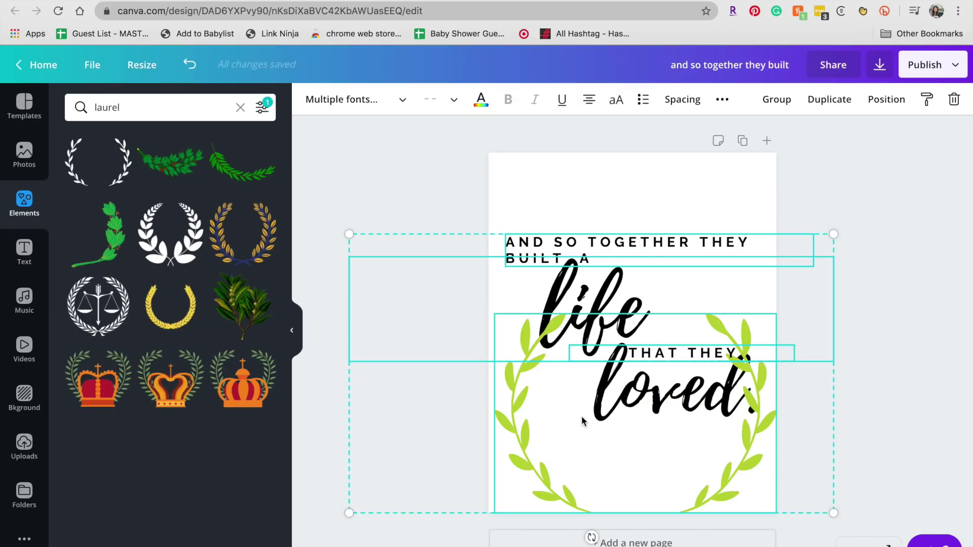
pyautogui.hotkey('ctrl', 'z')
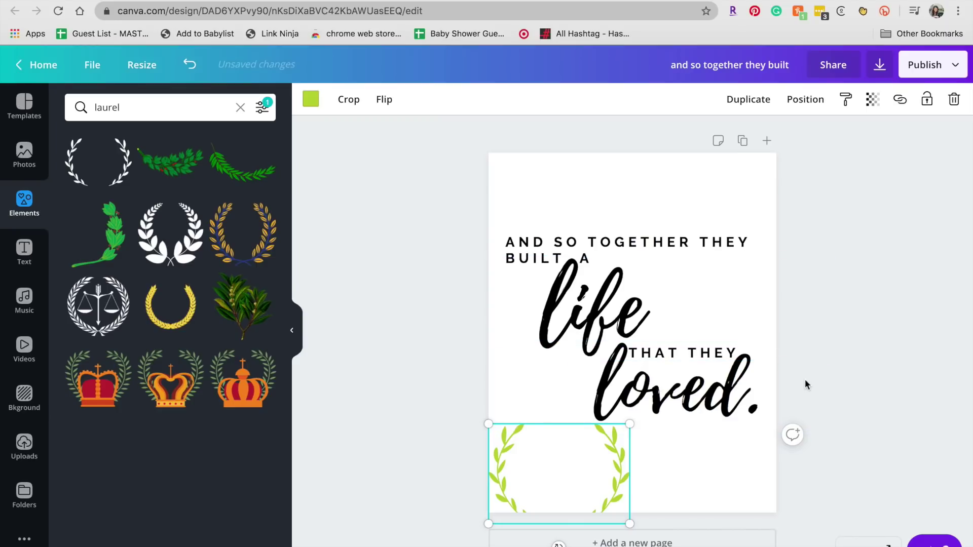
pyautogui.moveTo(824, 386); pyautogui.dragTo(523, 227)
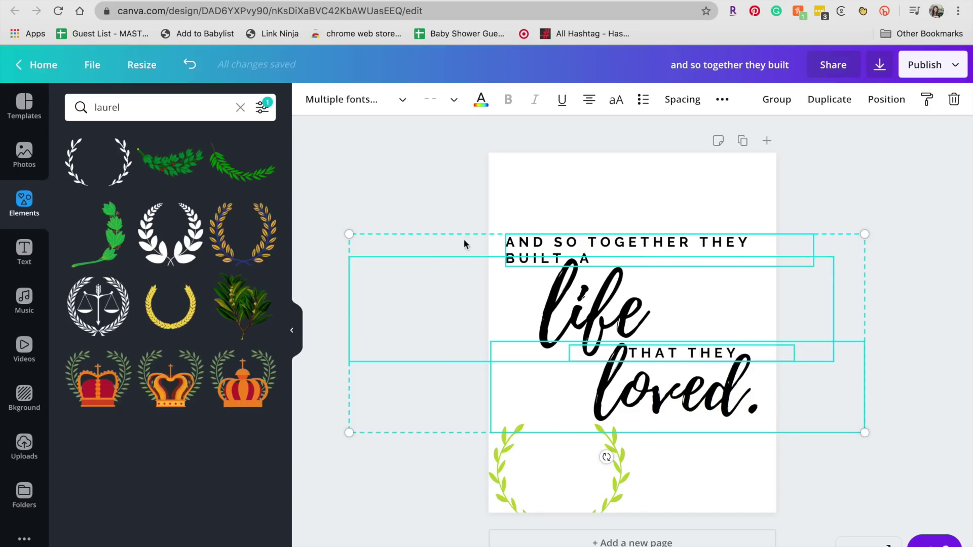
pyautogui.moveTo(353, 232); pyautogui.dragTo(487, 274)
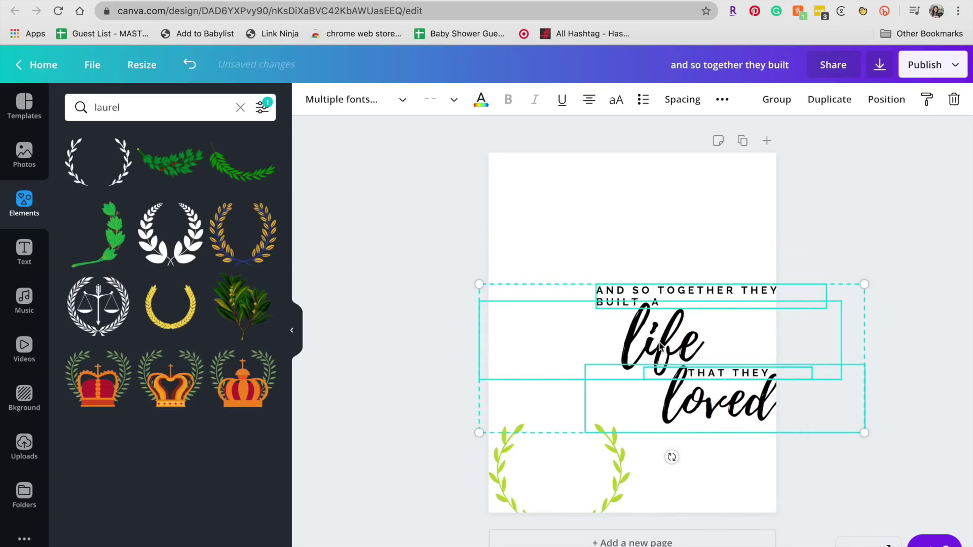
pyautogui.moveTo(660, 339); pyautogui.dragTo(606, 331)
# - Fit the laurel wreath to the page width around the quote and send it to the back
pyautogui.moveTo(614, 487); pyautogui.dragTo(616, 287)
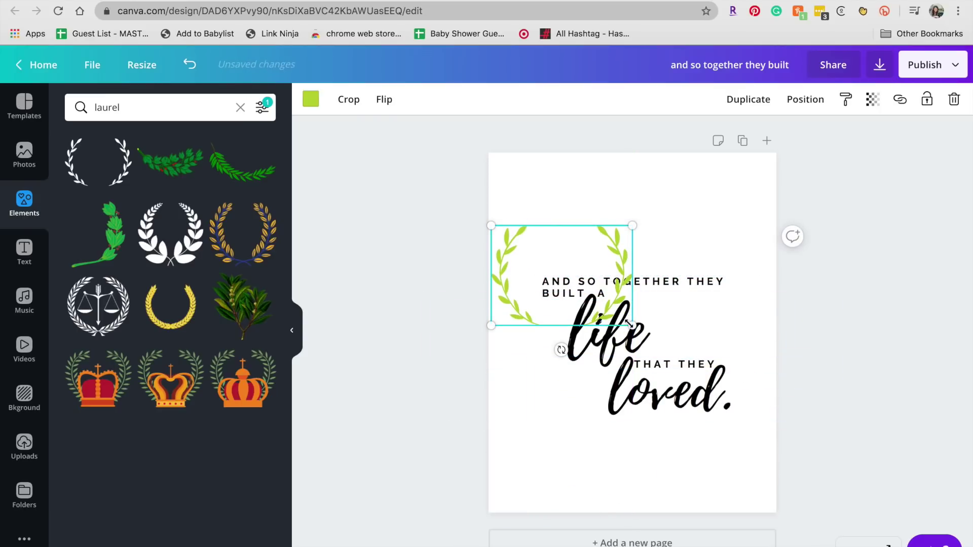
pyautogui.moveTo(629, 323); pyautogui.dragTo(786, 474)
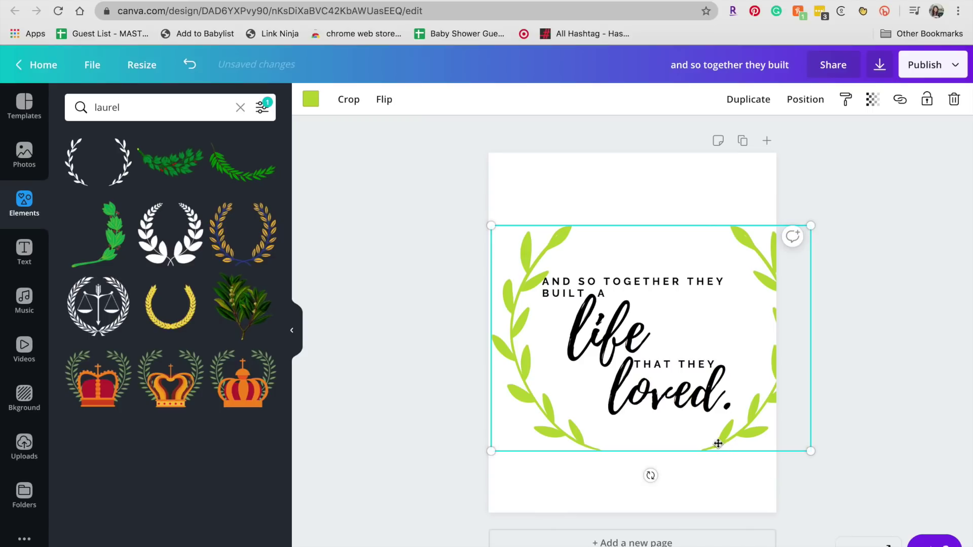
pyautogui.moveTo(718, 444); pyautogui.dragTo(704, 462)
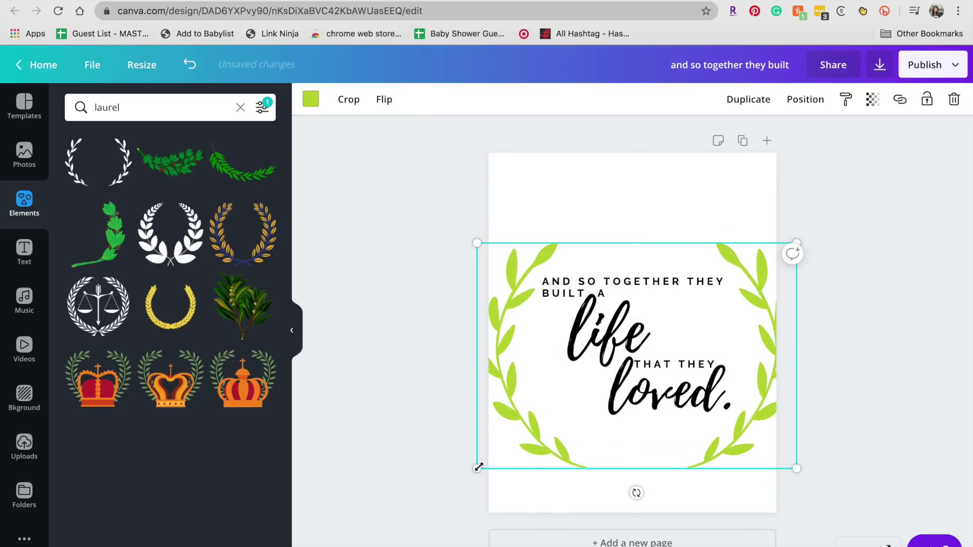
pyautogui.moveTo(478, 467); pyautogui.dragTo(488, 446)
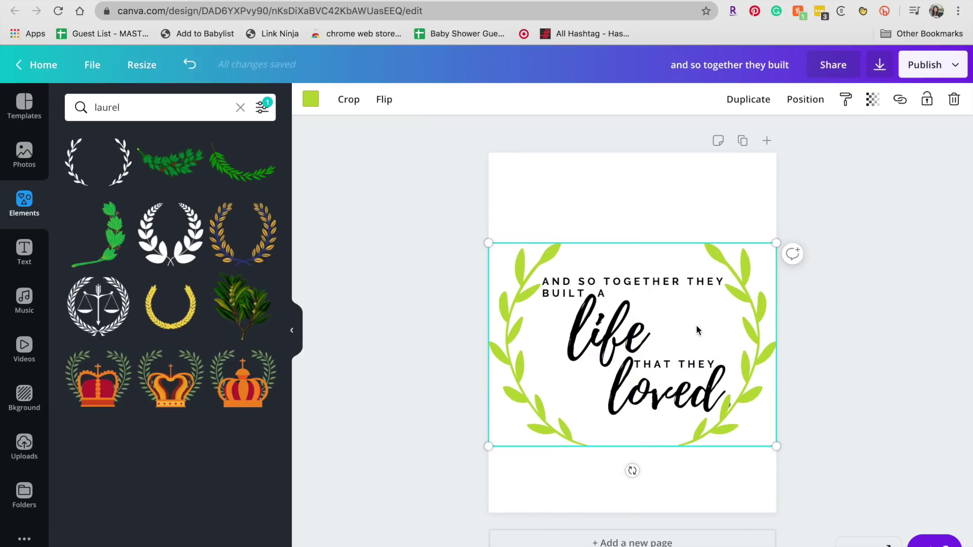
pyautogui.click(819, 98)
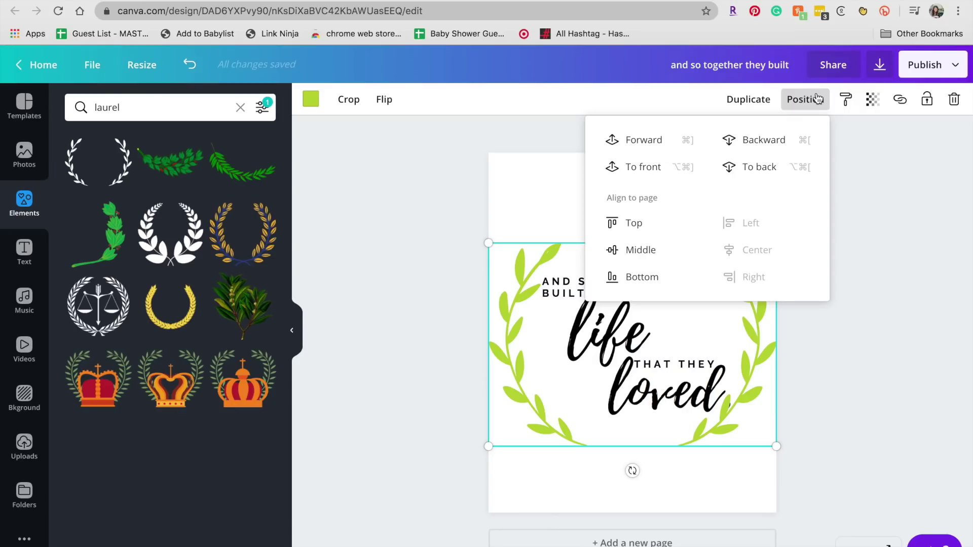
pyautogui.click(745, 168)
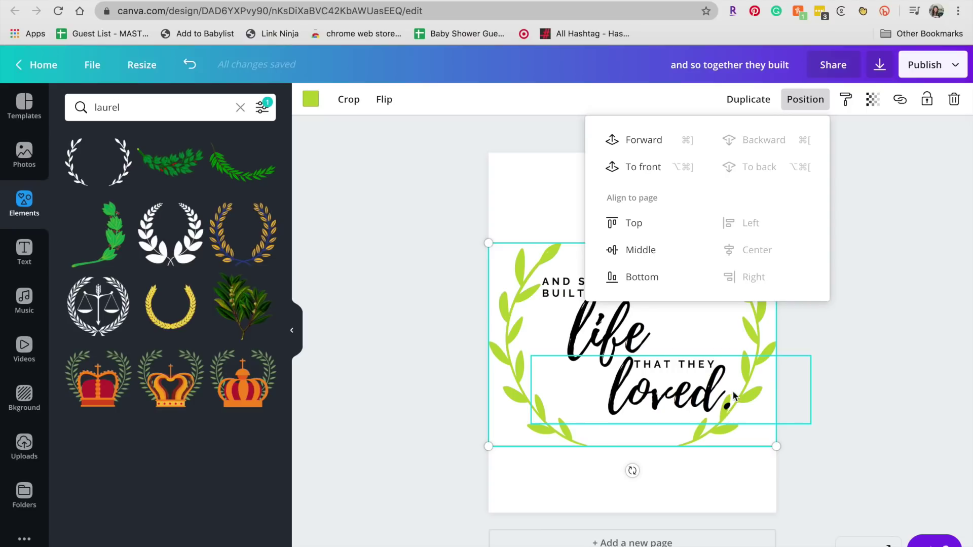
pyautogui.click(842, 435)
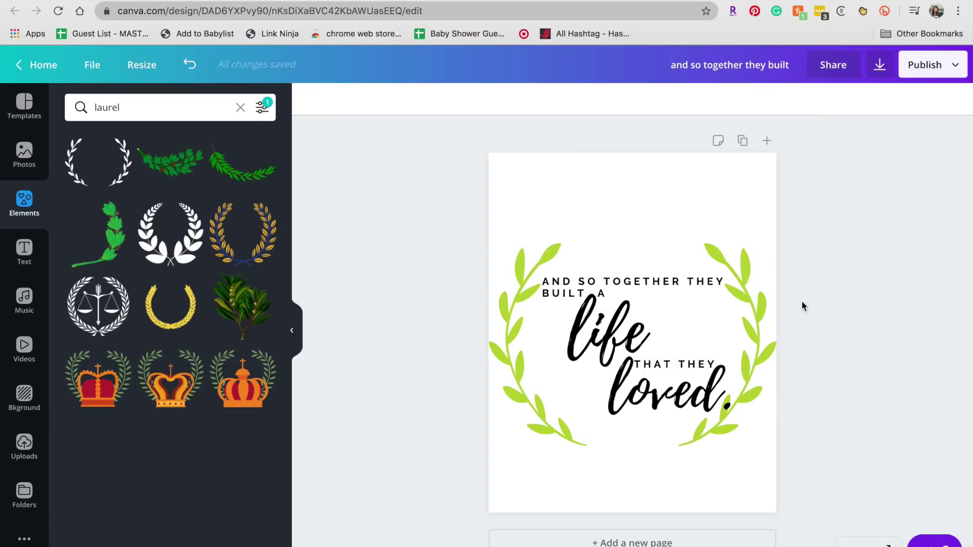
# - Scale the quote text down slightly and re-centre it inside the wreath
pyautogui.moveTo(629, 210); pyautogui.dragTo(562, 436)
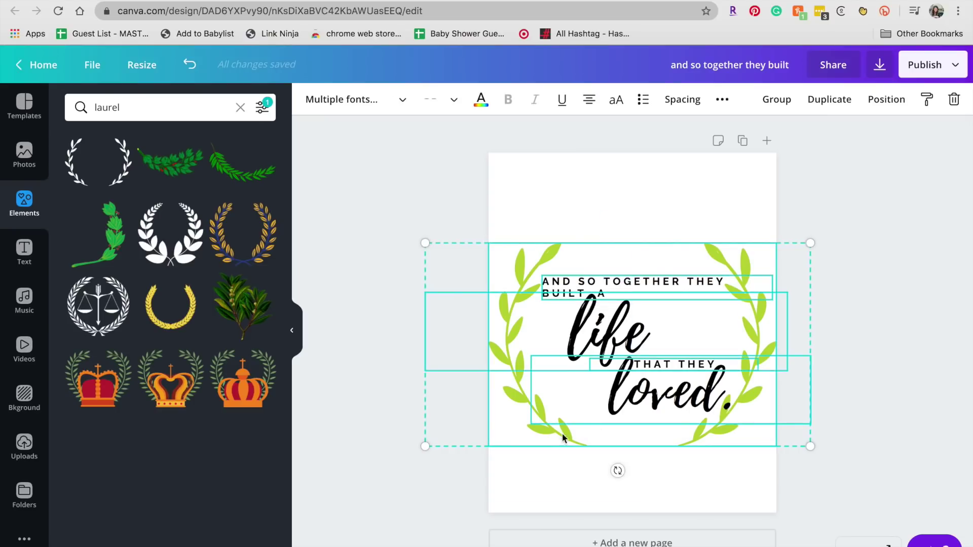
pyautogui.keyDown('shift'); pyautogui.click(521, 443); pyautogui.keyUp('shift')
pyautogui.moveTo(625, 391); pyautogui.dragTo(618, 398)
pyautogui.moveTo(805, 431); pyautogui.dragTo(786, 423)
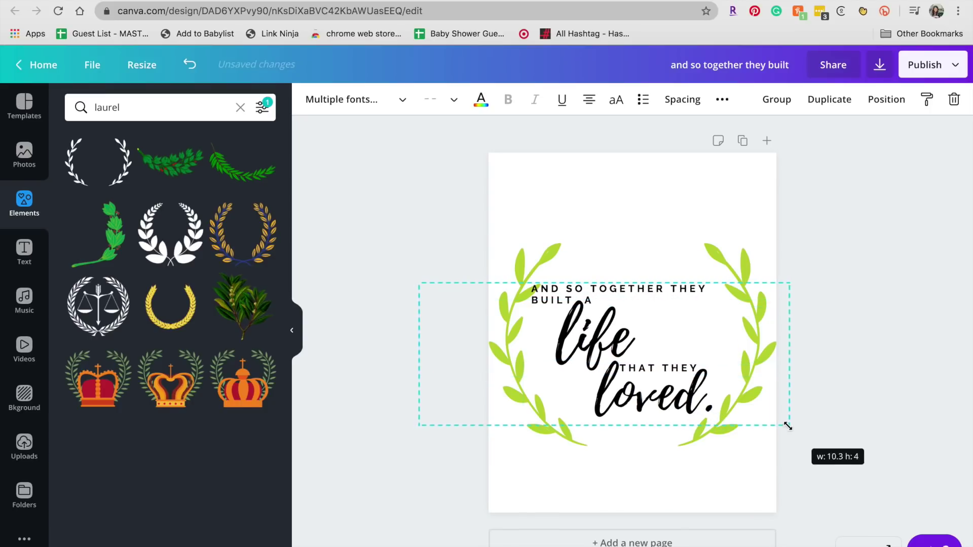
pyautogui.moveTo(677, 410); pyautogui.dragTo(686, 406)
# - Add the wood photo from the photo library and stretch it to fill the page
pyautogui.click(386, 283)
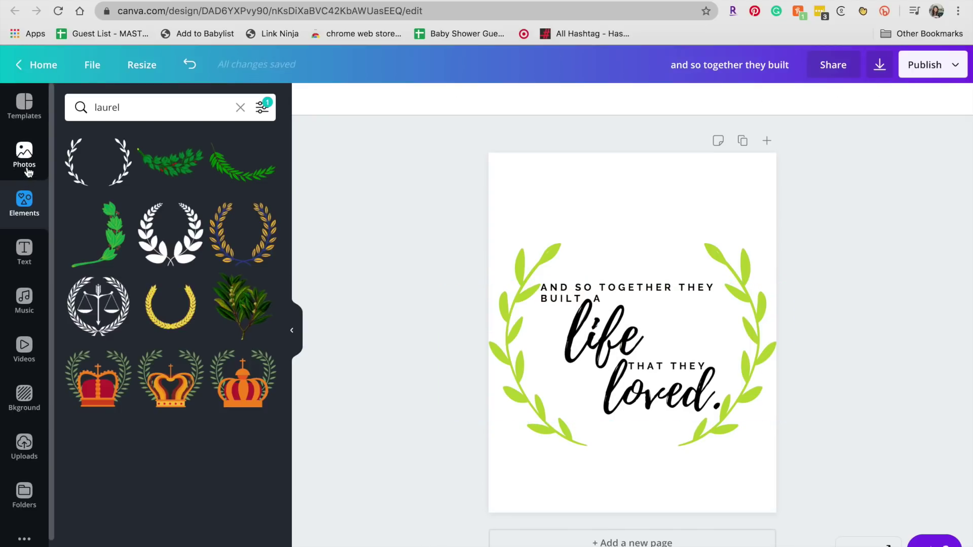
pyautogui.click(26, 157)
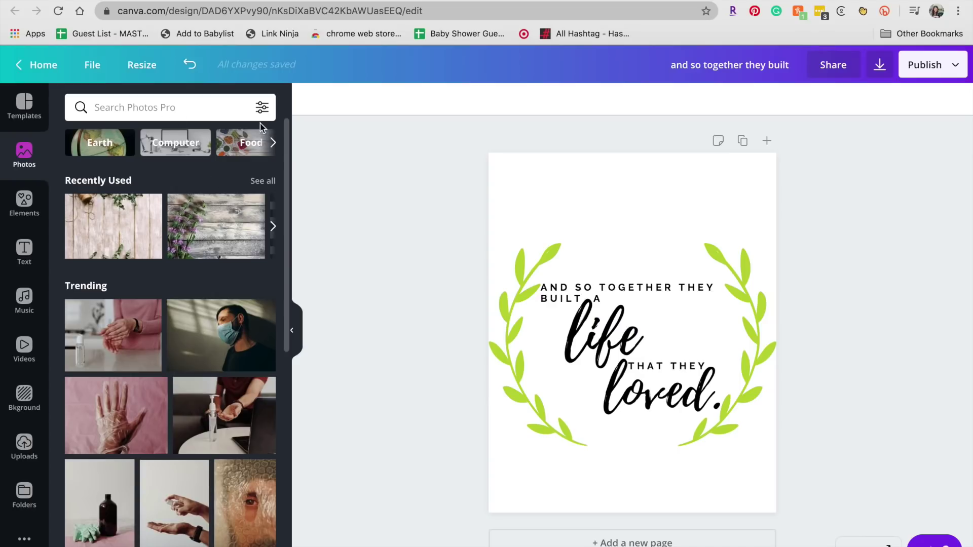
pyautogui.click(233, 236)
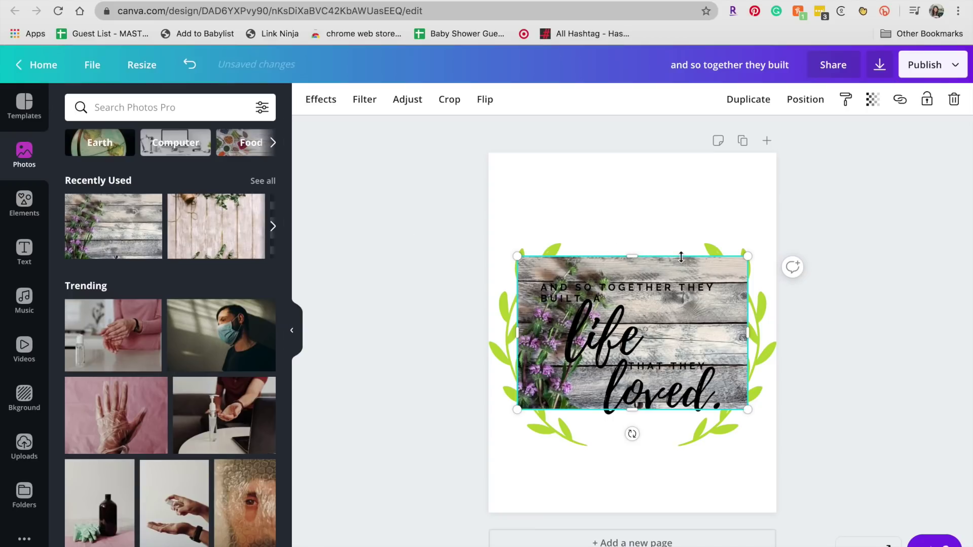
pyautogui.moveTo(694, 273); pyautogui.dragTo(573, 168)
pyautogui.moveTo(624, 306); pyautogui.dragTo(960, 529)
pyautogui.moveTo(754, 477); pyautogui.dragTo(593, 478)
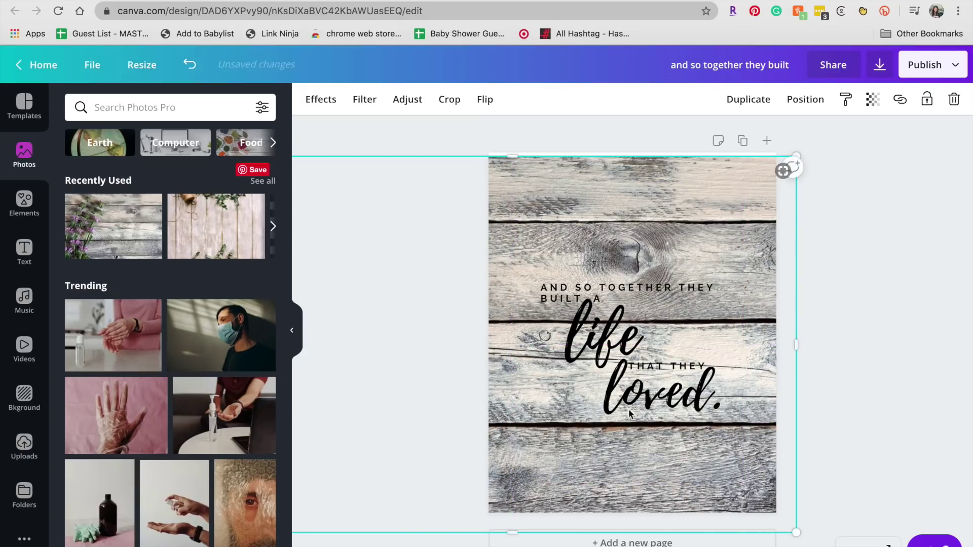
pyautogui.moveTo(732, 219); pyautogui.dragTo(729, 207)
# - Send the wood photo to the back and lower its transparency to about 30
pyautogui.click(811, 100)
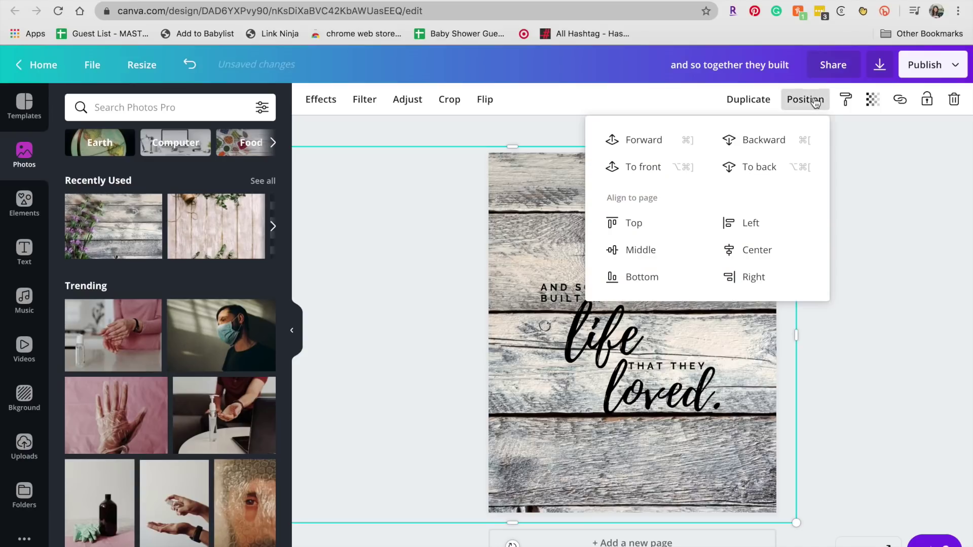
pyautogui.click(763, 166)
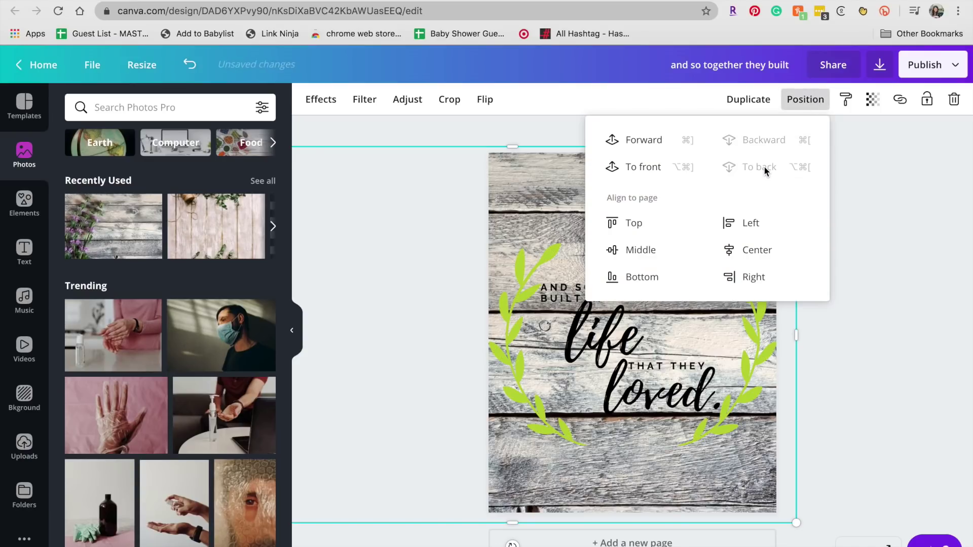
pyautogui.click(896, 160)
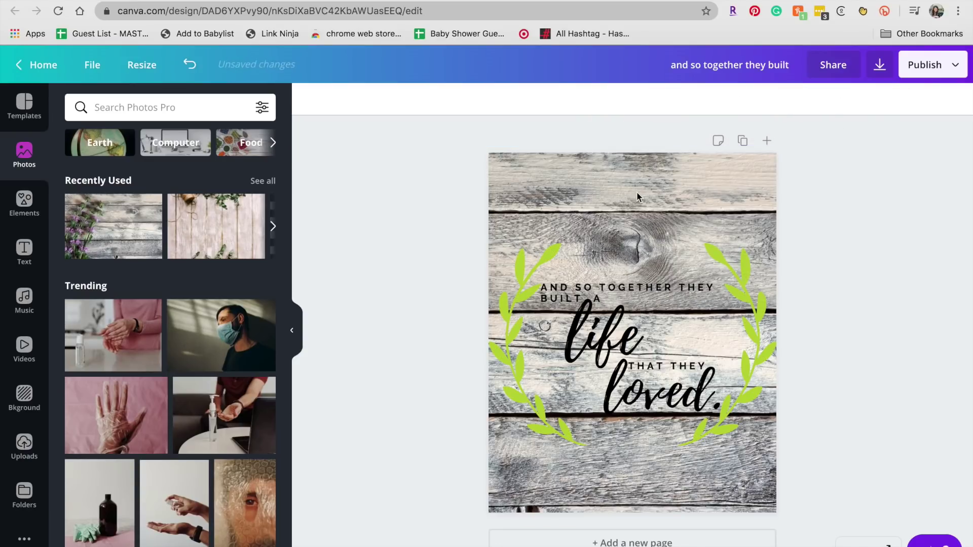
pyautogui.click(735, 187)
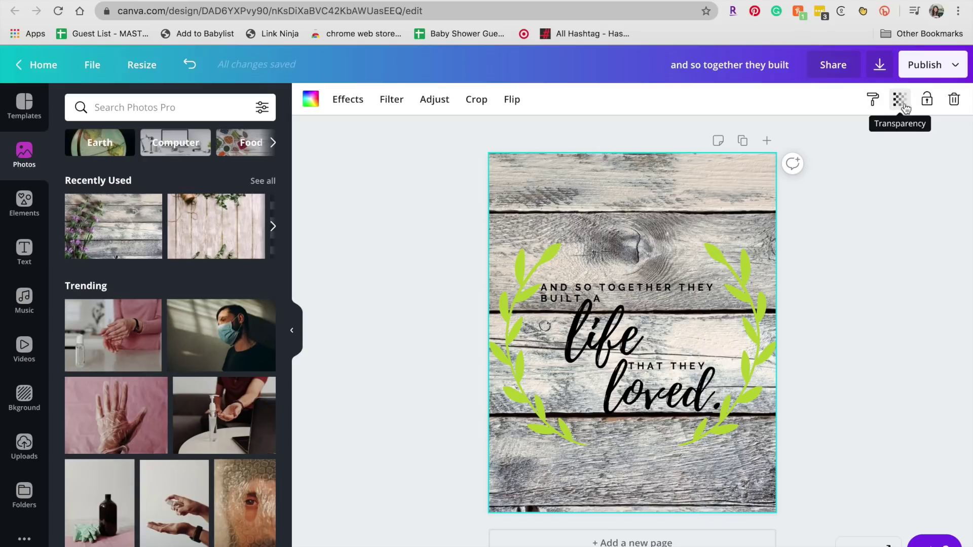
pyautogui.click(906, 102)
pyautogui.moveTo(869, 135); pyautogui.dragTo(800, 142)
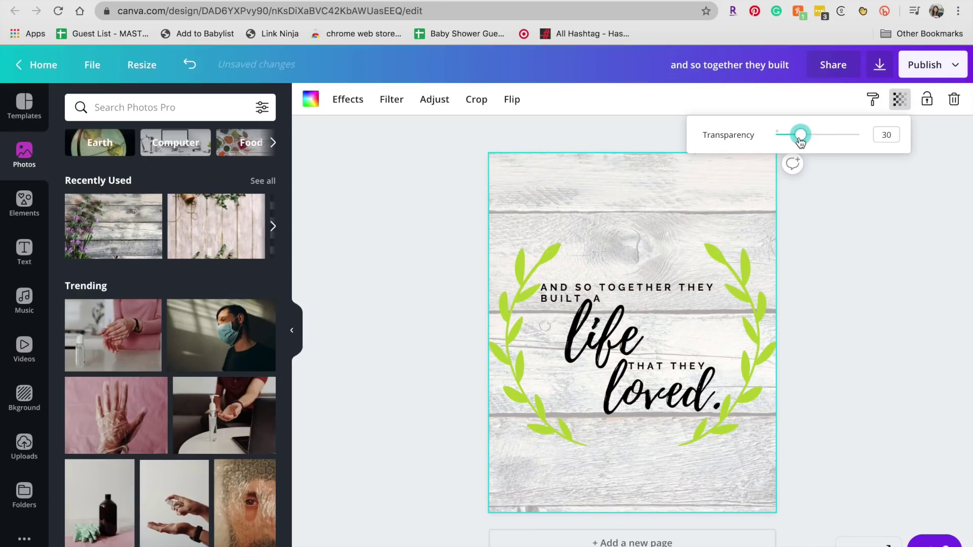
pyautogui.click(864, 296)
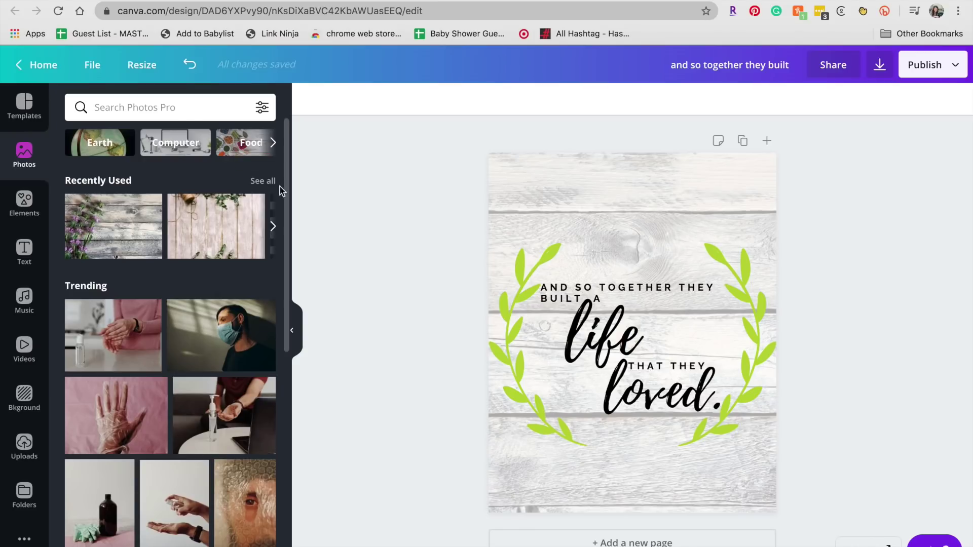
# - Search photos for 'wood' and drag the white distressed wood photo in as the background
pyautogui.click(179, 109)
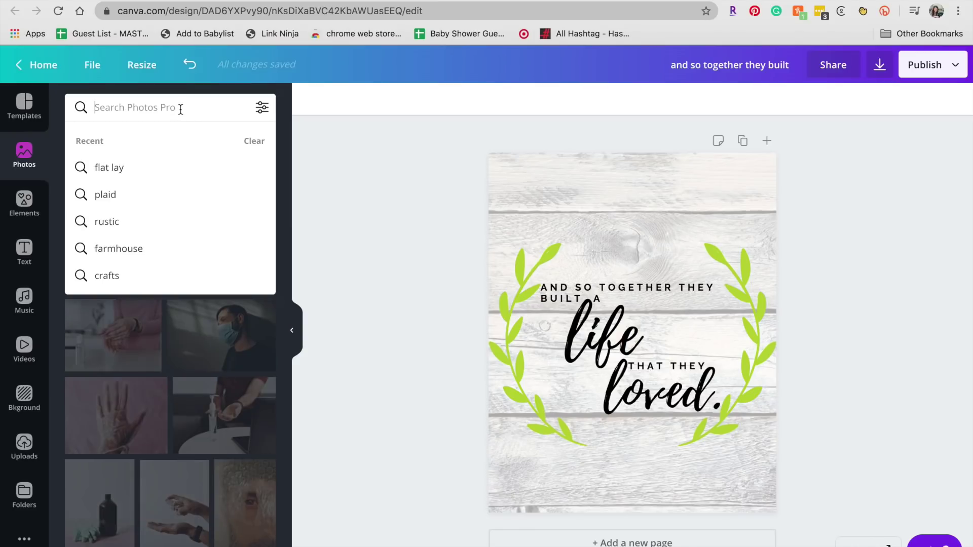
pyautogui.write('w')
pyautogui.press('BackSpace')
pyautogui.write('r')
pyautogui.press('BackSpace')
pyautogui.write('s')
pyautogui.press('BackSpace')
pyautogui.write('wood')
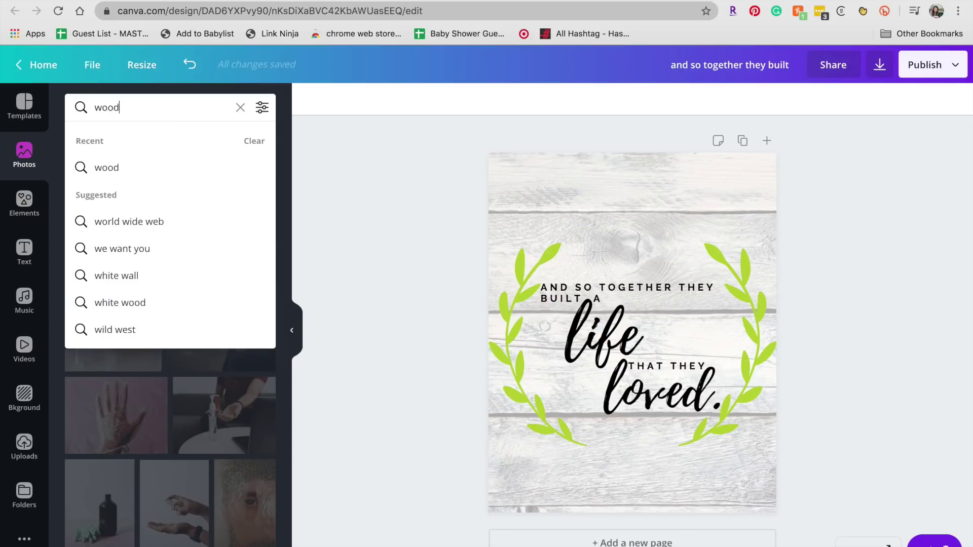
pyautogui.press('Return')
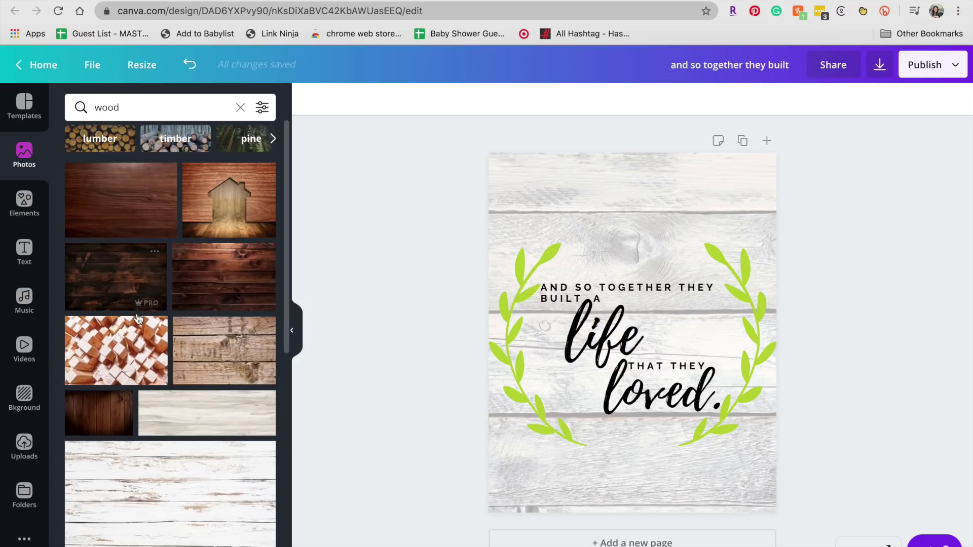
pyautogui.scroll(-6, 138, 320)
pyautogui.scroll(-1, 138, 319)
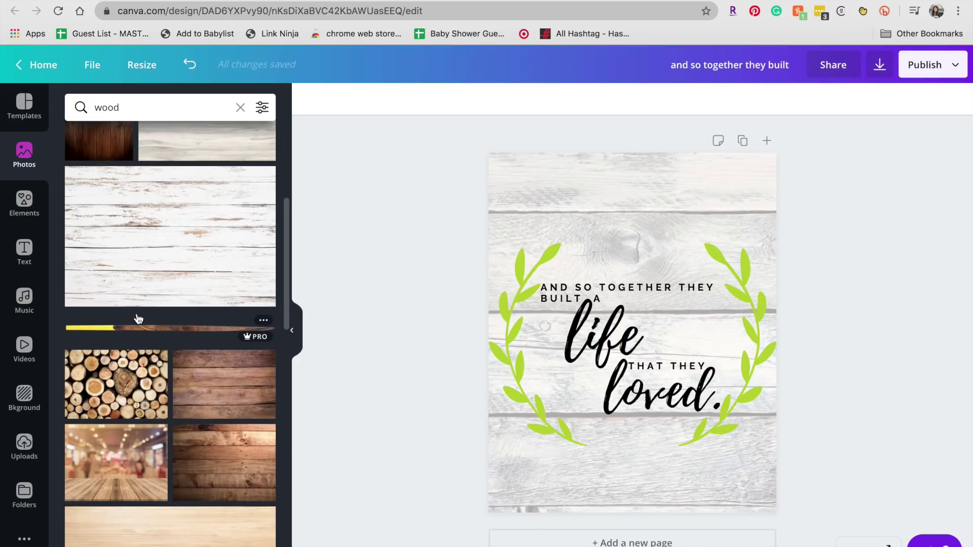
pyautogui.moveTo(148, 224); pyautogui.dragTo(507, 155)
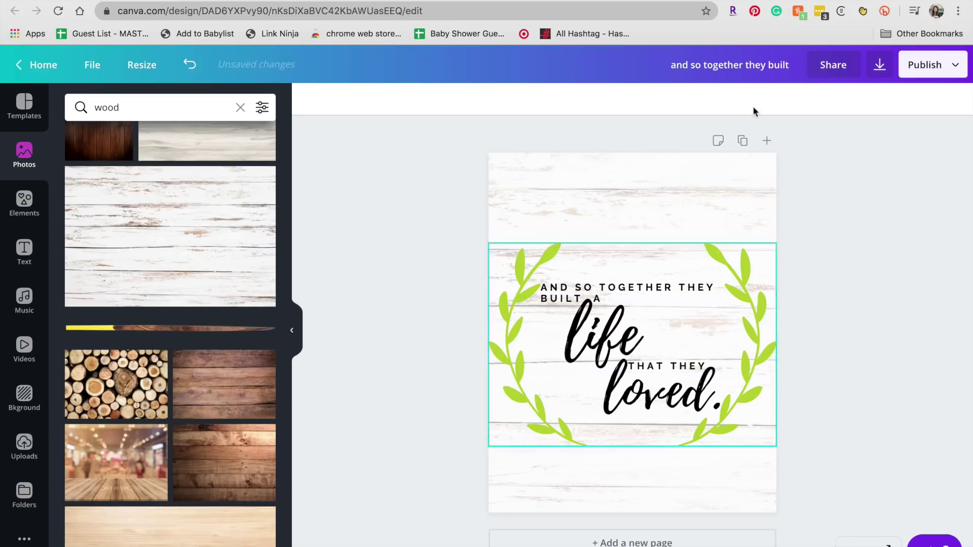
# - Lower the white wood background's opacity to fade it
pyautogui.click(672, 188)
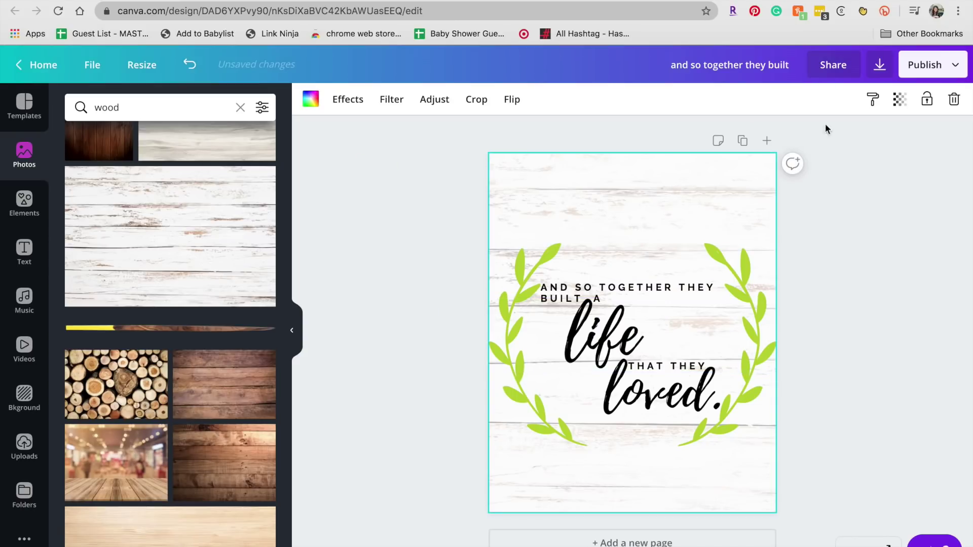
pyautogui.click(900, 100)
pyautogui.moveTo(857, 135); pyautogui.dragTo(822, 137)
pyautogui.click(808, 239)
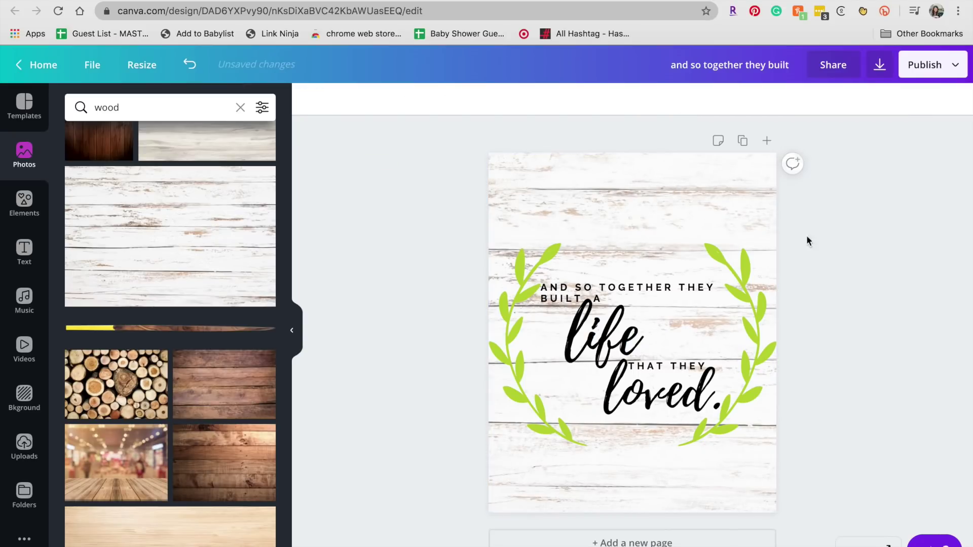
# - Recolour the laurel wreath taupe using the photo's colours
pyautogui.click(719, 247)
pyautogui.click(311, 100)
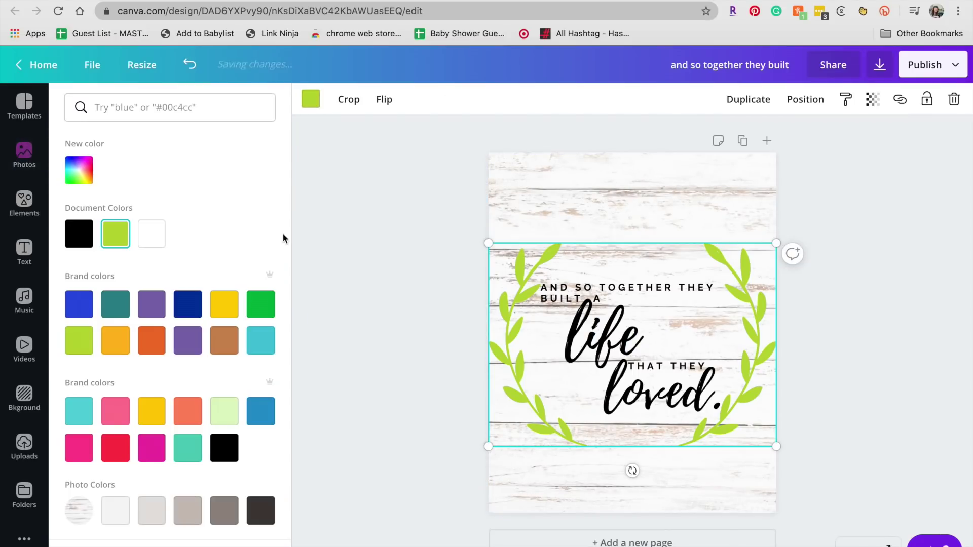
pyautogui.scroll(-2, 188, 424)
pyautogui.click(155, 450)
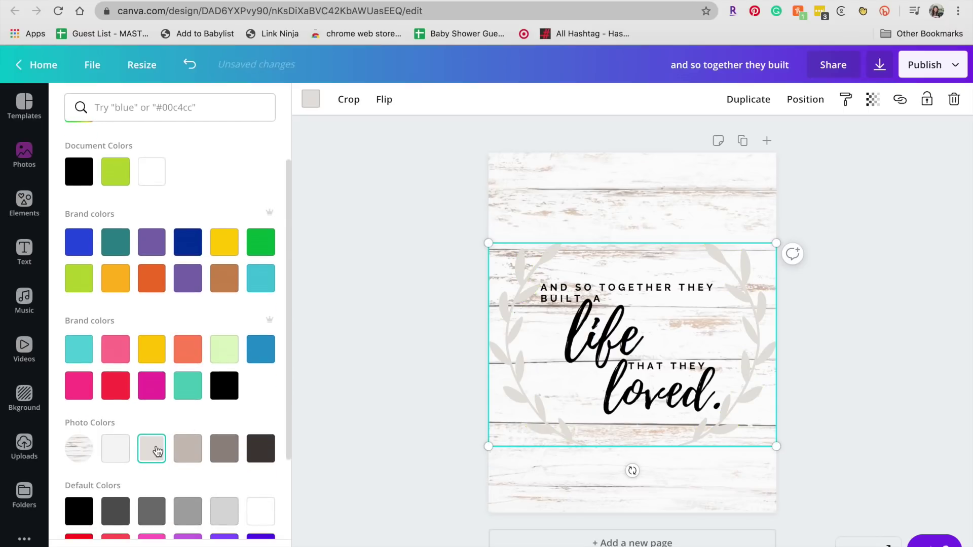
pyautogui.click(190, 449)
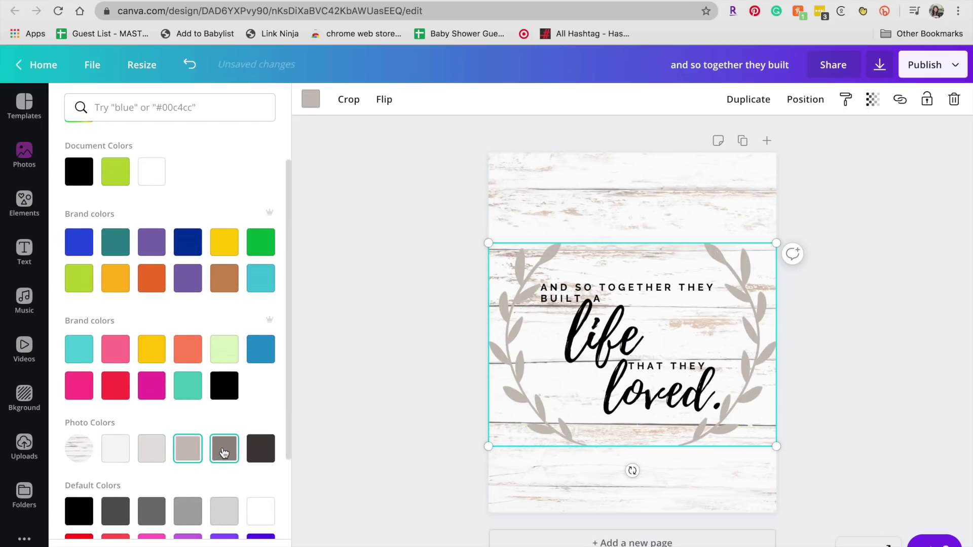
pyautogui.click(730, 307)
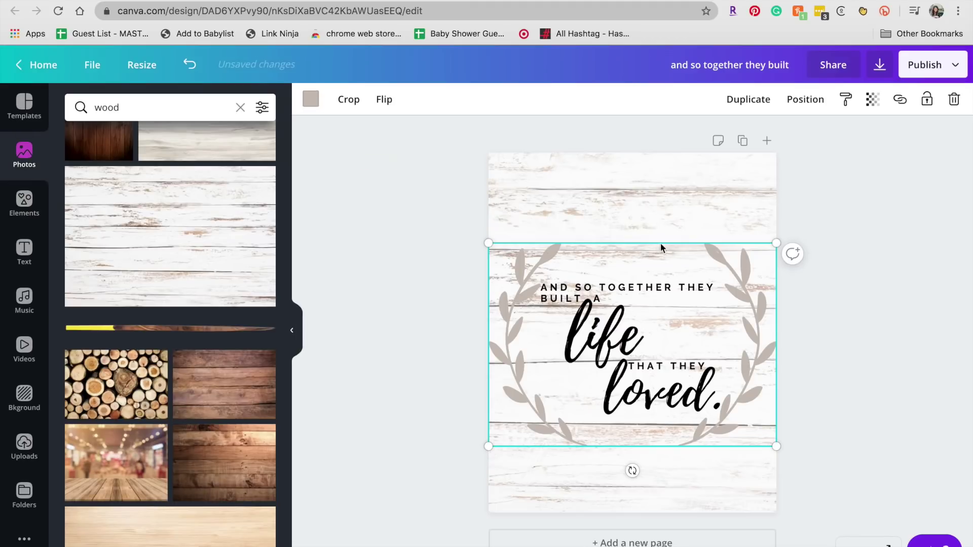
pyautogui.click(885, 388)
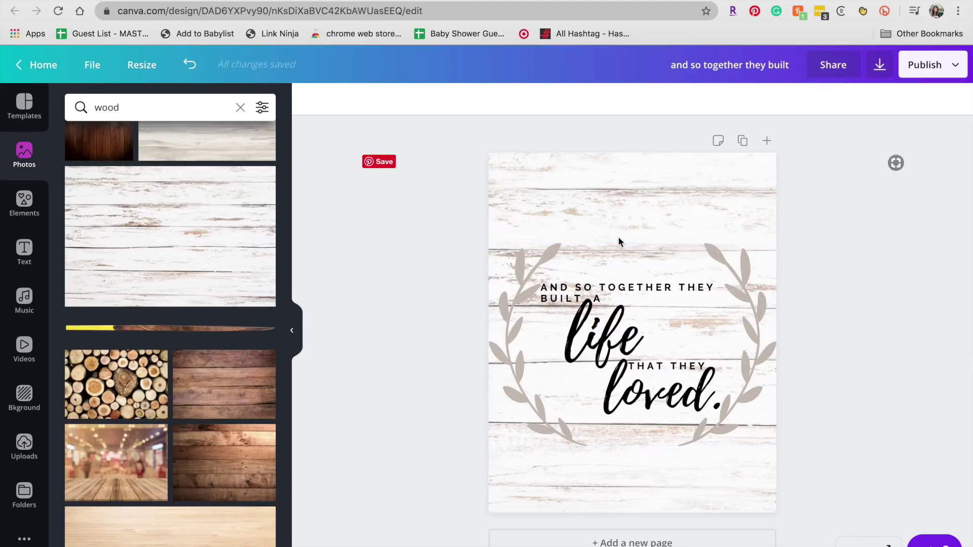
# - Select the heading, 'life' and 'loved' text boxes and make them dark brown
pyautogui.click(602, 294)
pyautogui.keyDown('shift'); pyautogui.click(604, 332); pyautogui.keyUp('shift')
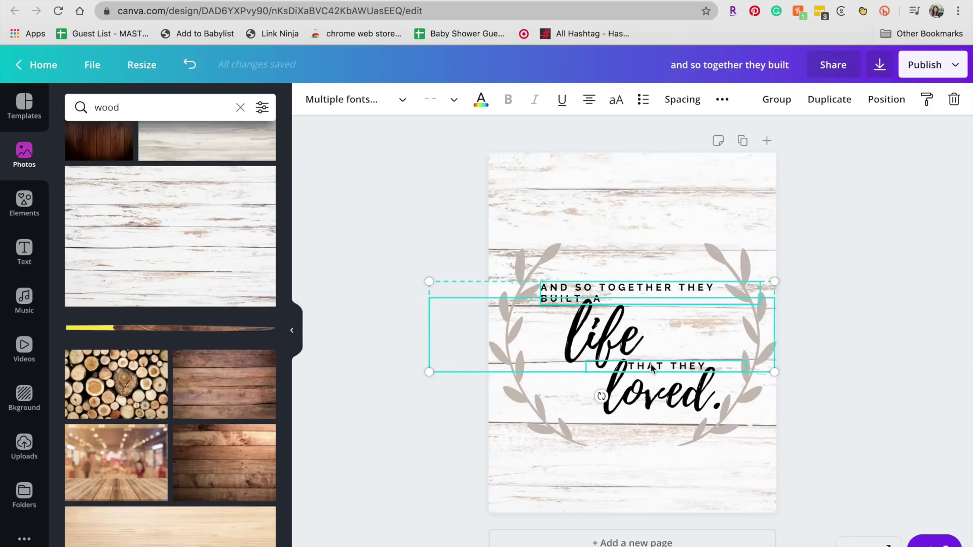
pyautogui.keyDown('shift'); pyautogui.click(653, 398); pyautogui.keyUp('shift')
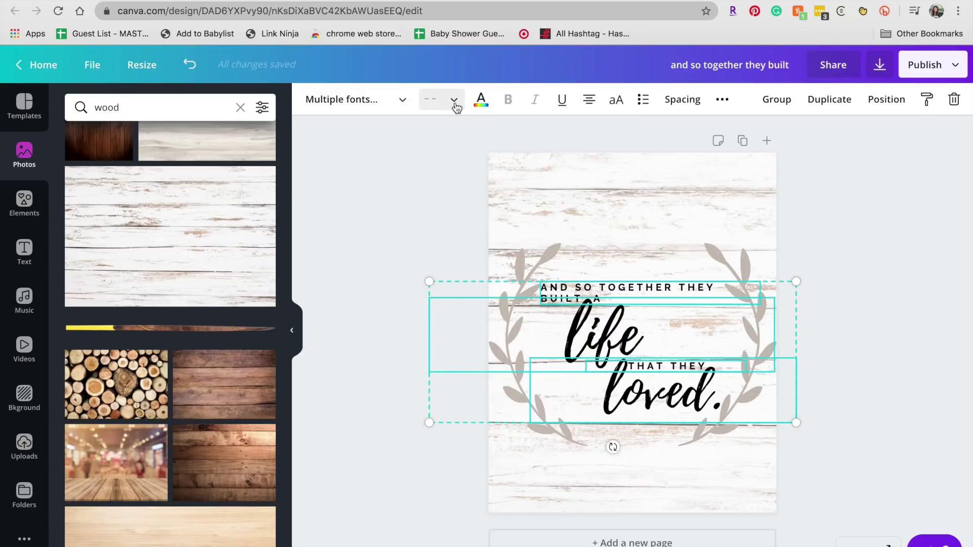
pyautogui.click(481, 102)
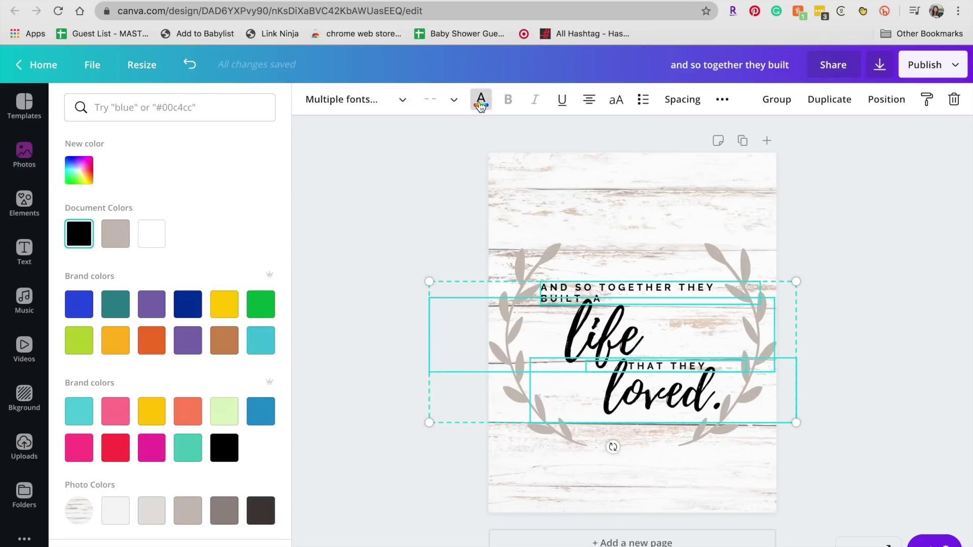
pyautogui.click(186, 509)
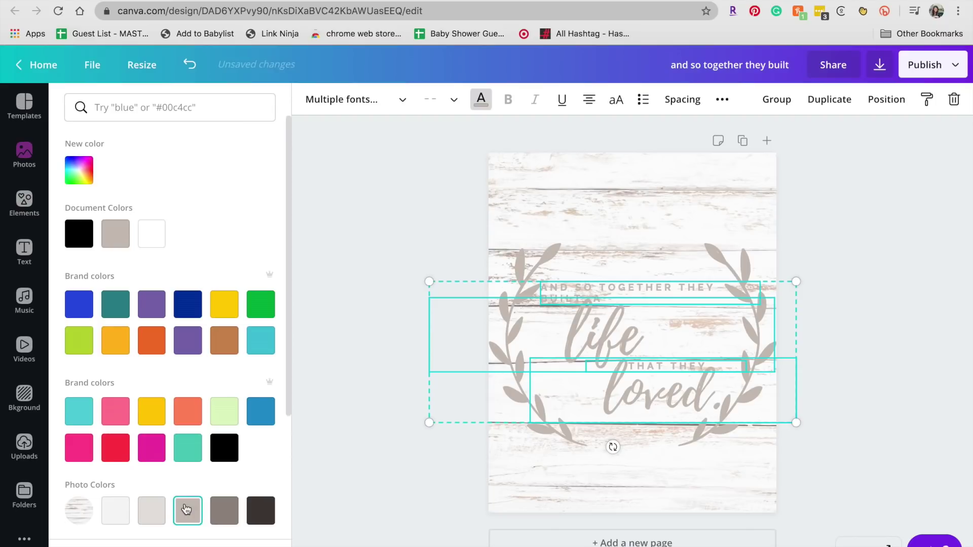
pyautogui.click(261, 511)
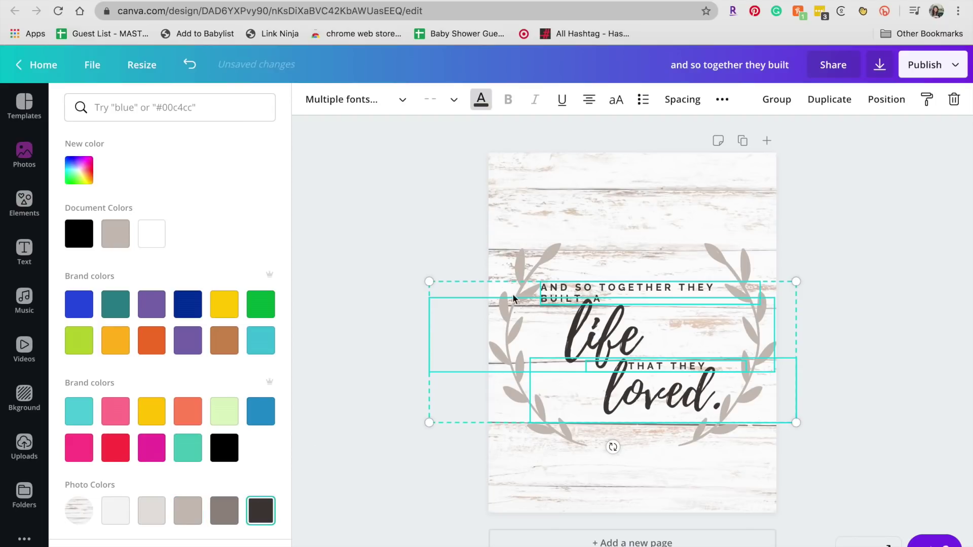
pyautogui.click(866, 286)
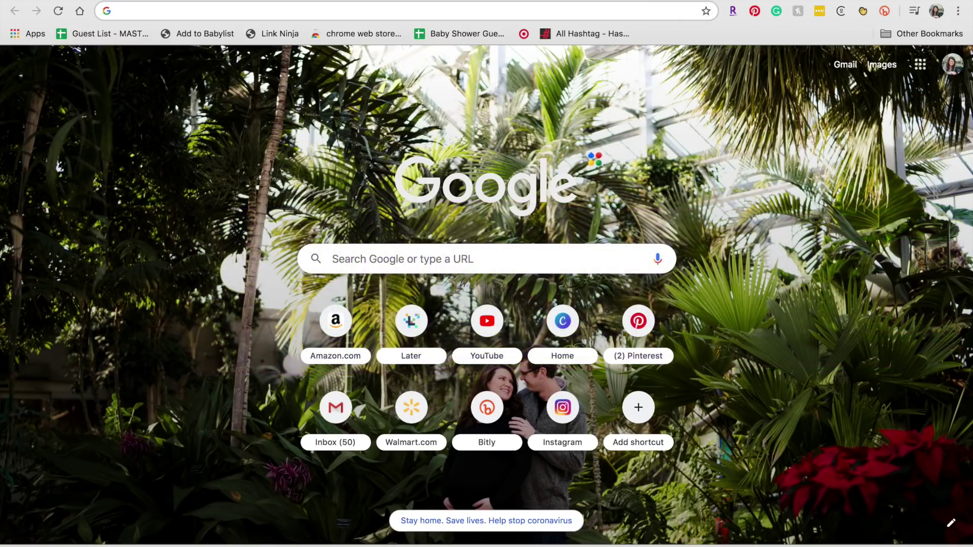
# - Search Google for 'remove background', go to remove.bg, and bring up its Upload Image file chooser
pyautogui.write('remove background free canva')
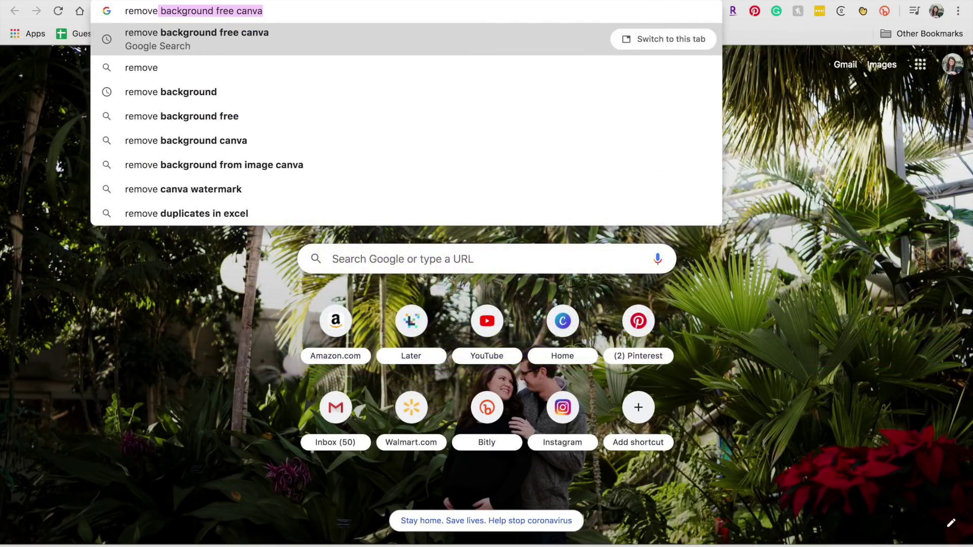
pyautogui.press('Return')
pyautogui.scroll(-5, 382, 289)
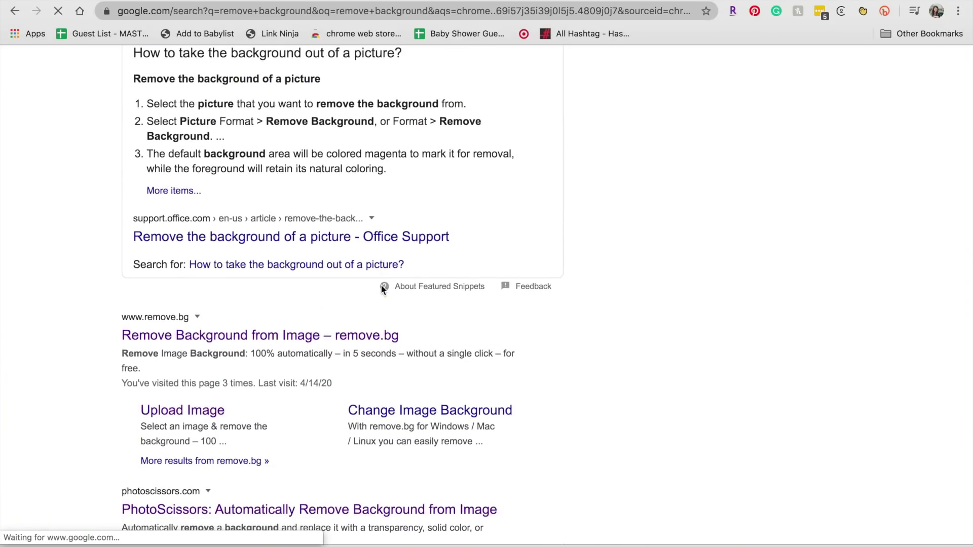
pyautogui.click(314, 342)
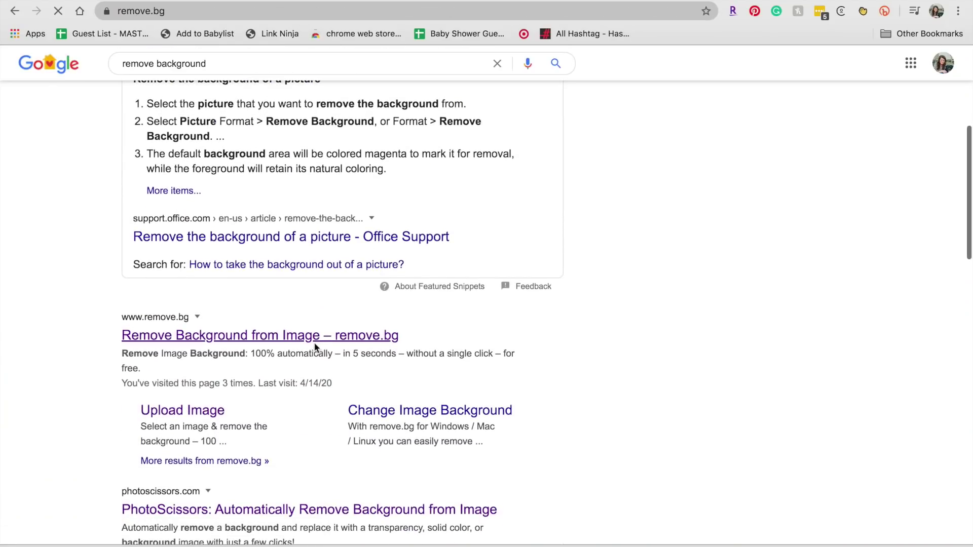
pyautogui.click(494, 383)
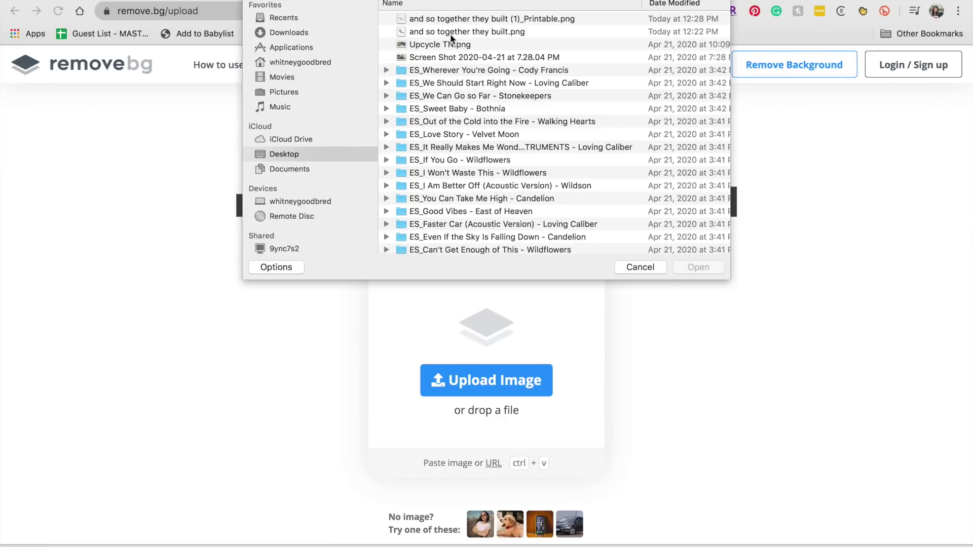
# - Upload 'and so together they built.png' to remove.bg and download the transparent result
pyautogui.doubleClick(450, 33)
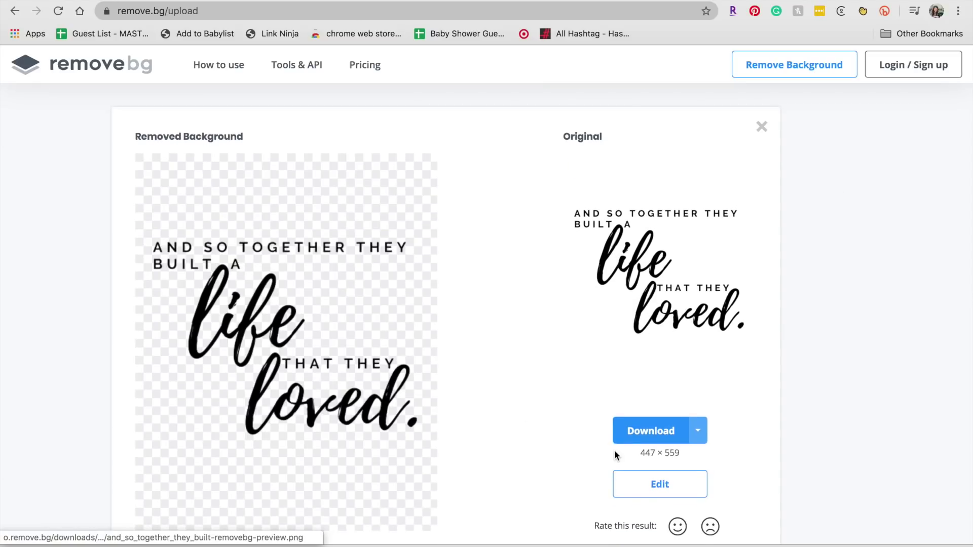
pyautogui.click(653, 431)
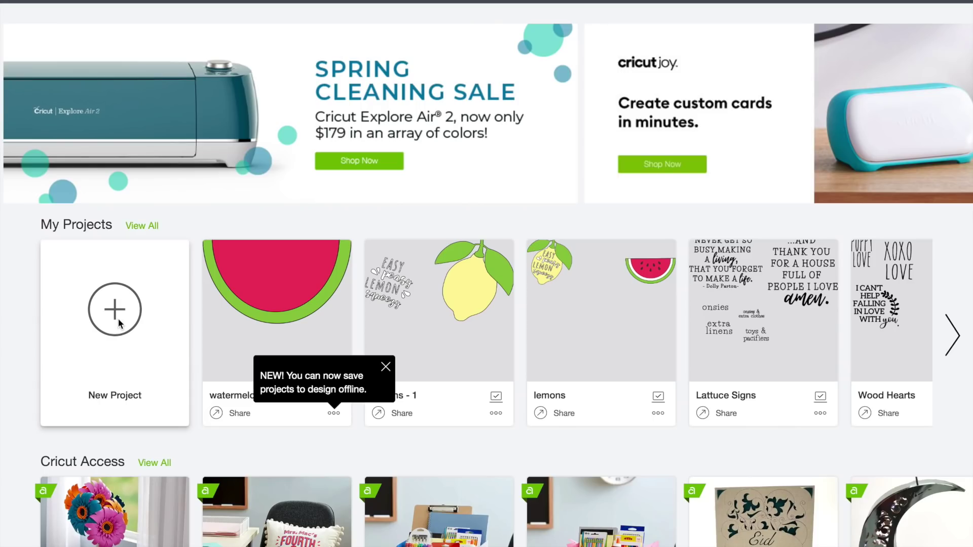
# - Start a new Cricut project, upload the quote PNG, and resize it to 3.918 × 2.872 in
pyautogui.click(117, 319)
pyautogui.click(23, 310)
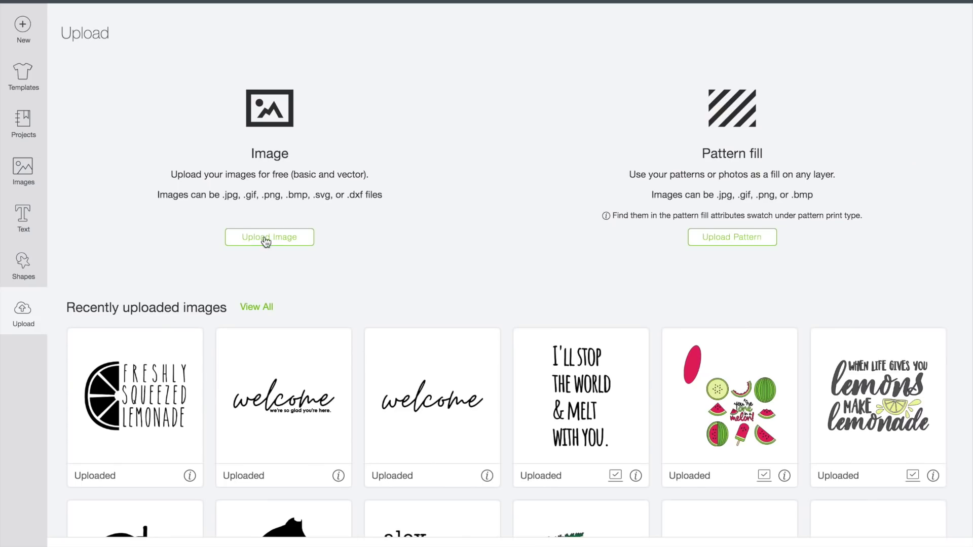
pyautogui.click(267, 241)
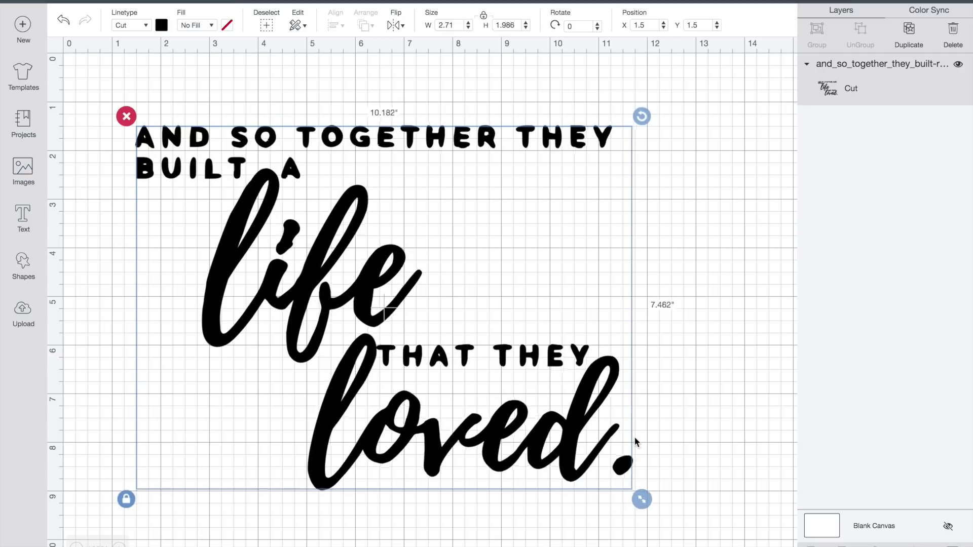
pyautogui.moveTo(619, 482); pyautogui.dragTo(701, 540)
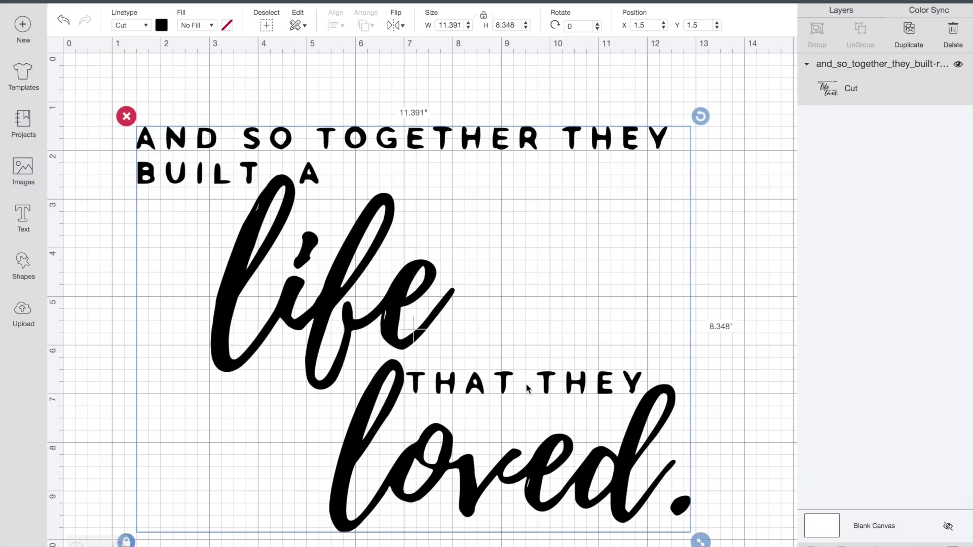
pyautogui.hotkey('ctrl', 'z')
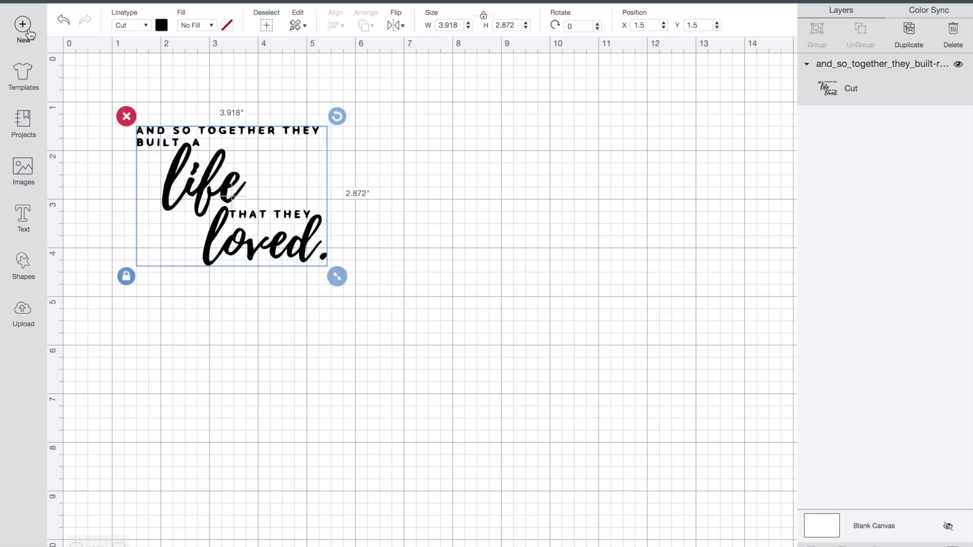
# - Upload 'and so together they built.png' again as a Simple image
pyautogui.click(28, 314)
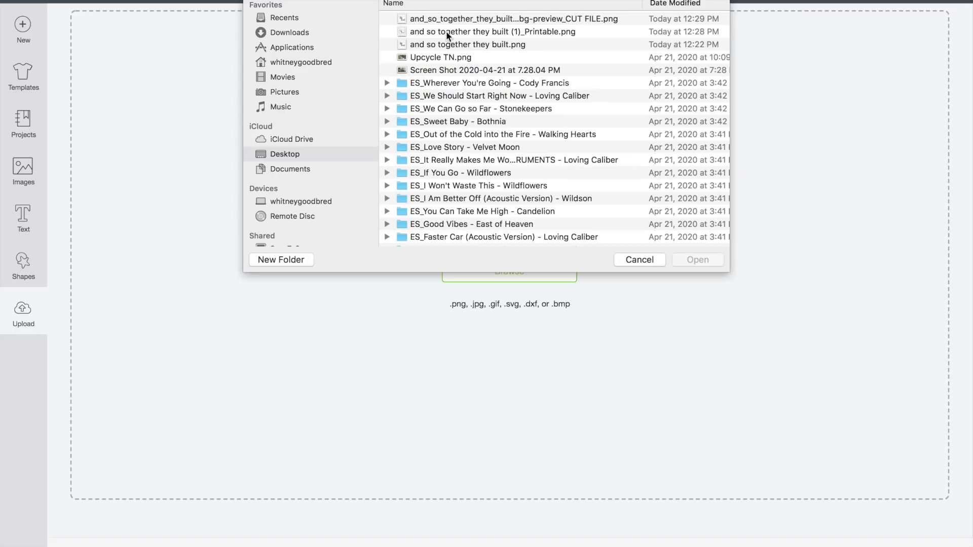
pyautogui.doubleClick(446, 44)
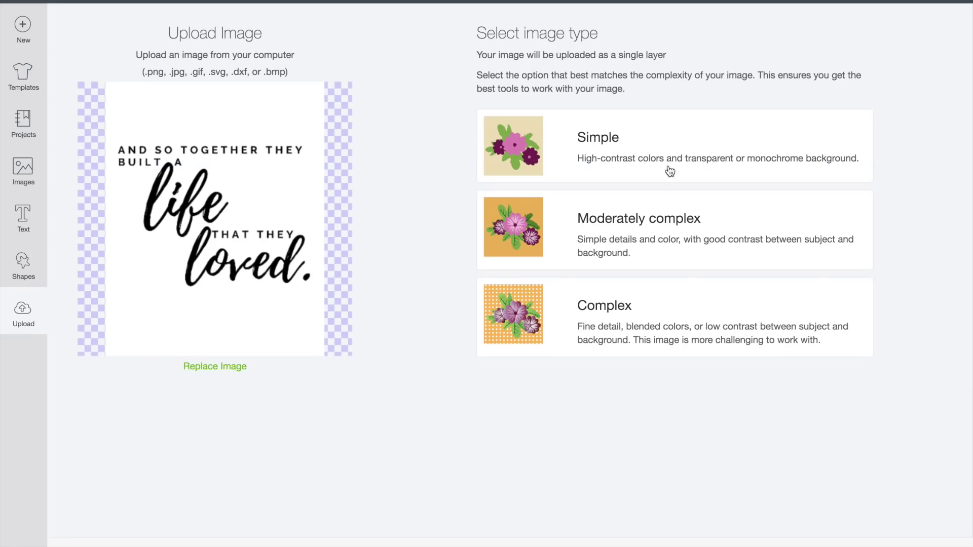
pyautogui.click(667, 154)
pyautogui.click(902, 540)
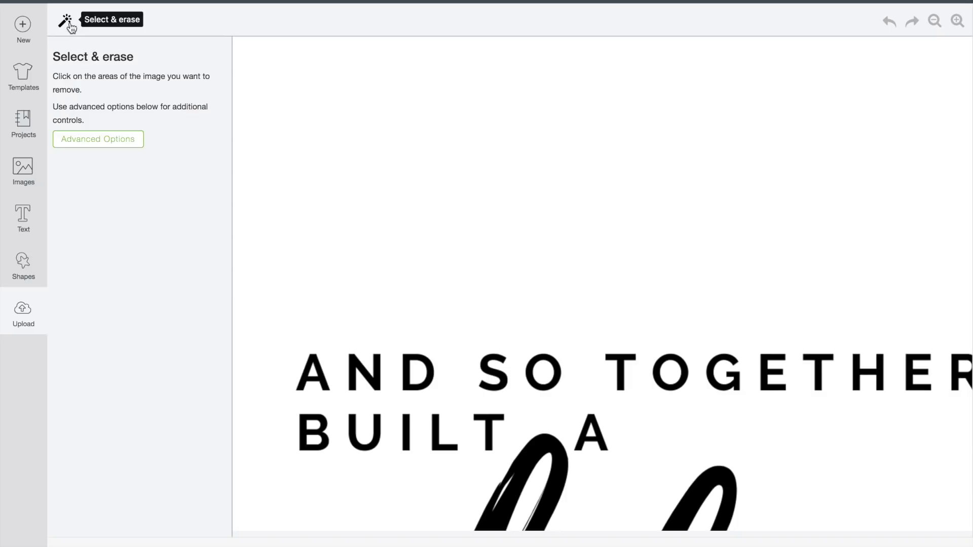
# - Erase the white background and the white inside the 'life' loop, the 'f' loop and the O of 'SO'
pyautogui.click(354, 176)
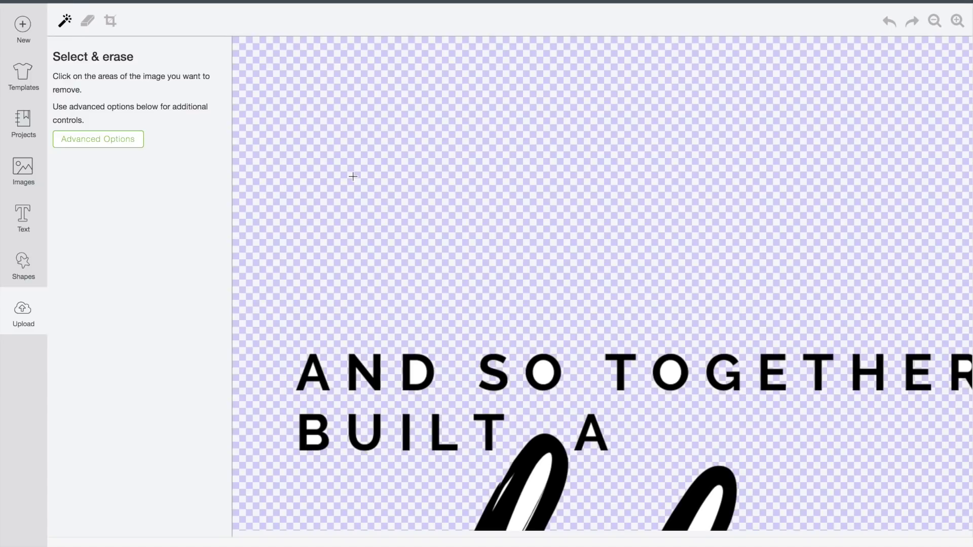
pyautogui.scroll(-5, 354, 176)
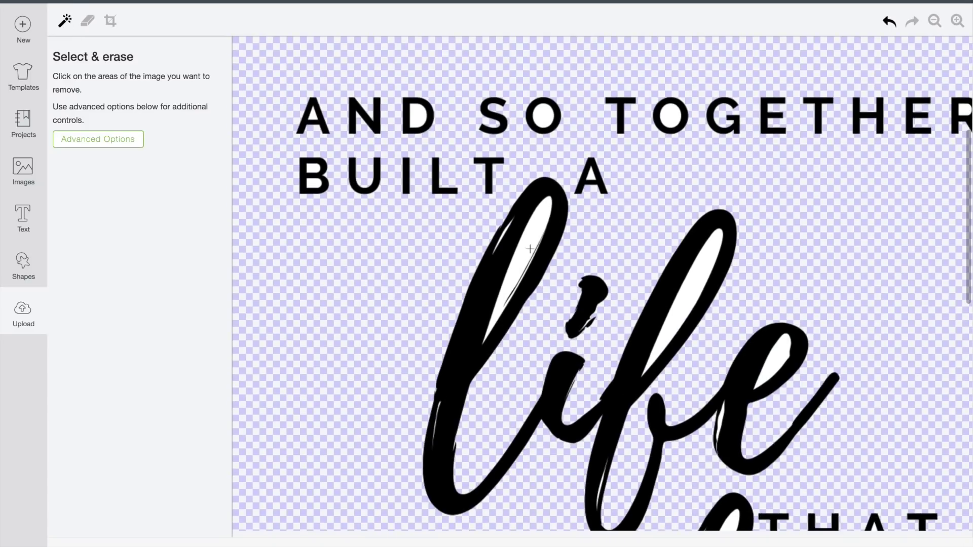
pyautogui.click(529, 244)
pyautogui.click(699, 274)
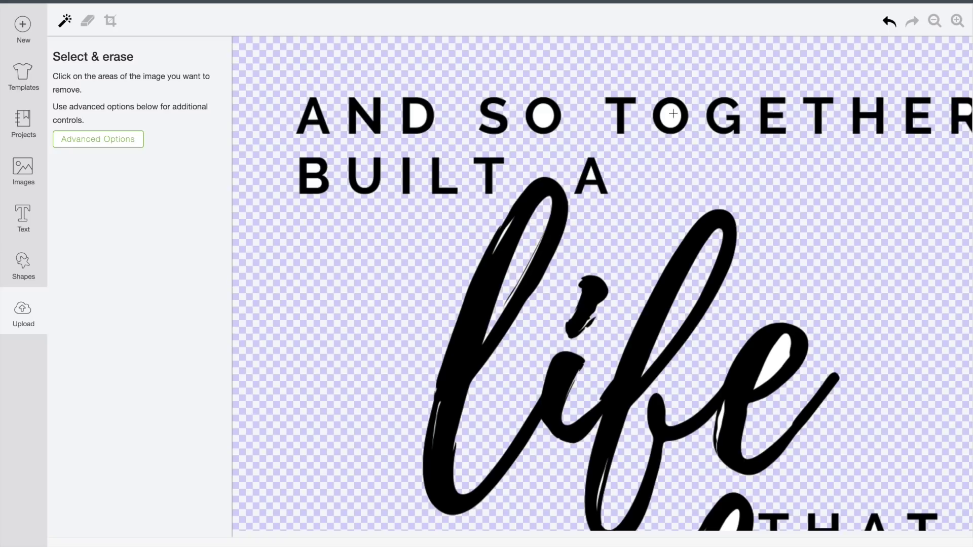
pyautogui.click(544, 115)
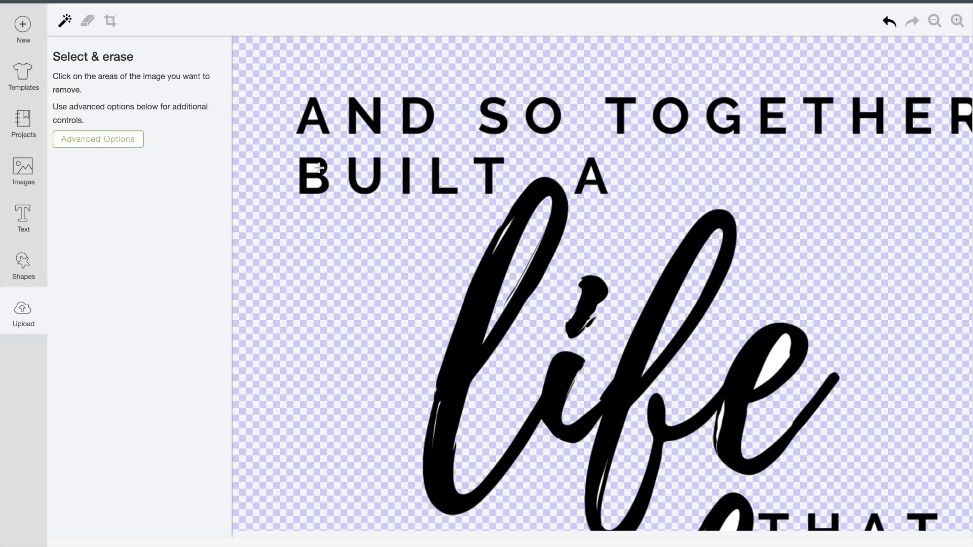
pyautogui.hscroll(5, 733, 114)
pyautogui.scroll(-5, 704, 109)
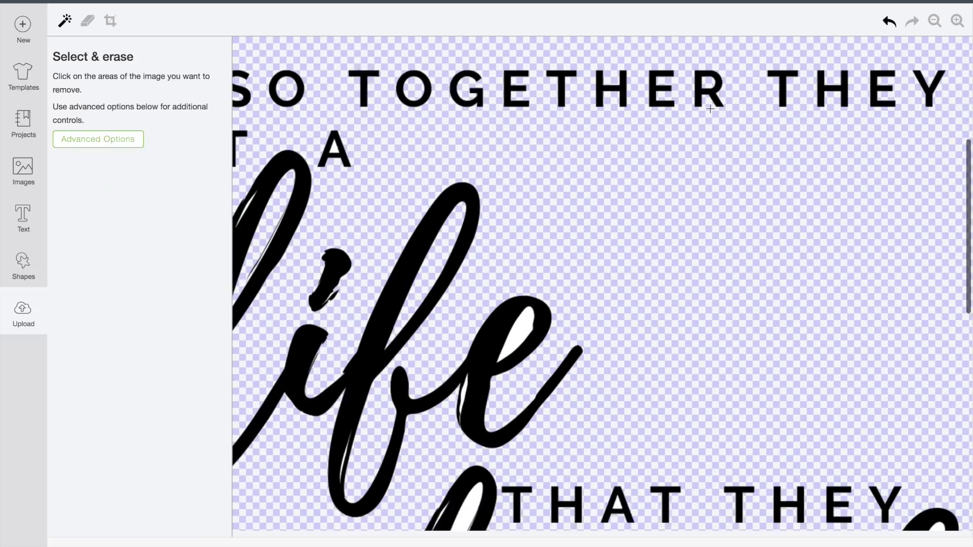
pyautogui.scroll(2, 710, 109)
pyautogui.scroll(-5, 624, 323)
pyautogui.hscroll(2, 624, 322)
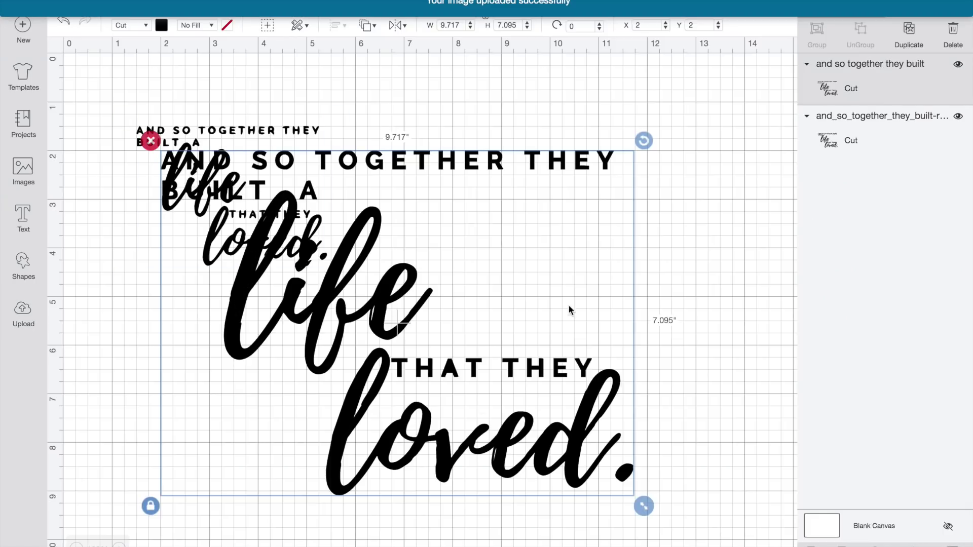
# - Place the small quote copy at the canvas top-left with the large copy beside it
pyautogui.moveTo(560, 180); pyautogui.dragTo(711, 171)
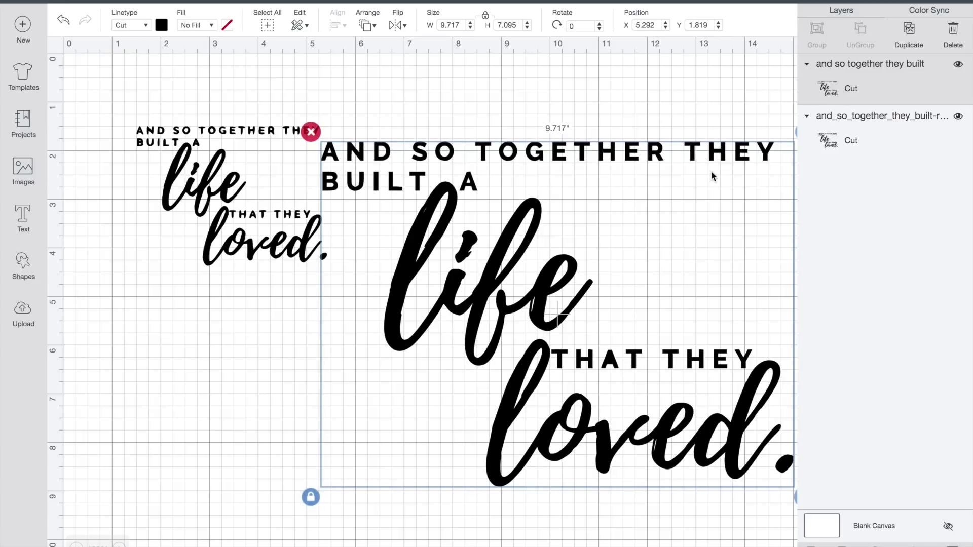
pyautogui.click(244, 191)
pyautogui.moveTo(244, 191); pyautogui.dragTo(167, 147)
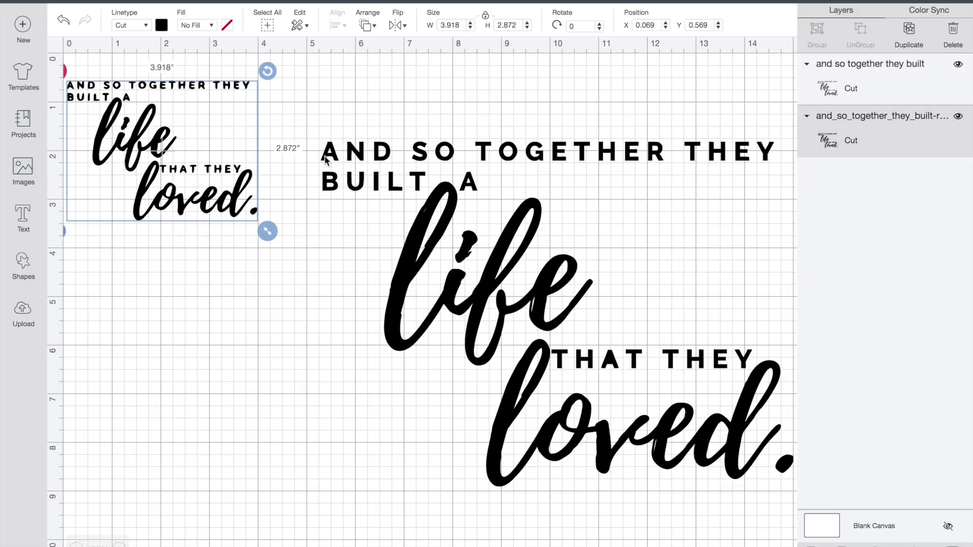
pyautogui.click(517, 293)
pyautogui.moveTo(517, 293); pyautogui.dragTo(459, 234)
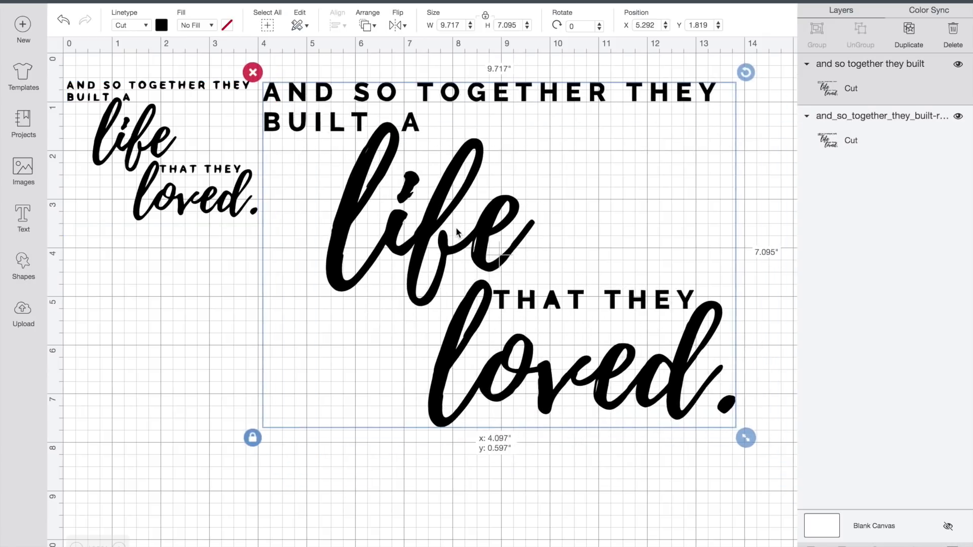